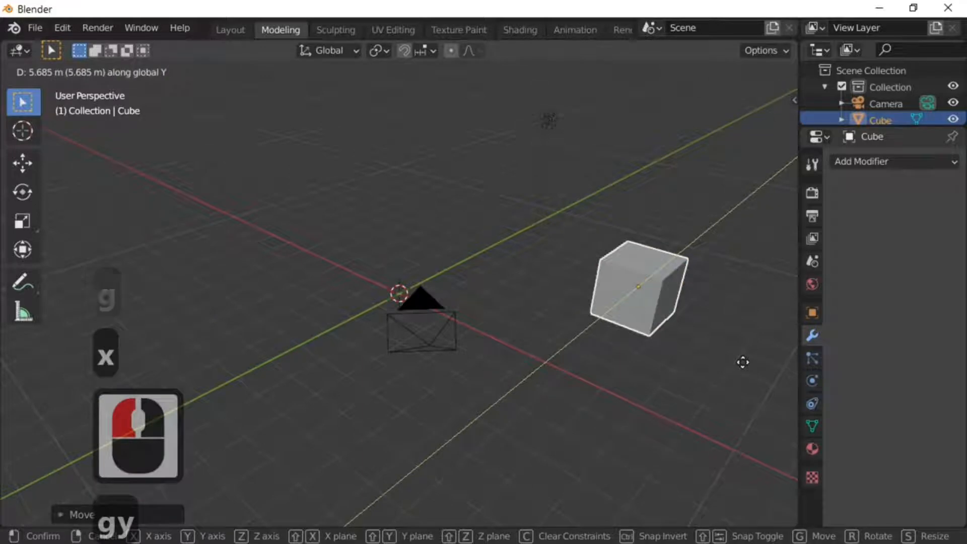
Move the cube about 5.7 m along the global Y axis and about -0.14 m along the global Z axis
click(743, 361)
key(g)
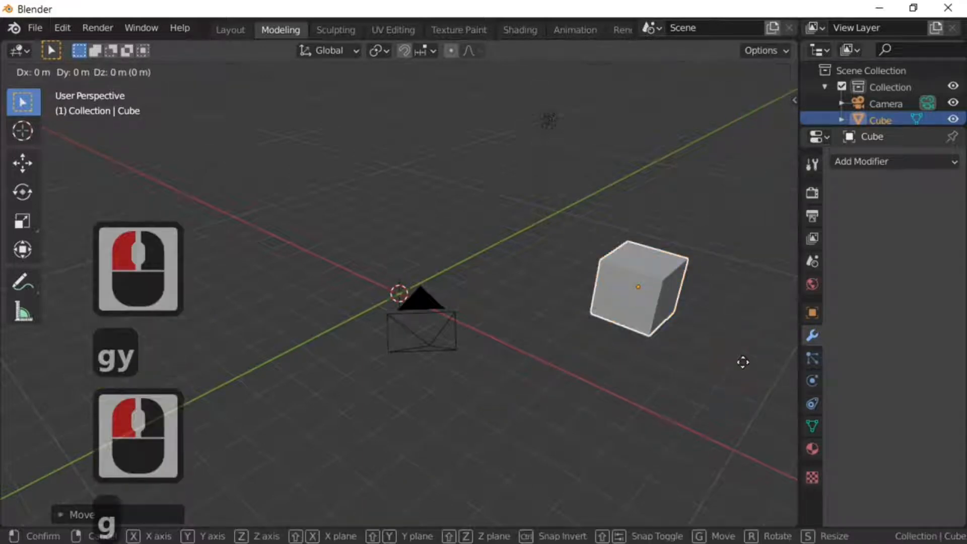
key(z)
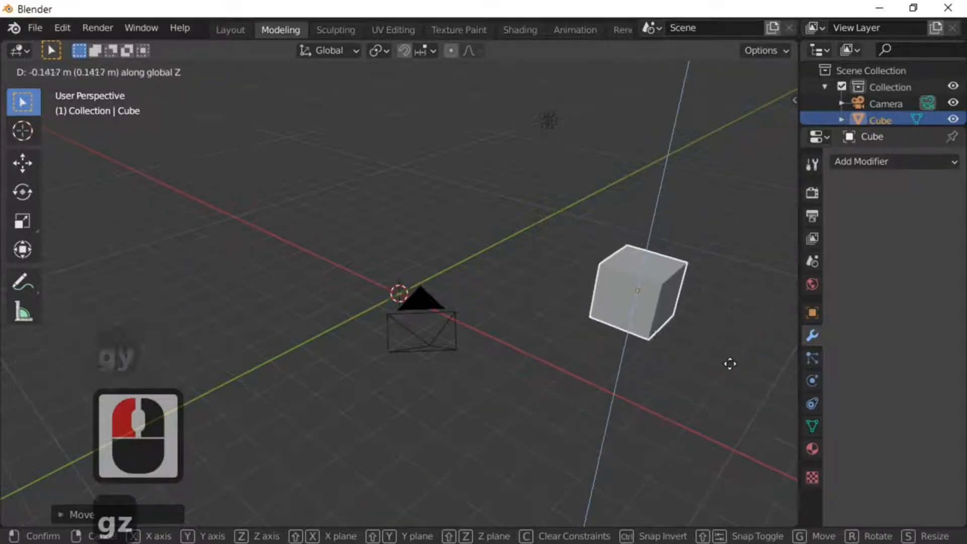
click(730, 362)
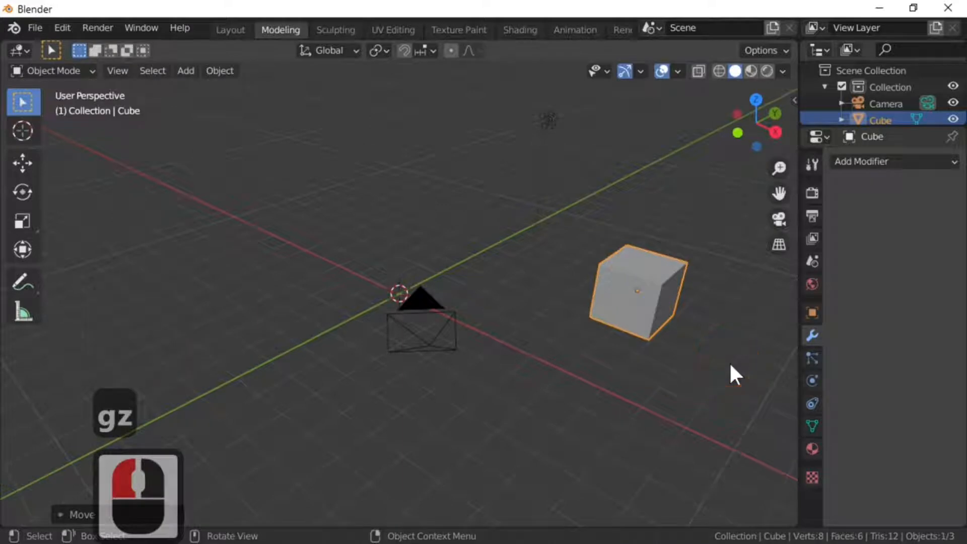
Undo the last three moves of the cube
key(ctrl+z)
key(ctrl+z)
key(ctrl+z)
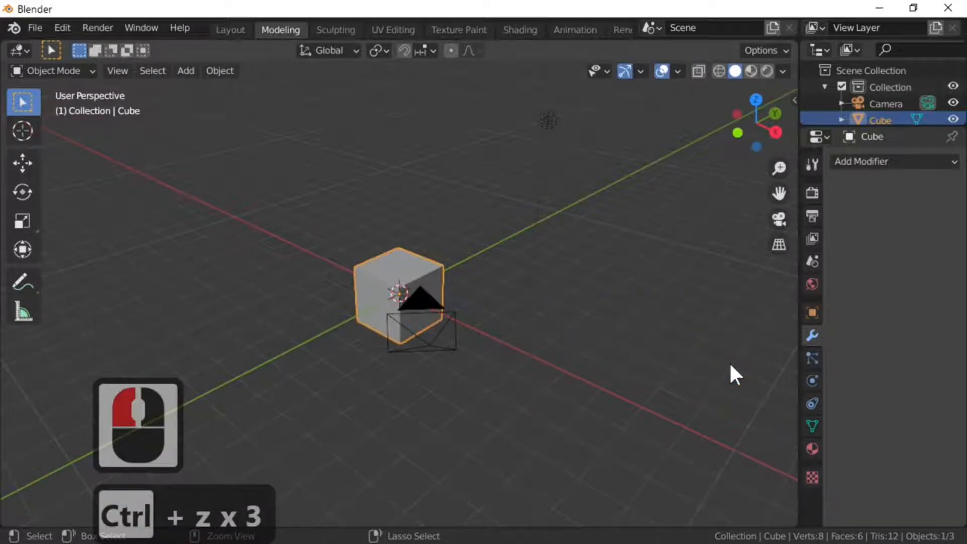
Delete the default cube from the scene
middle_drag(613, 365, 655, 353)
scroll(564, 364, up, 4)
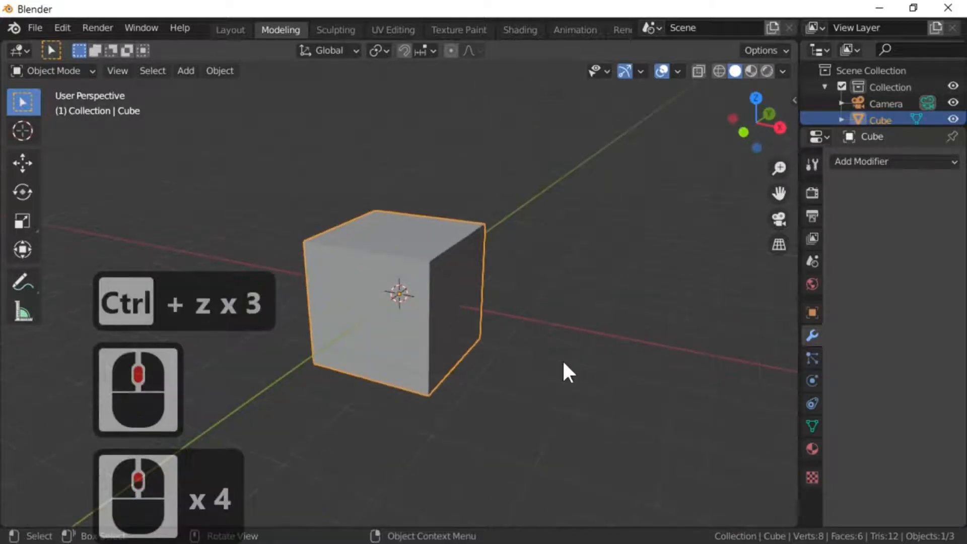
middle_drag(563, 364, 419, 357)
click(418, 356)
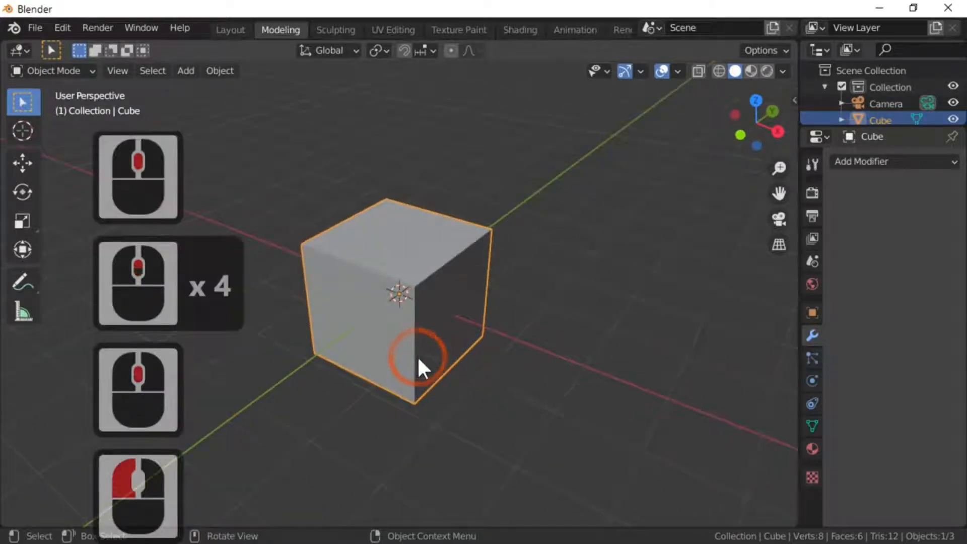
key(x)
click(417, 357)
scroll(537, 359, down, 4)
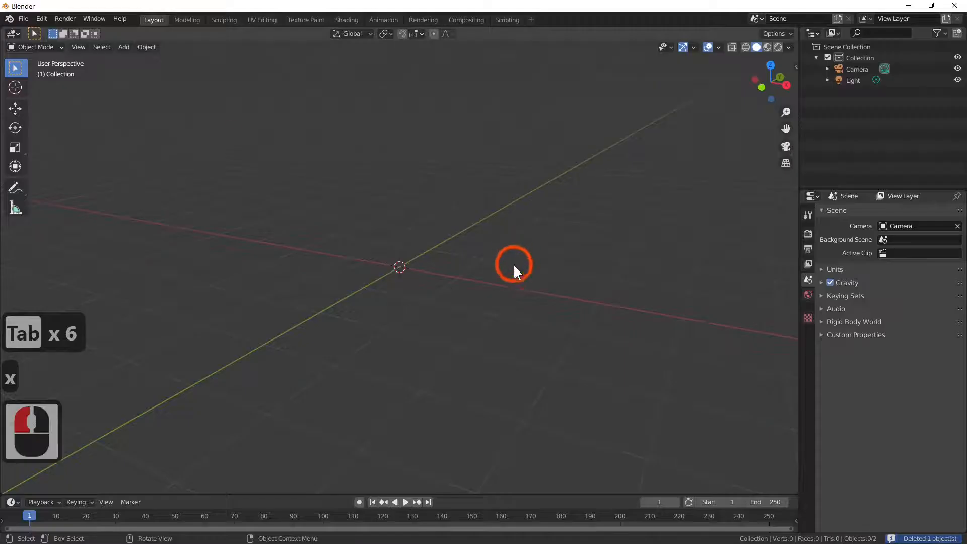
Add a cylinder mesh at the scene origin
middle_drag(513, 264, 487, 286)
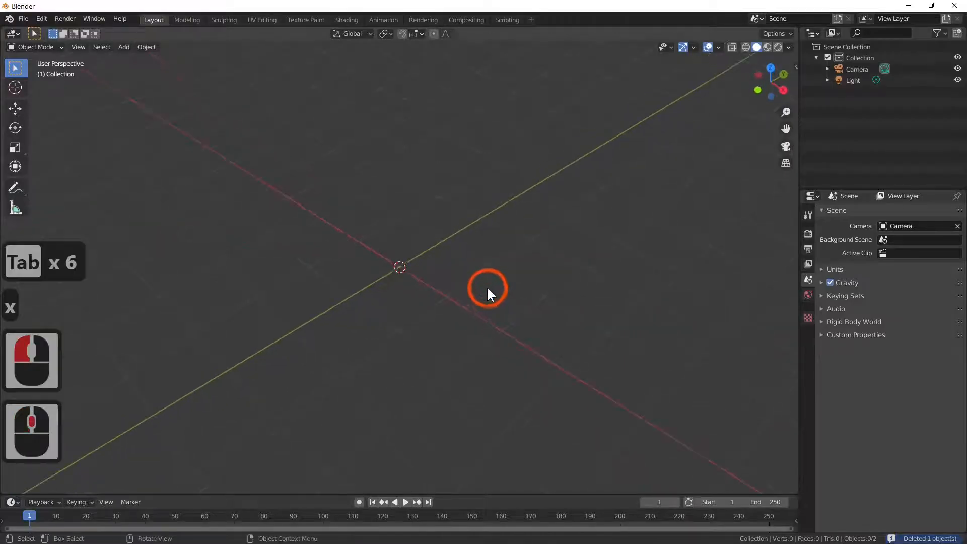
scroll(487, 286, up, 3)
scroll(486, 287, down, 3)
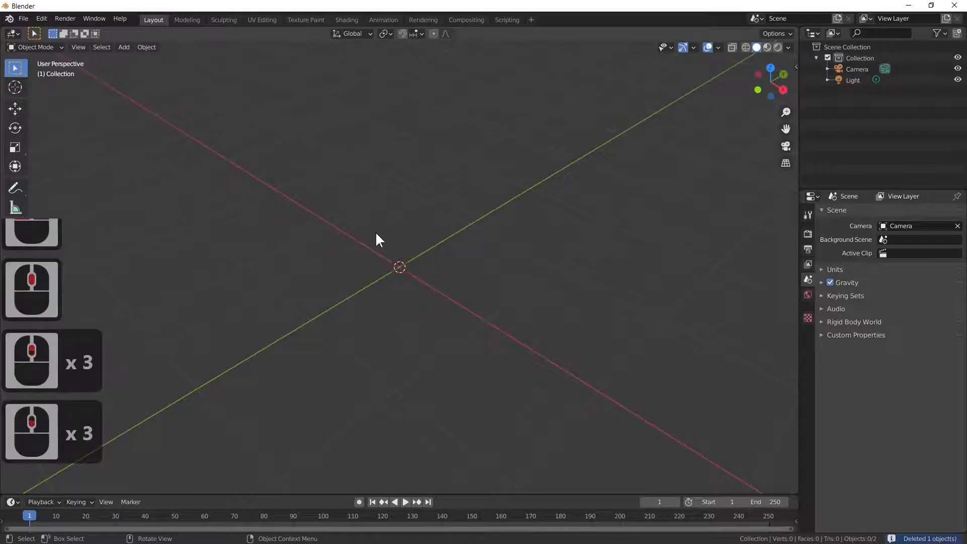
click(143, 49)
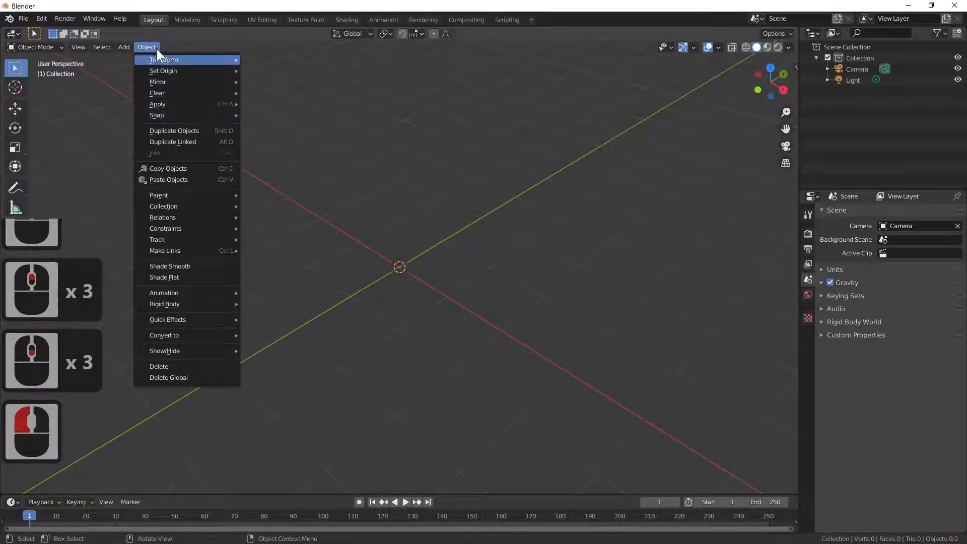
mouse_move(123, 47)
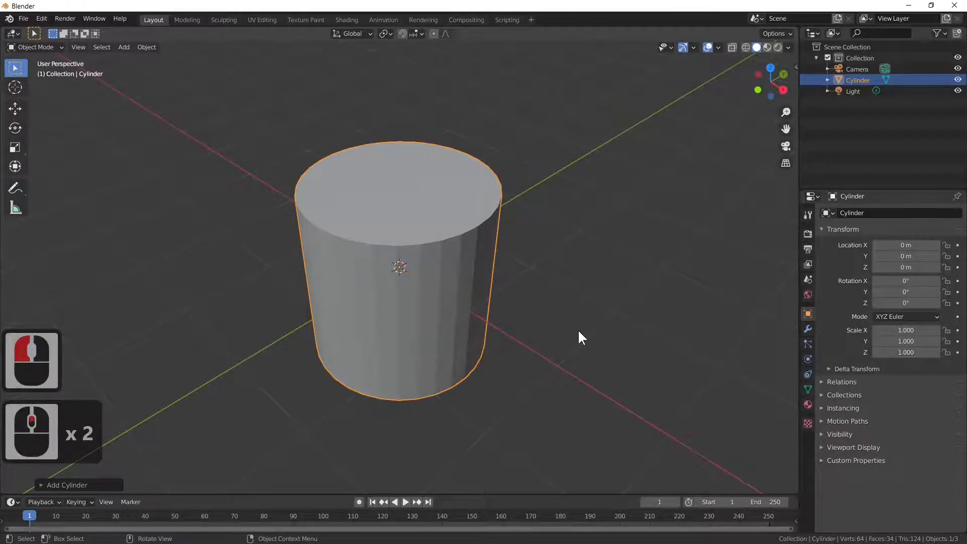
Scale the cylinder uniformly by a factor of 0.25
middle_drag(579, 328, 582, 302)
text(s)
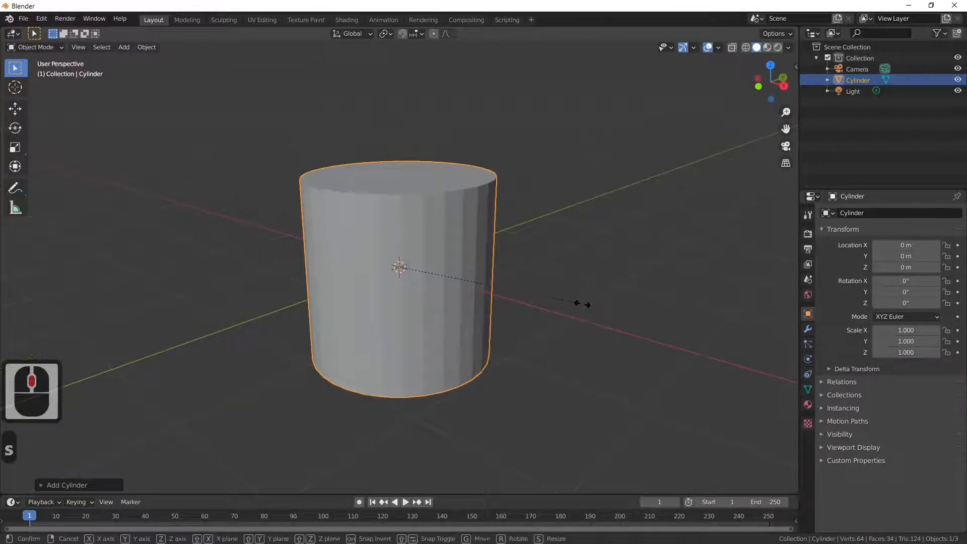
text(.25)
key(Return)
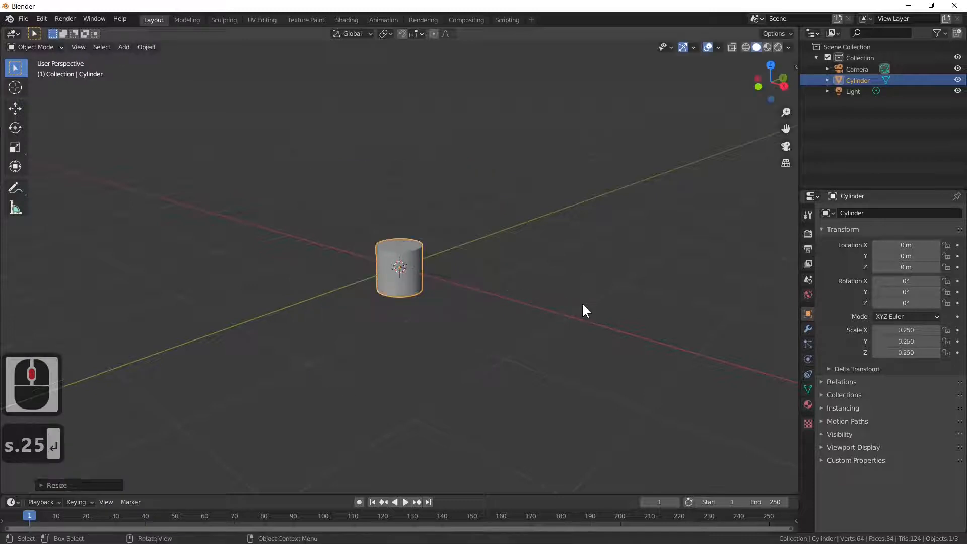
Stretch the cylinder along the global Z axis by a scale factor of 4
middle_drag(582, 303, 480, 362)
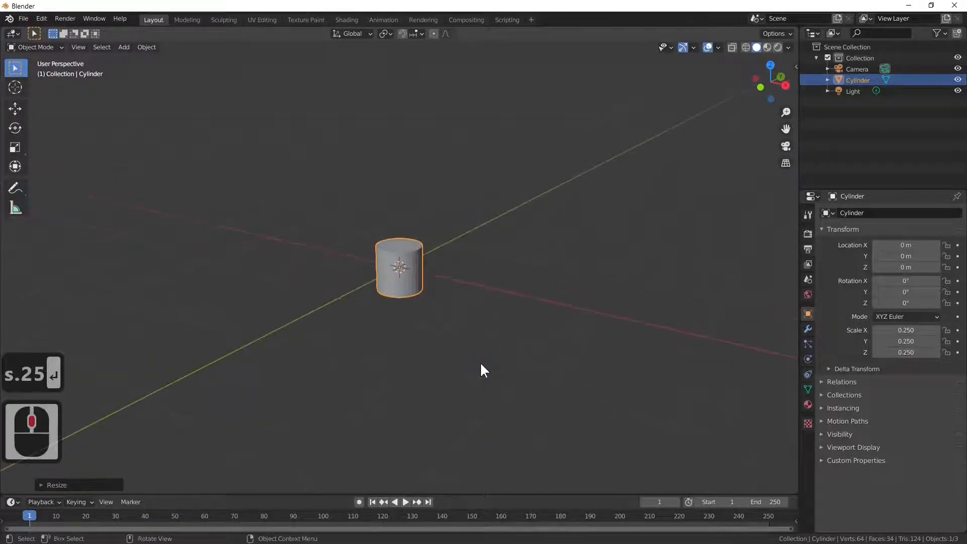
scroll(482, 365, up, 5)
scroll(506, 372, down, 3)
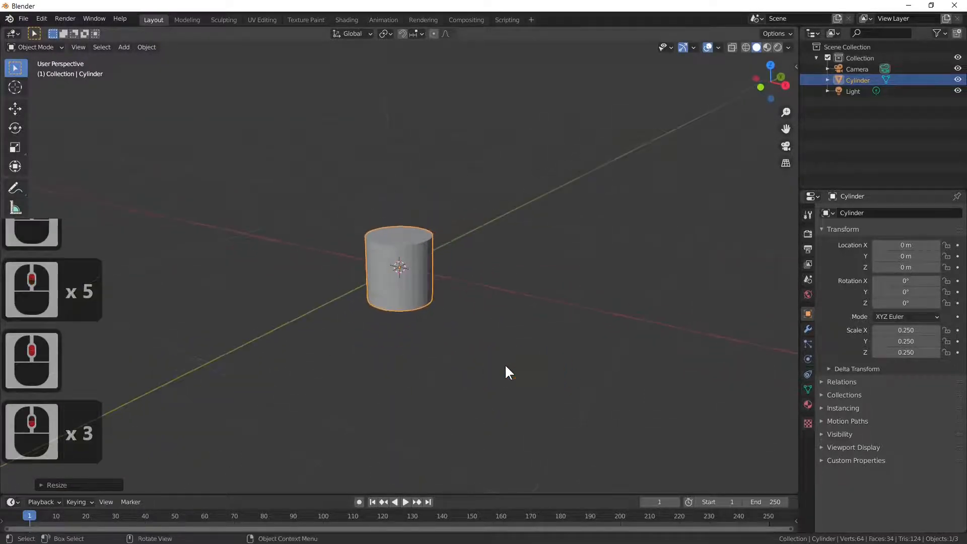
key(s)
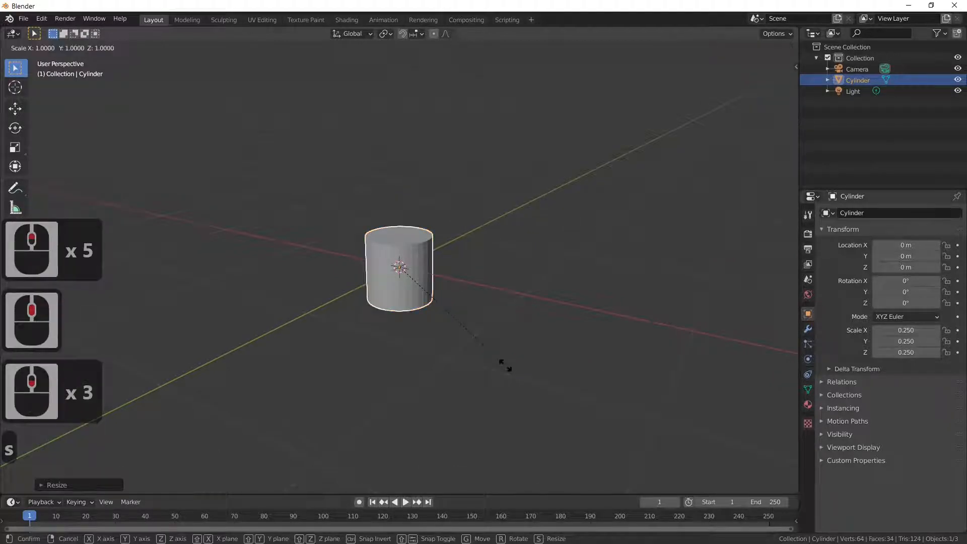
key(z)
key(4)
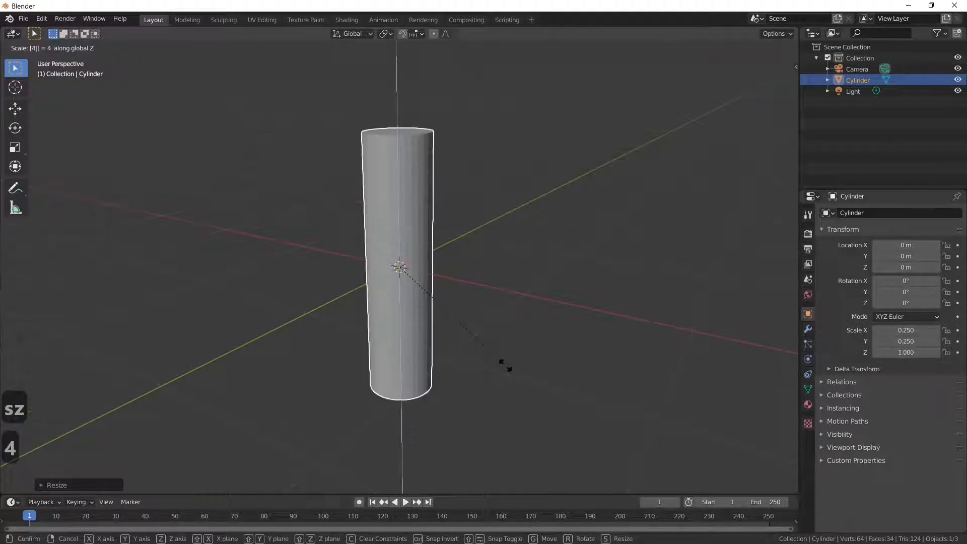
key(Return)
Enter Edit Mode and delete the cylinder's top and bottom cap faces using face selection
middle_drag(479, 383, 499, 408)
scroll(502, 395, up, 5)
middle_click(498, 406)
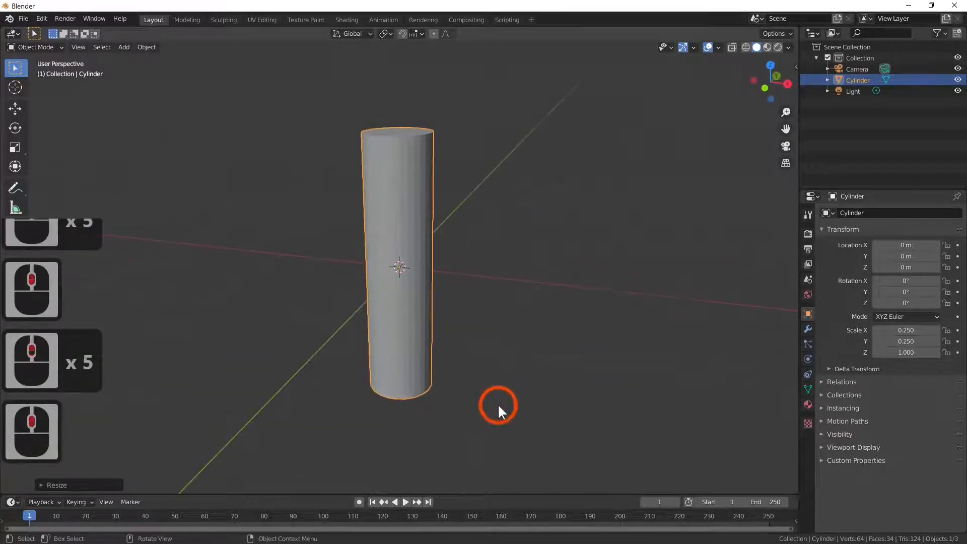
middle_drag(441, 304, 479, 367)
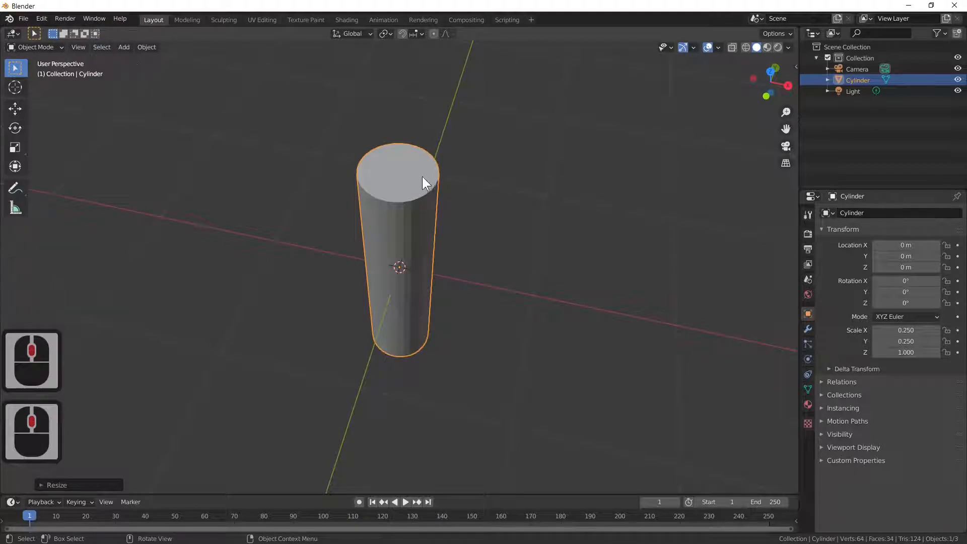
key(Tab)
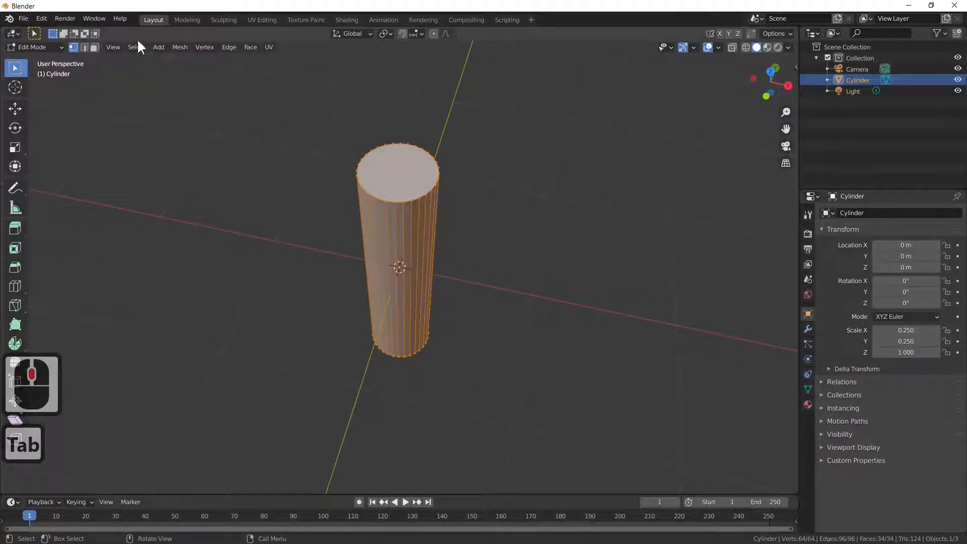
click(95, 47)
click(433, 187)
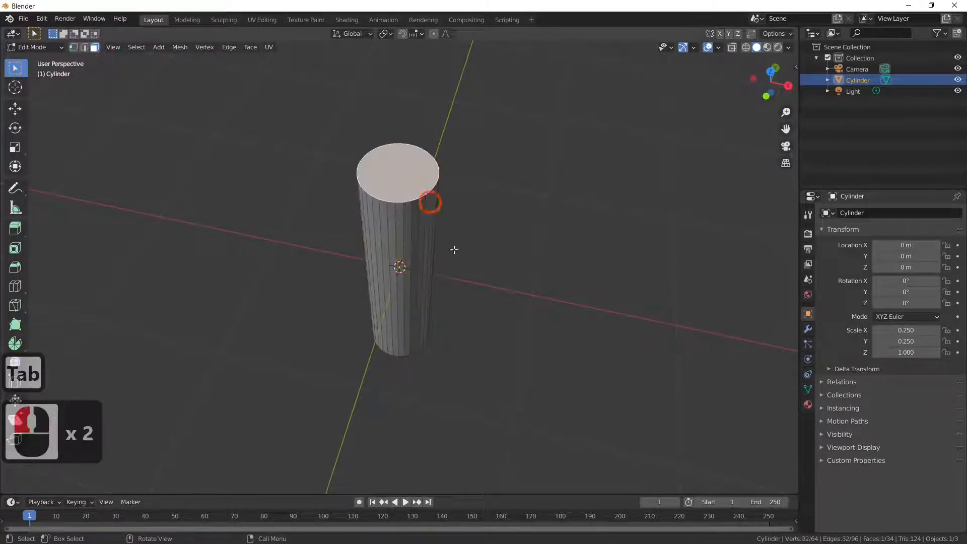
middle_drag(500, 384, 501, 277)
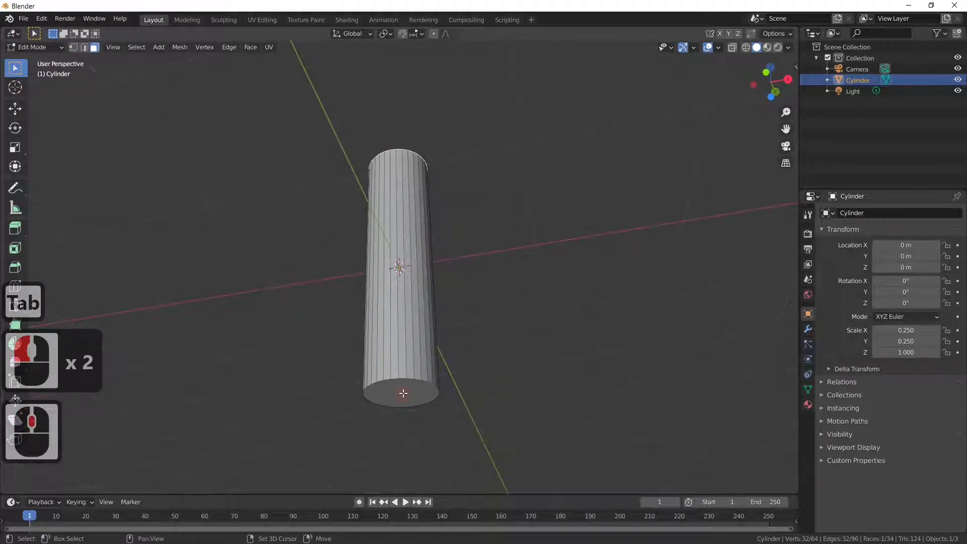
shift+click(404, 393)
key(x)
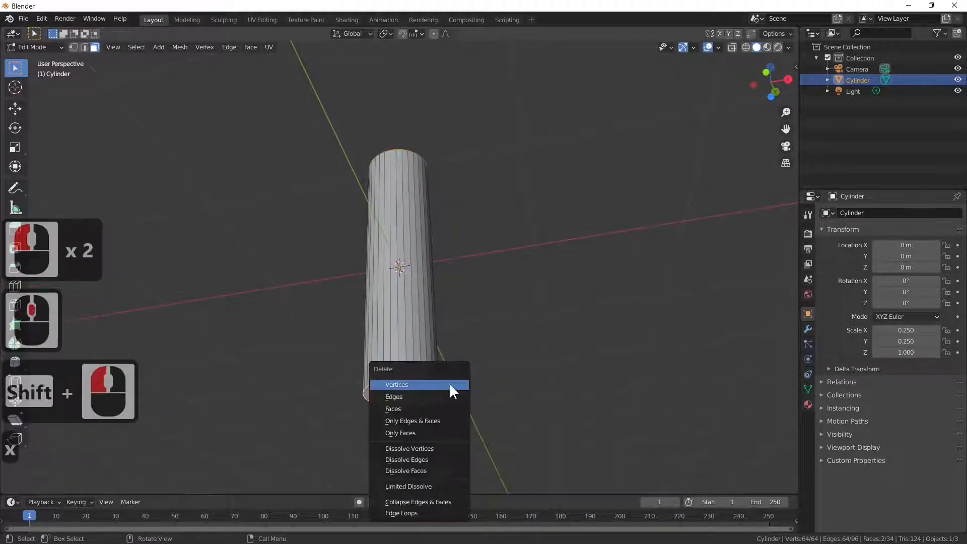
click(434, 409)
In edge selection mode, add 23 evenly spaced horizontal loop cuts along the cylinder without sliding them
middle_drag(434, 410, 411, 310)
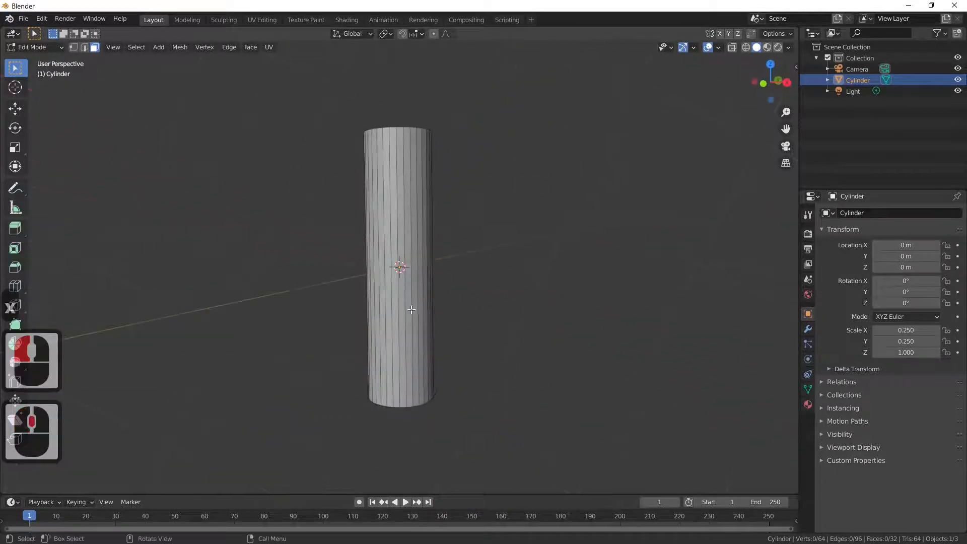
click(86, 45)
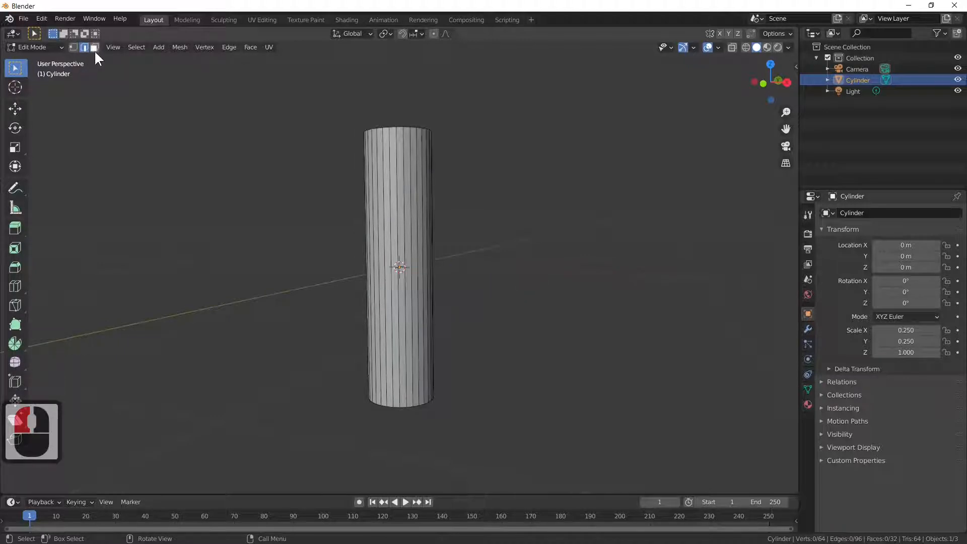
click(404, 246)
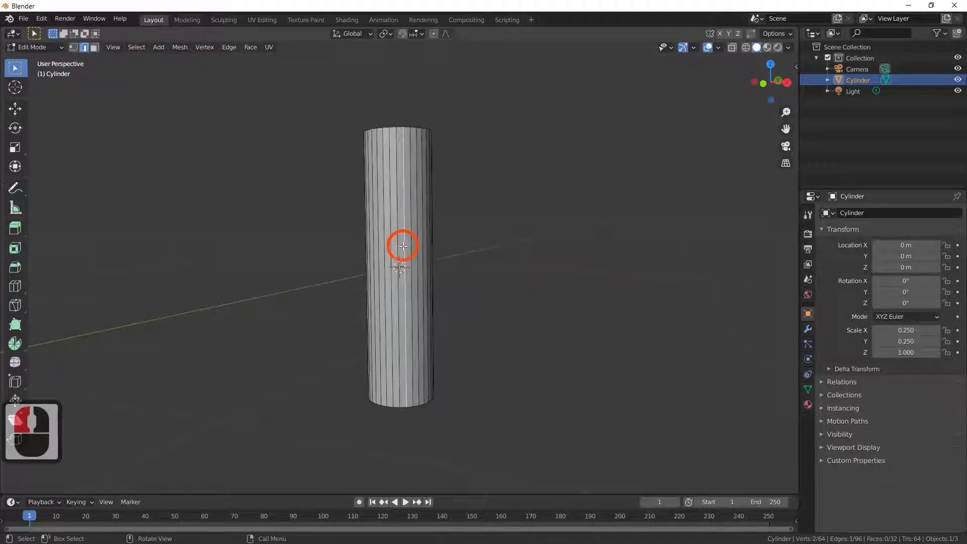
key(ctrl+r)
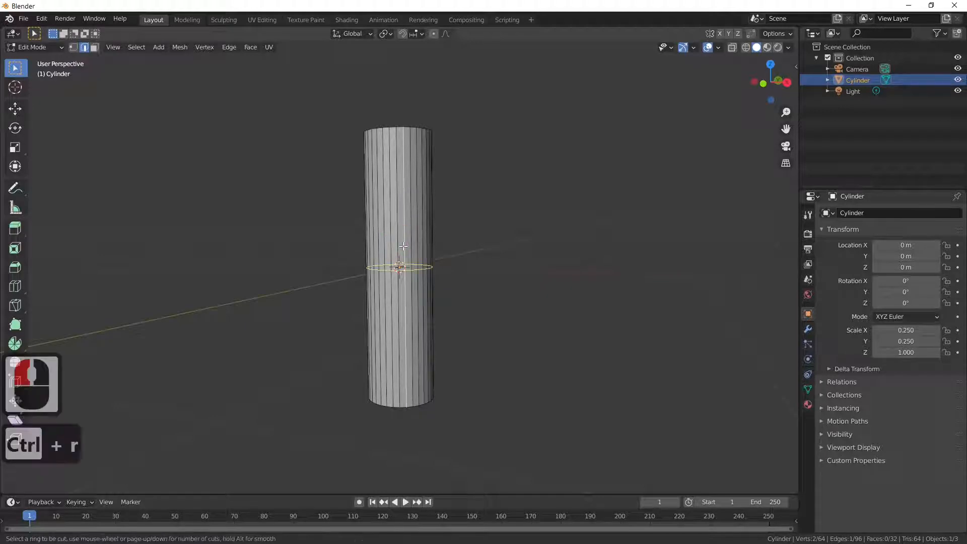
text(23)
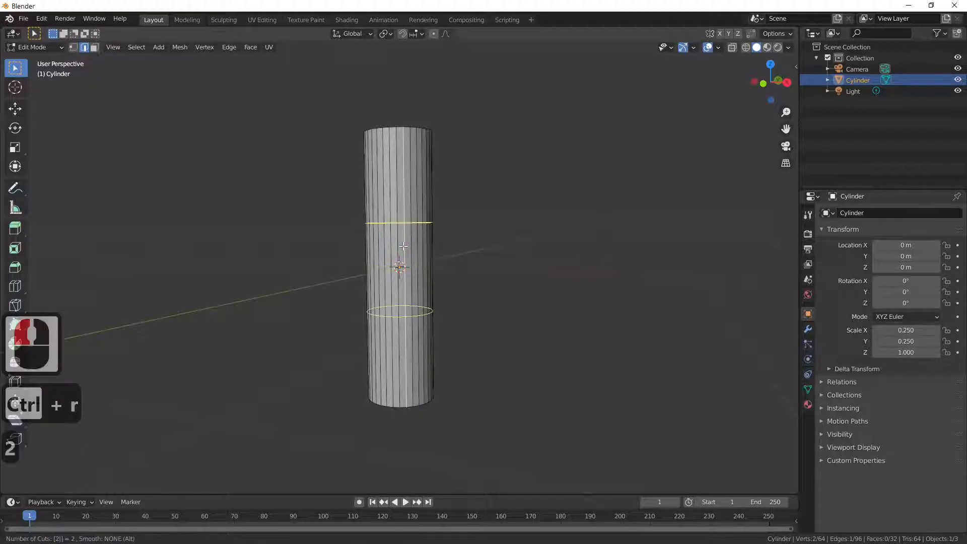
key(Return)
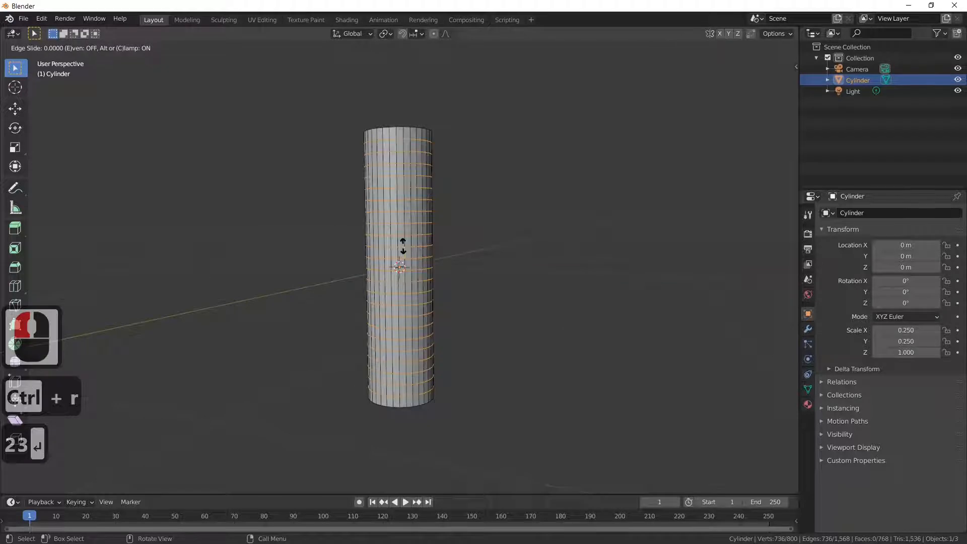
click(403, 246)
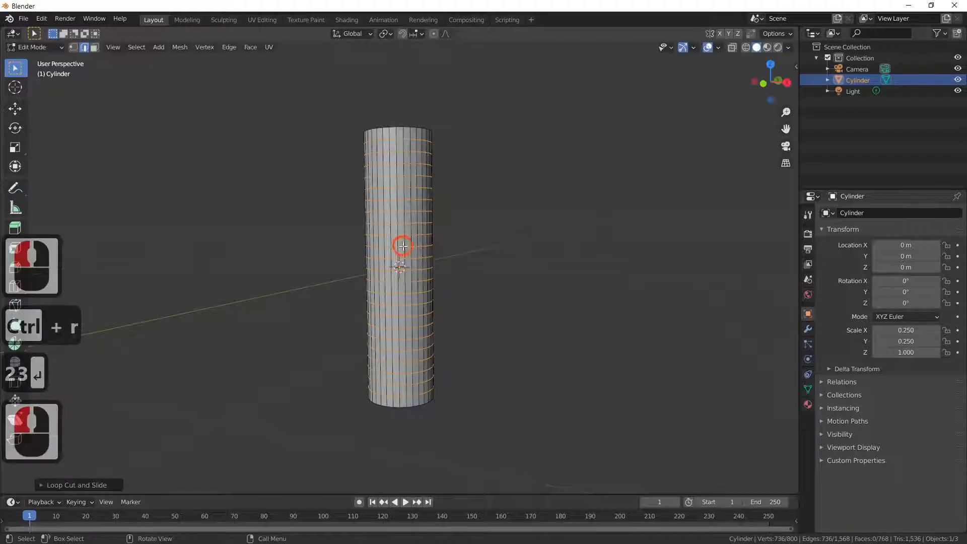
Try a higher number of cuts in the loop cut settings and set it back to 23
click(79, 485)
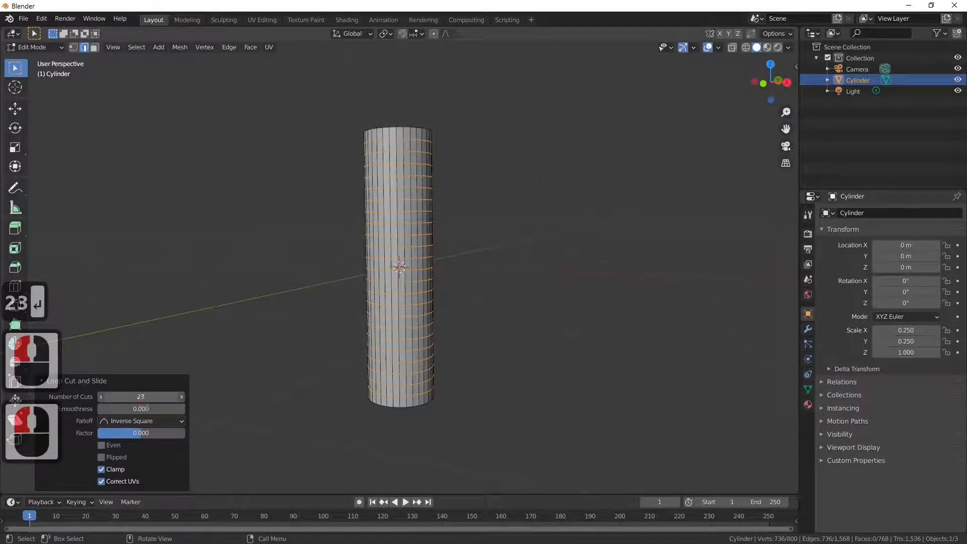
mouse_move(146, 400)
mouse_down()
mouse_move(186, 400)
mouse_move(142, 396)
mouse_up()
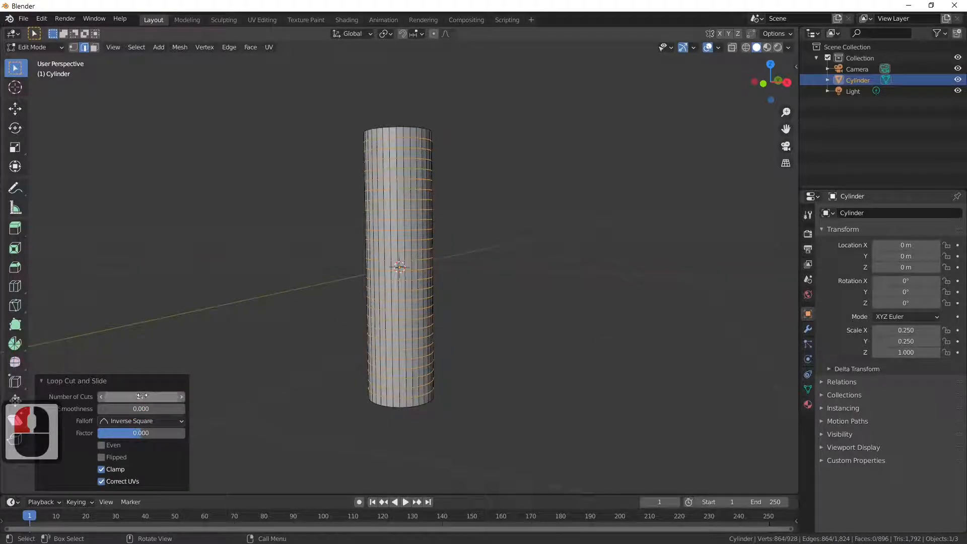
click(142, 396)
text(23)
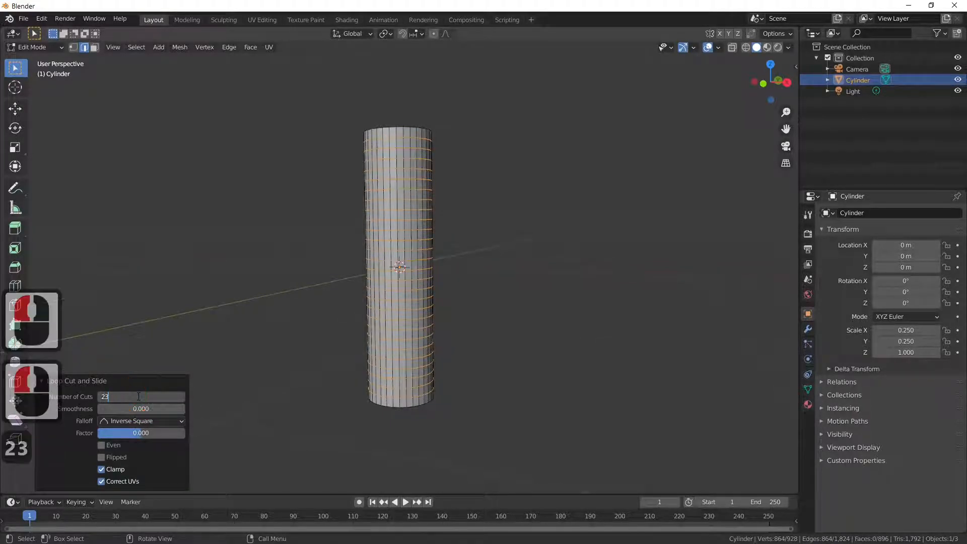
click(136, 379)
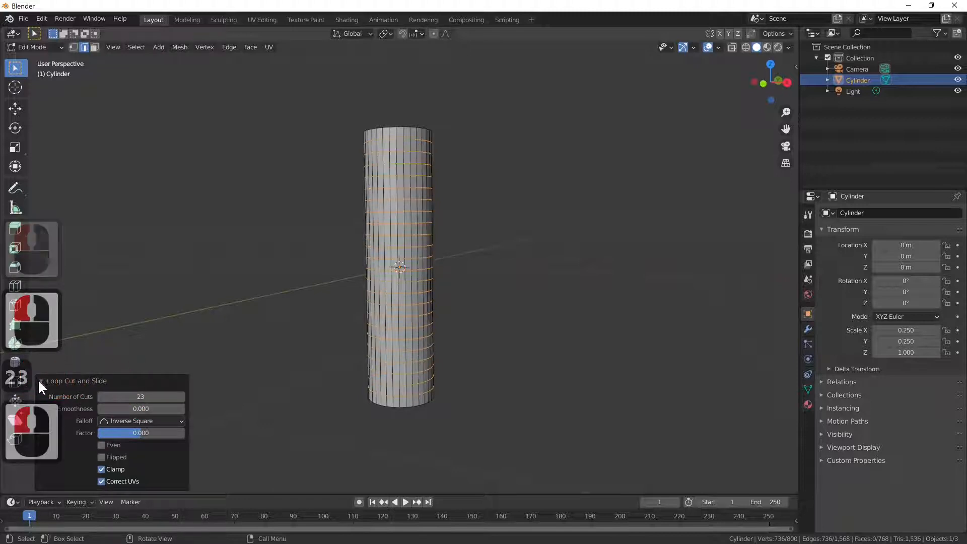
click(40, 380)
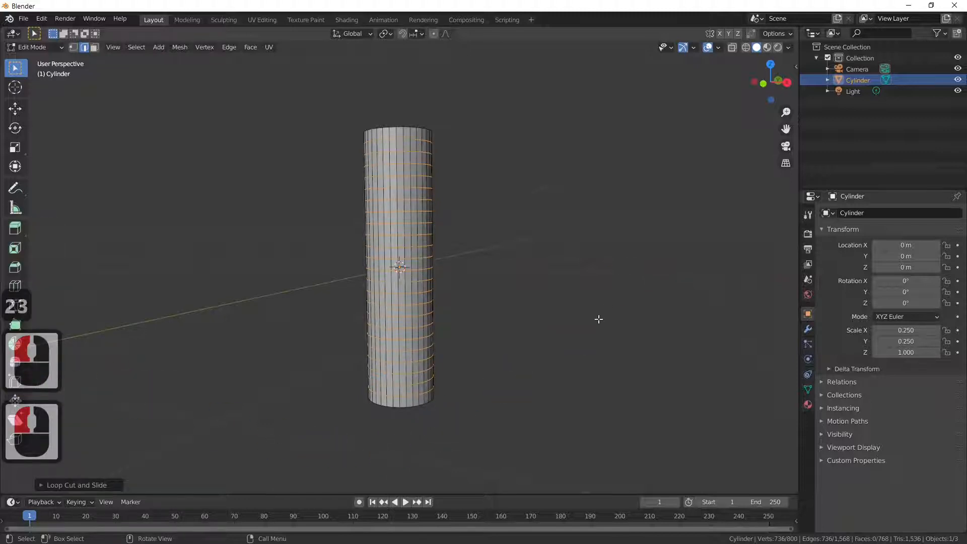
Select every second horizontal edge loop around the cylinder, 12 in total, starting with the first loop below the top rim
middle_drag(599, 320, 592, 345)
scroll(497, 312, up, 2)
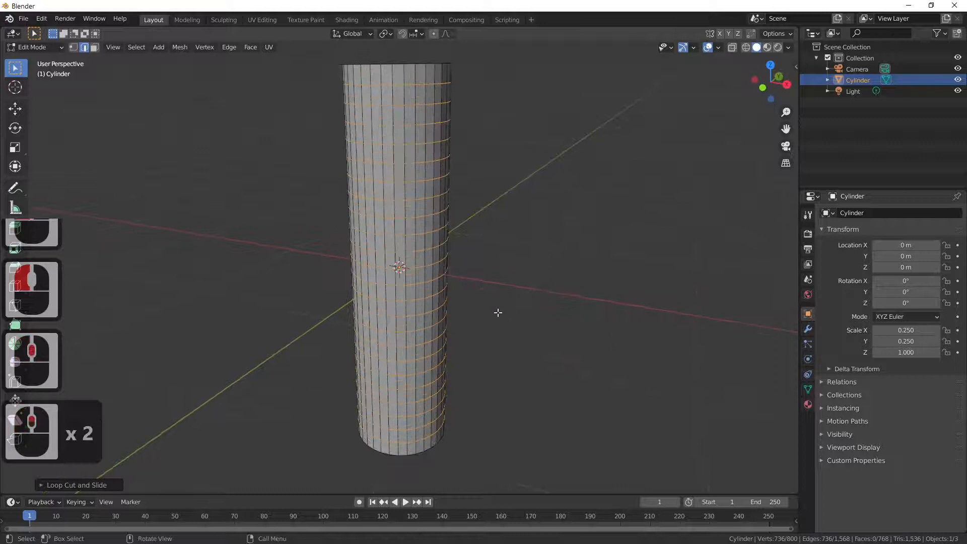
click(443, 163)
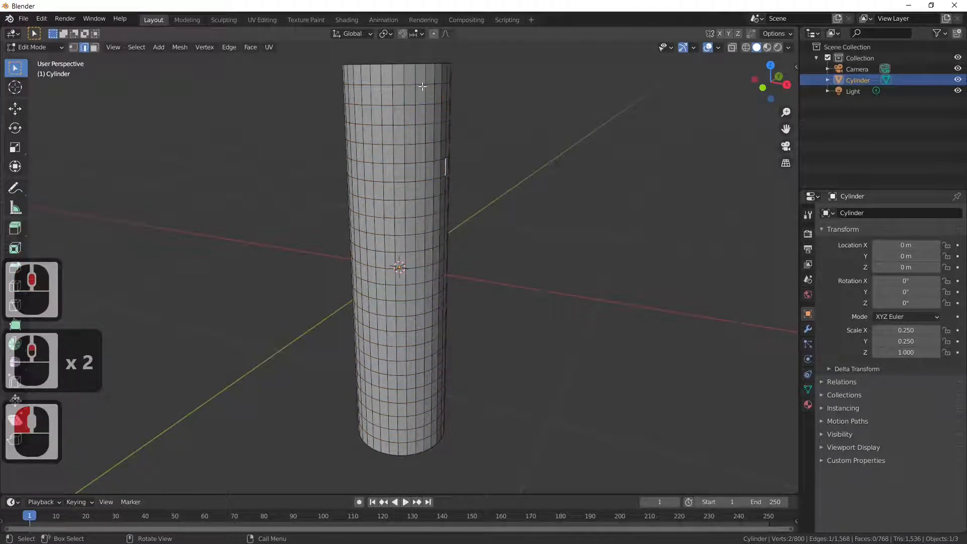
alt+click(424, 86)
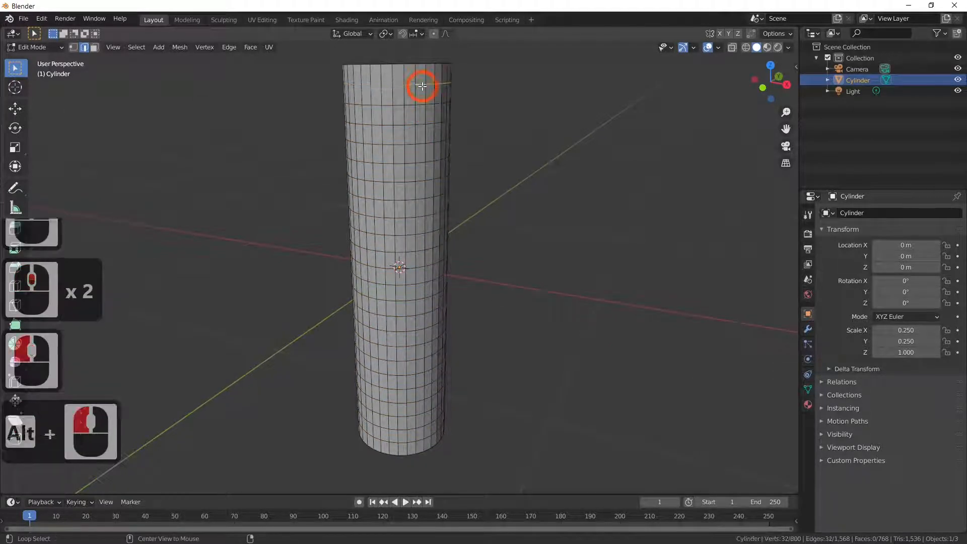
alt+shift+click(416, 123)
alt+shift+click(409, 161)
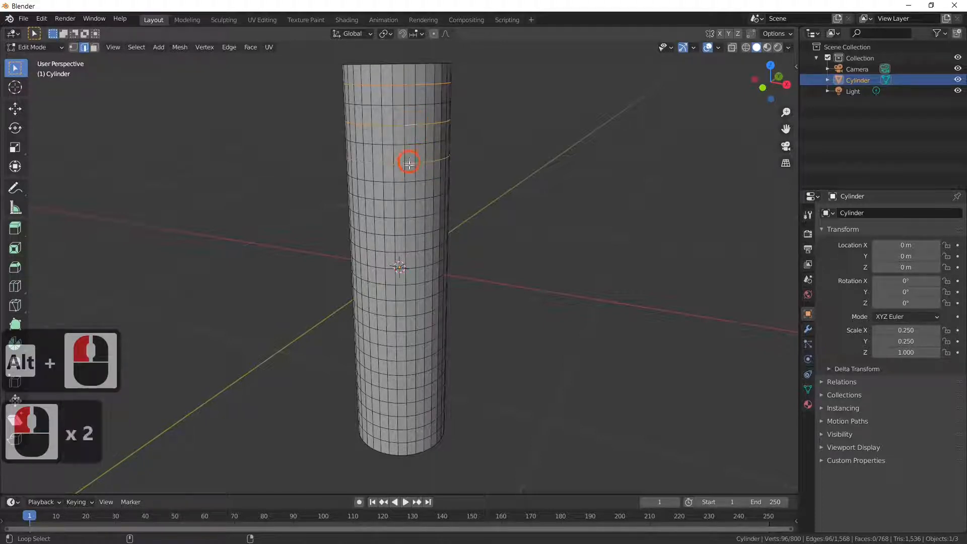
alt+shift+click(408, 192)
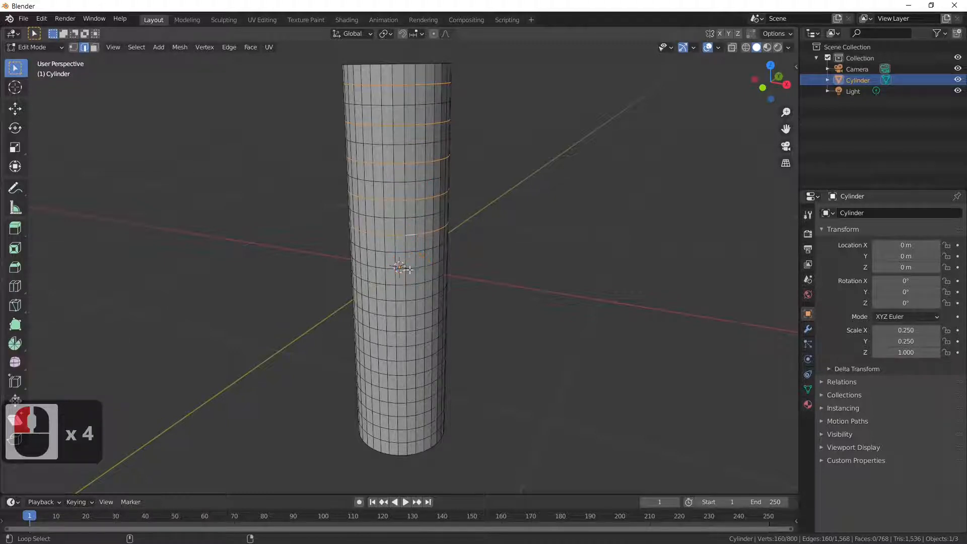
alt+shift+click(412, 301)
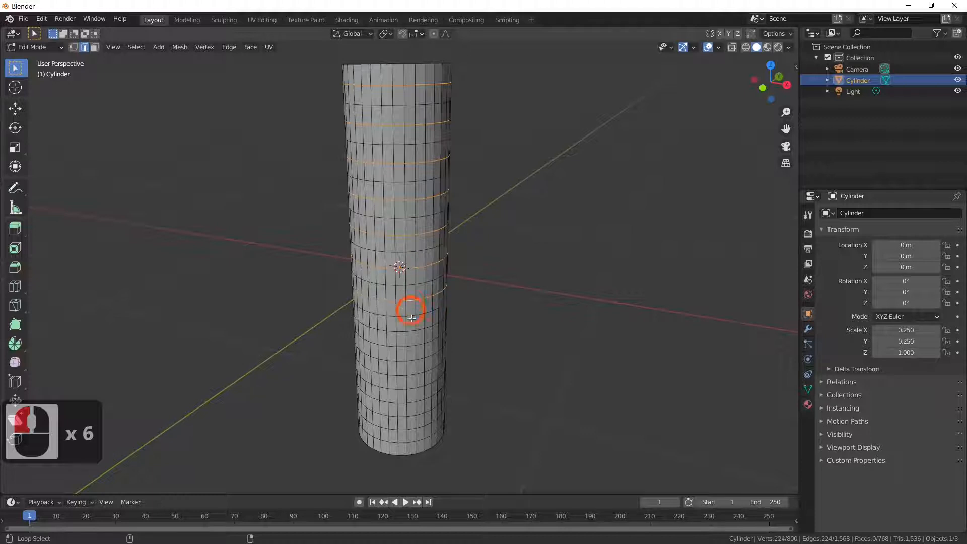
alt+shift+click(409, 329)
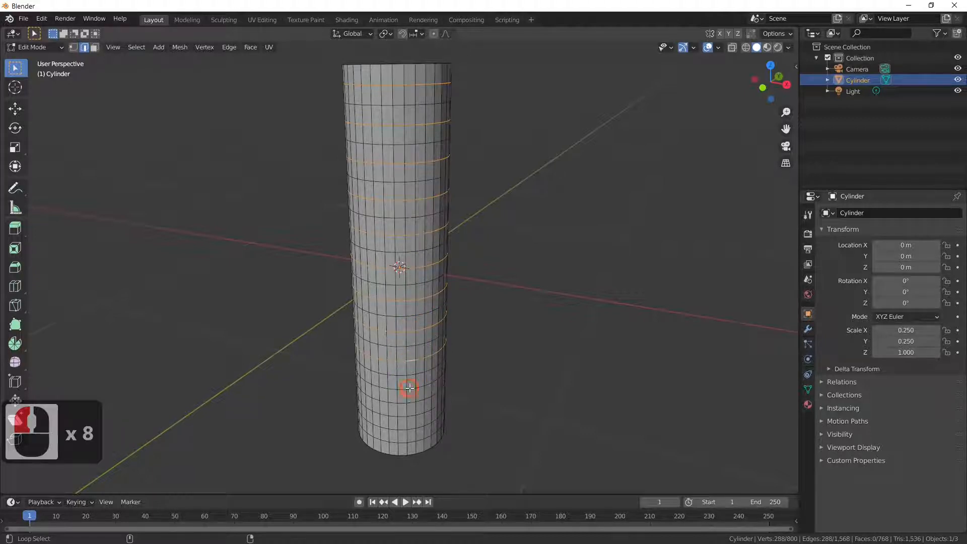
alt+shift+click(410, 413)
alt+shift+click(408, 412)
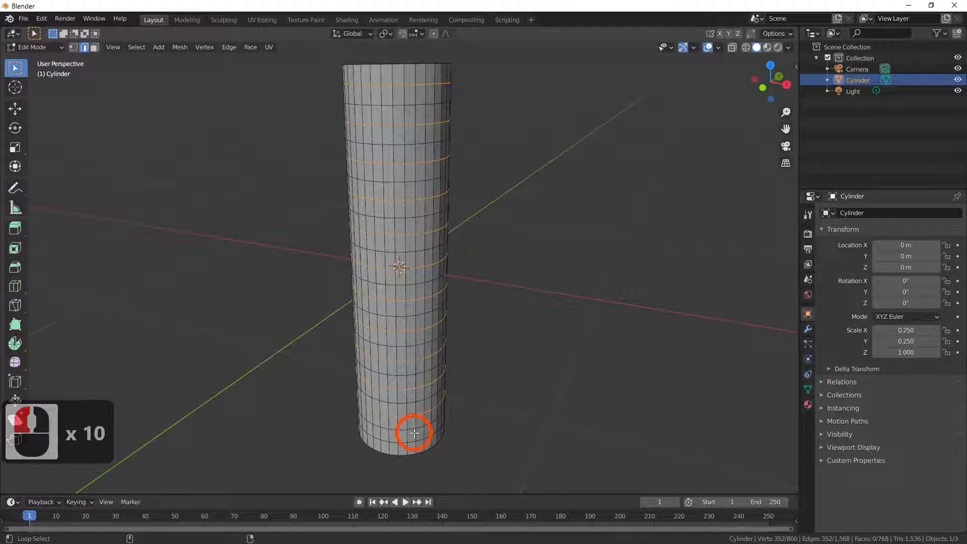
alt+shift+click(431, 432)
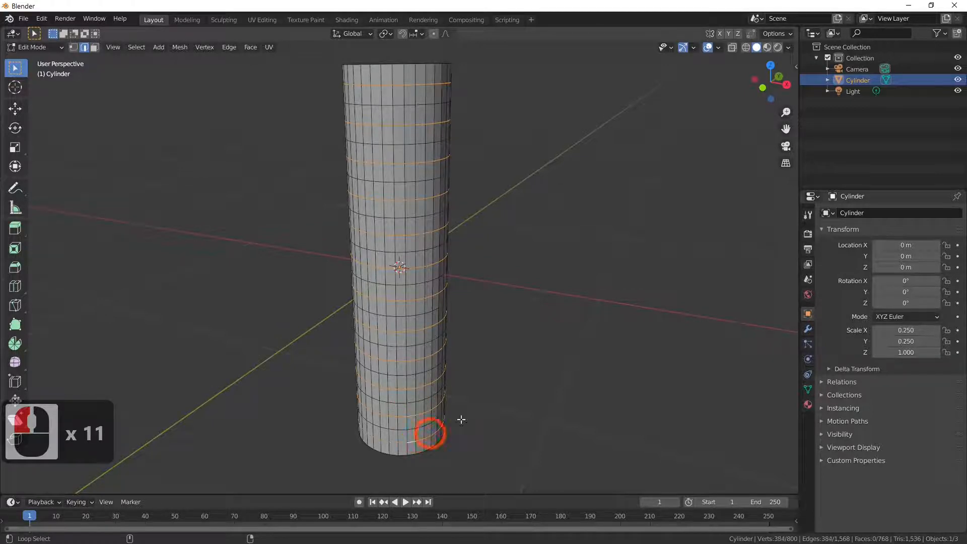
Try scaling the selected edge loops inward by a factor of about 0.9 around their shared median point
middle_drag(627, 317, 631, 307)
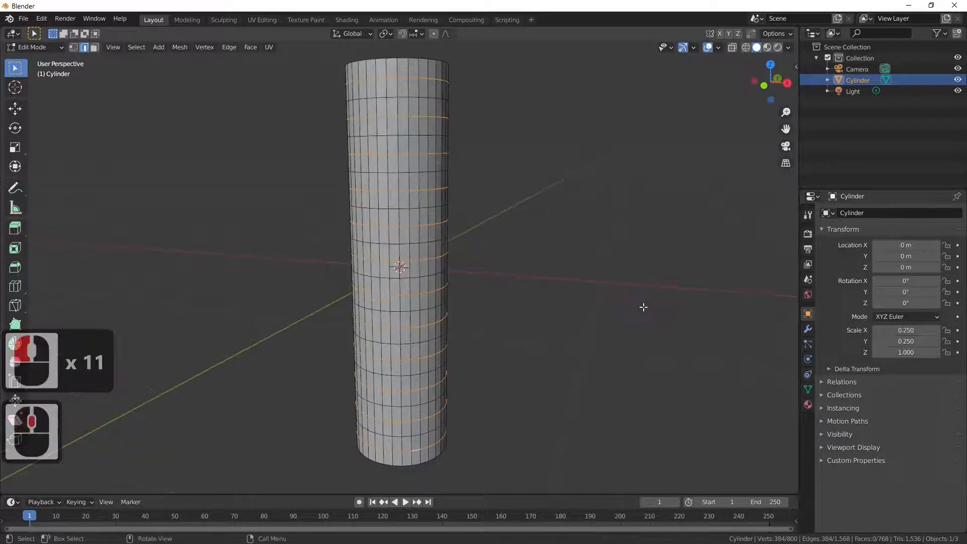
key(s)
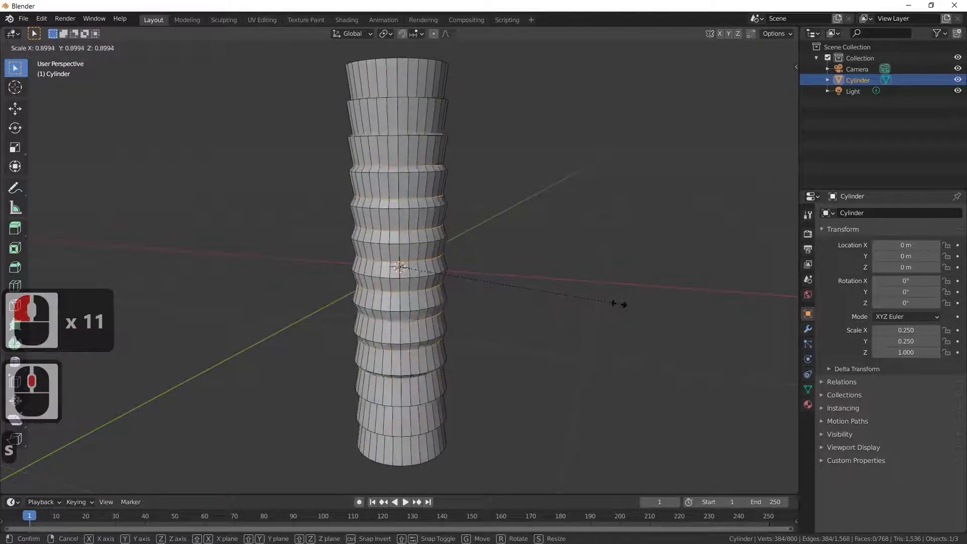
click(613, 302)
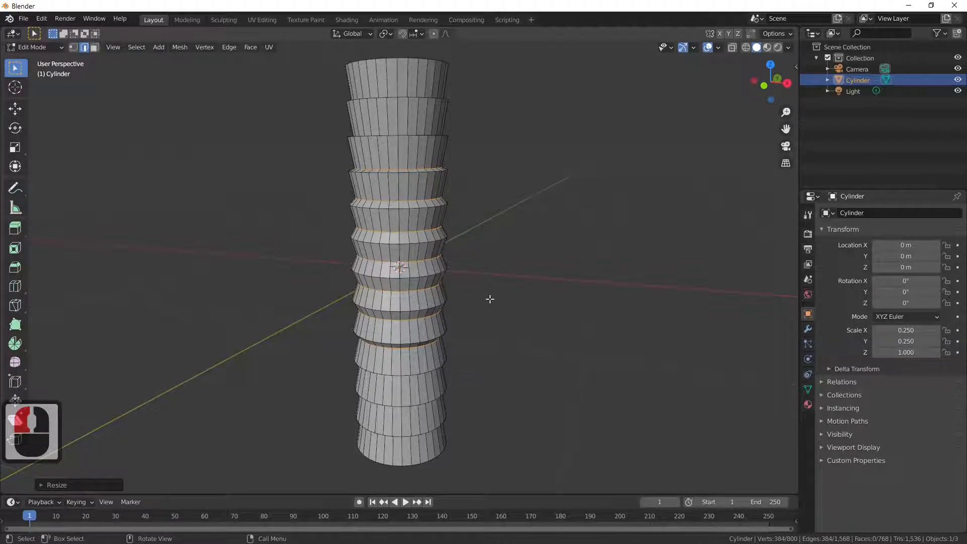
key(ctrl+z)
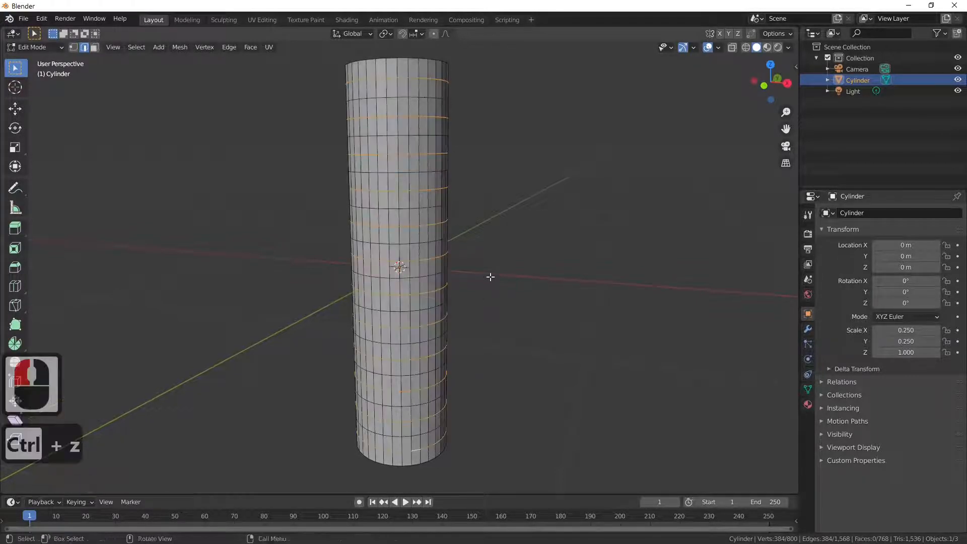
Set the transform pivot point to Individual Origins and scale the selected edge loops inward in front view to form accordion ridges
click(385, 34)
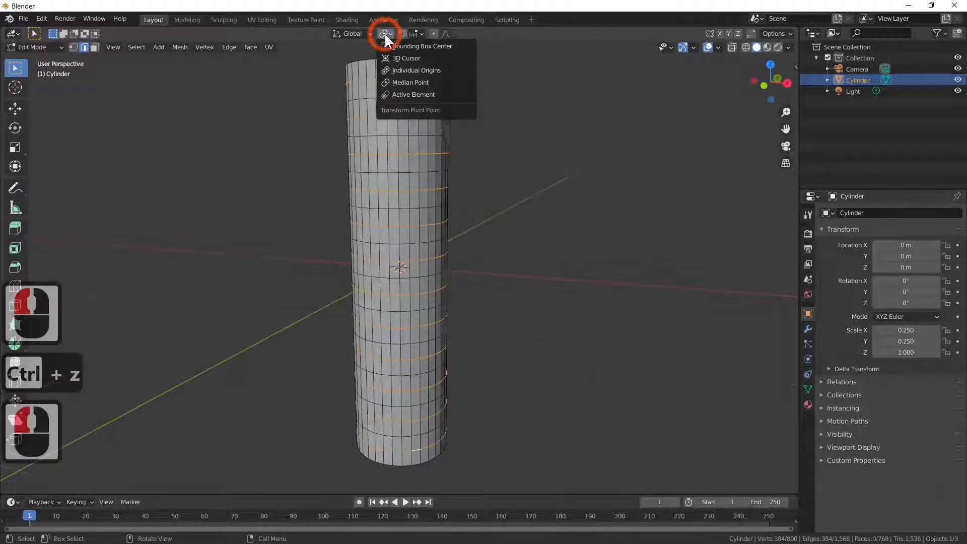
click(424, 75)
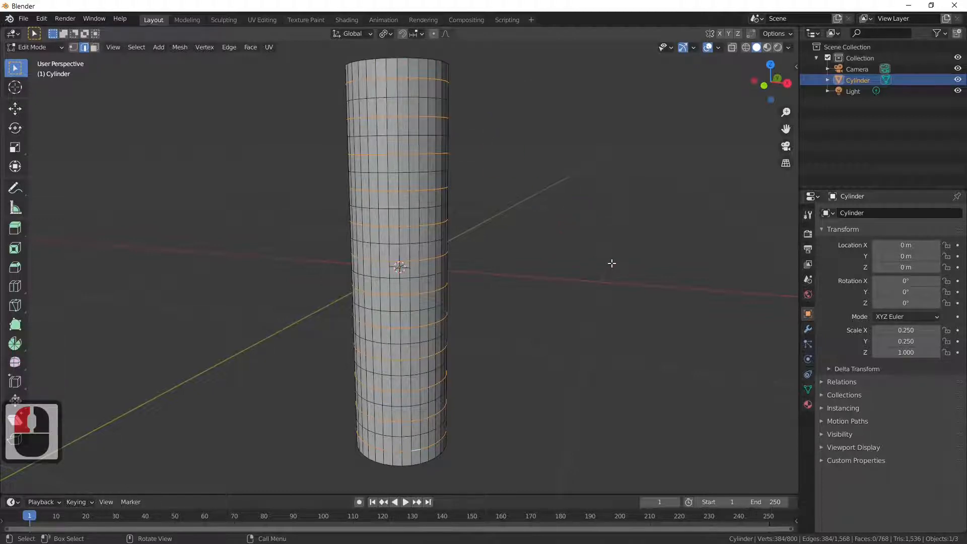
key(KP_1)
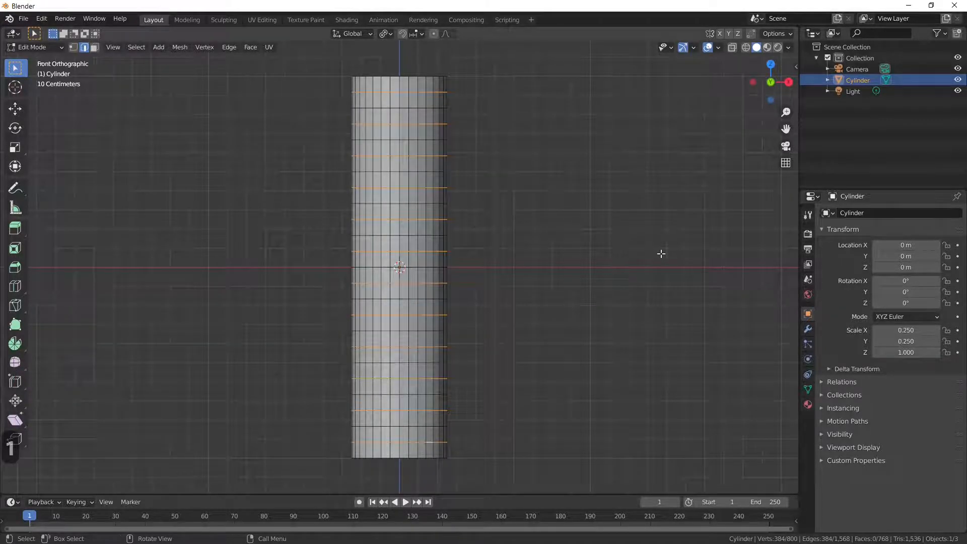
key(s)
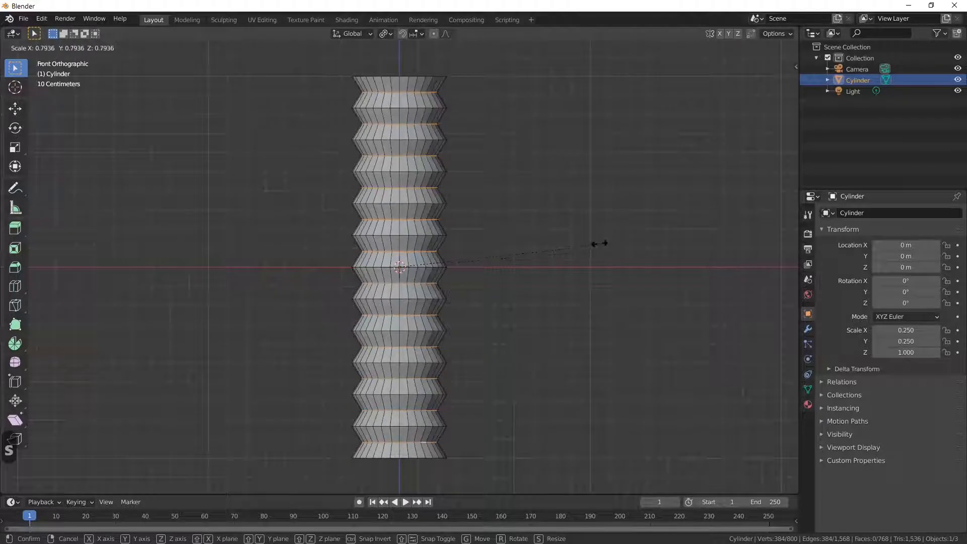
click(568, 240)
click(569, 243)
Select the top rim's edge loop and extend the selection to all horizontal loops of the ribbed cylinder with Edge Rings
mouse_move(568, 245)
middle_down()
mouse_move(562, 318)
mouse_move(589, 328)
mouse_move(592, 316)
mouse_move(549, 326)
mouse_move(553, 272)
mouse_move(544, 296)
middle_up()
scroll(550, 327, up, 2)
scroll(549, 327, down, 3)
scroll(542, 296, up, 1)
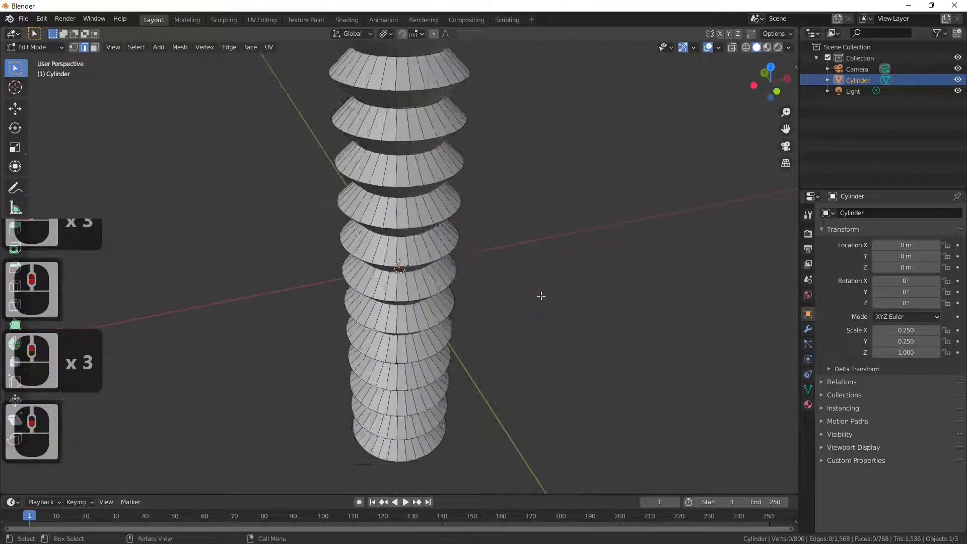
scroll(542, 296, down, 2)
mouse_move(476, 159)
middle_down()
mouse_move(486, 137)
mouse_move(466, 149)
middle_up()
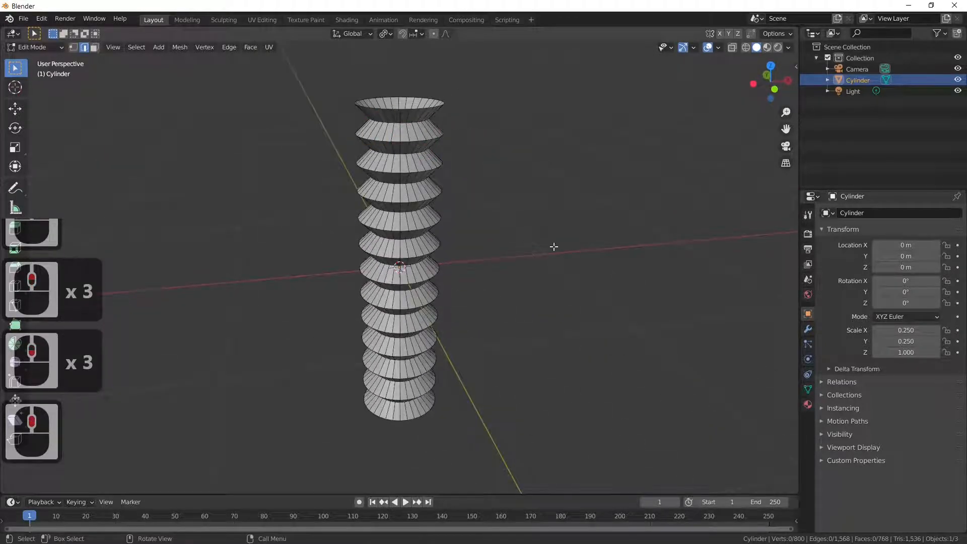
middle_drag(548, 242, 534, 252)
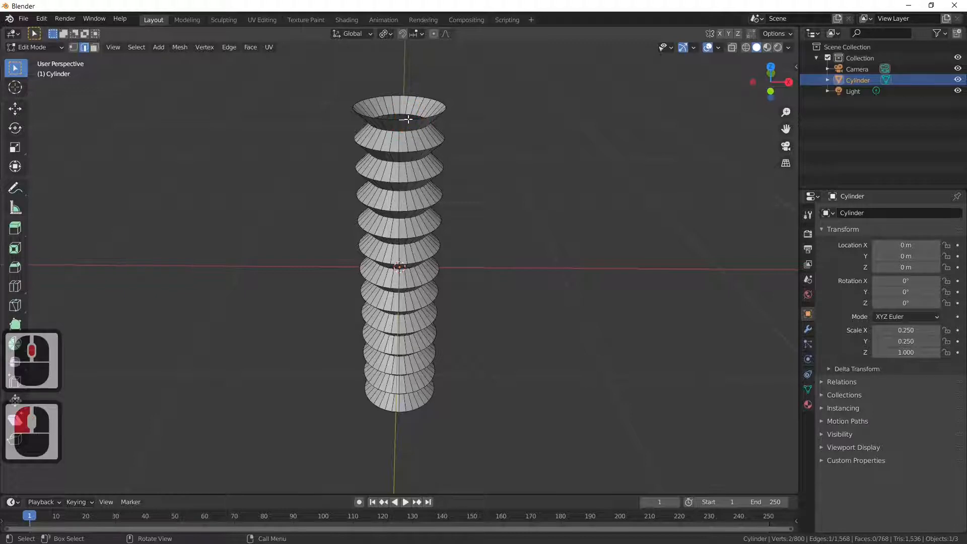
alt+click(408, 120)
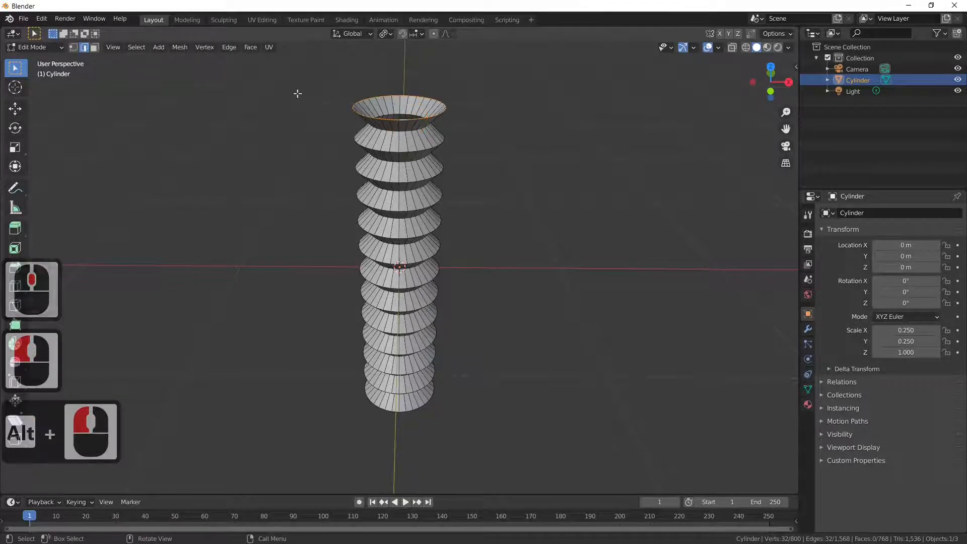
click(137, 49)
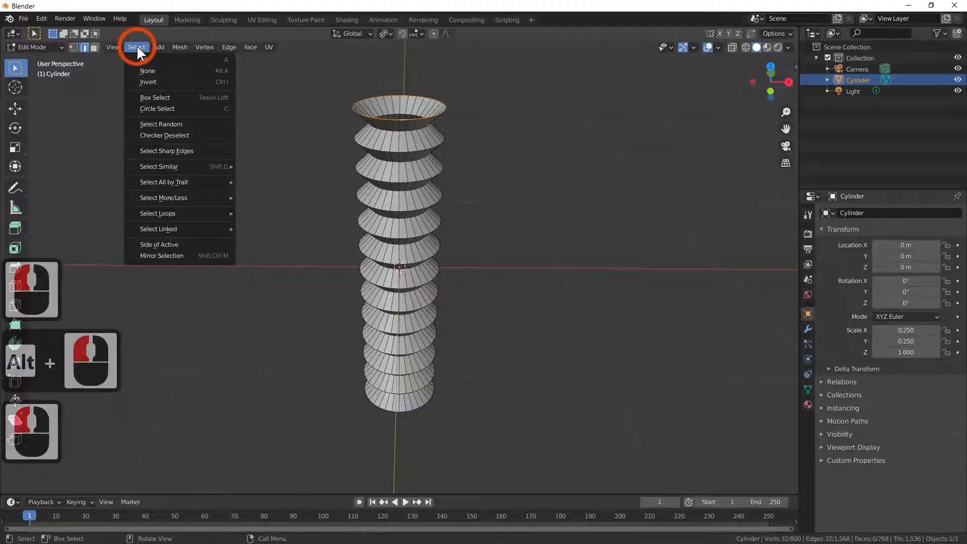
mouse_move(167, 213)
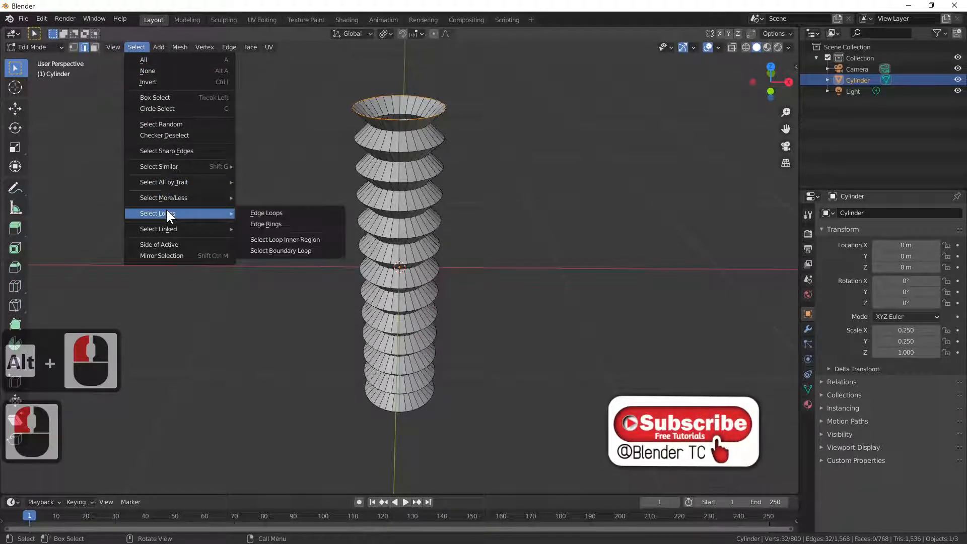
click(298, 225)
middle_drag(471, 272, 510, 247)
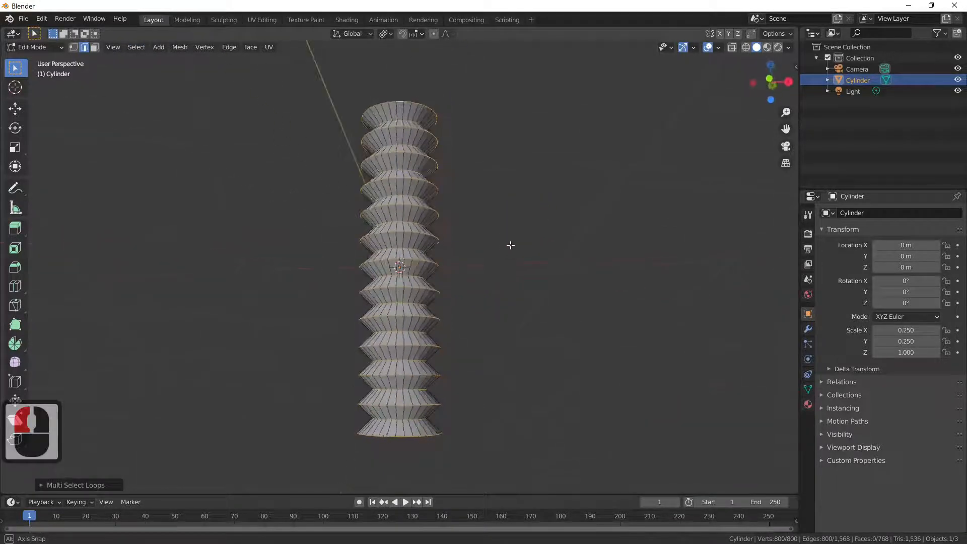
Bevel the selected edge loops with a width of 0.02 m and one segment
key(ctrl+b)
click(478, 246)
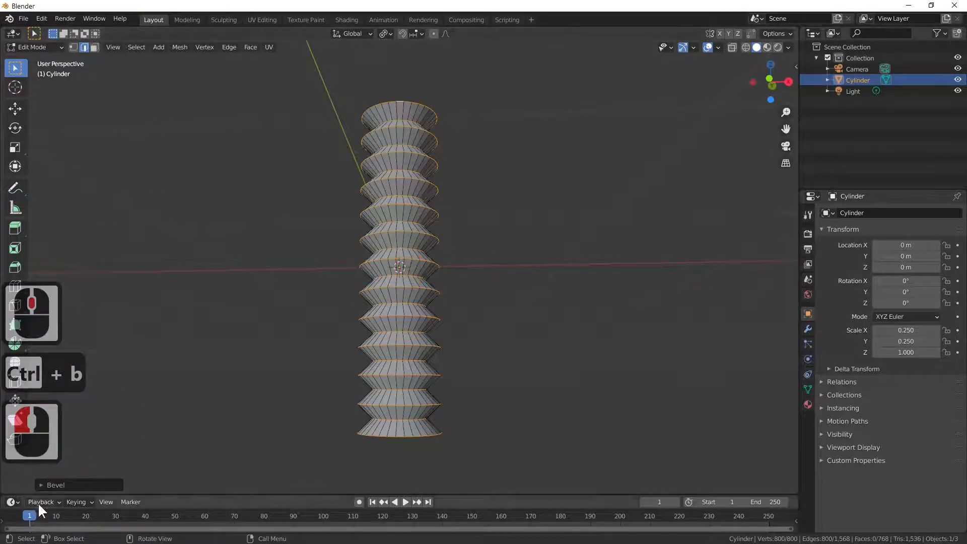
click(58, 484)
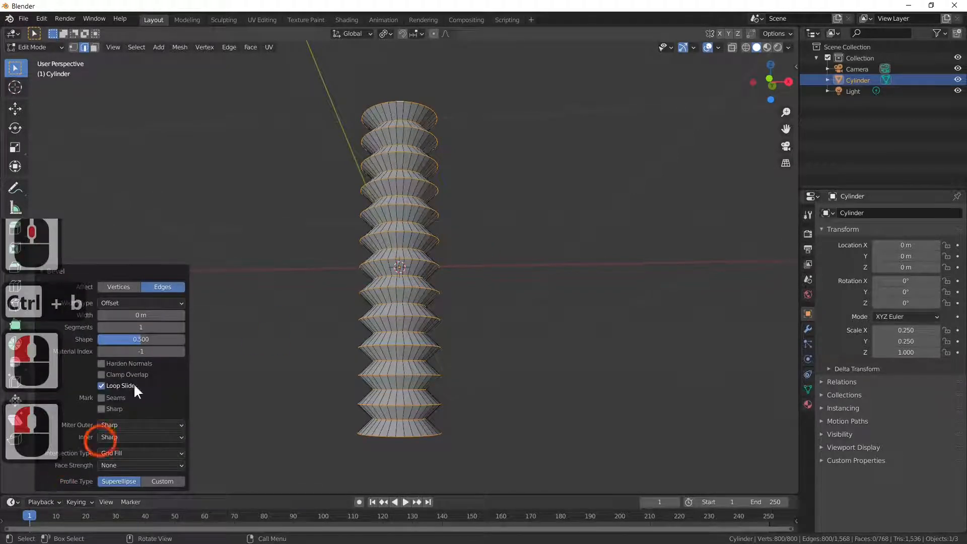
click(180, 313)
click(179, 313)
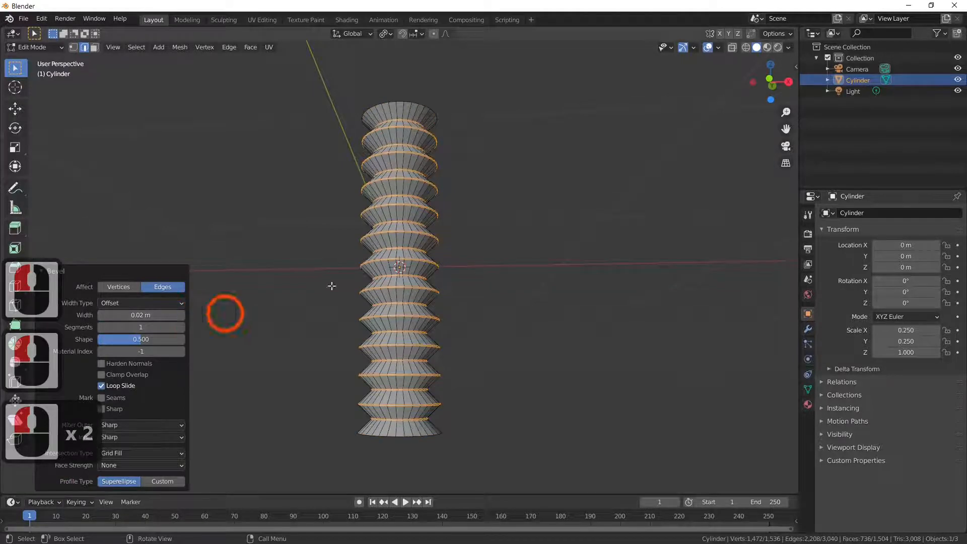
Return to Object Mode and apply smooth shading to the ribbed cylinder
middle_drag(492, 255, 496, 303)
scroll(456, 233, up, 2)
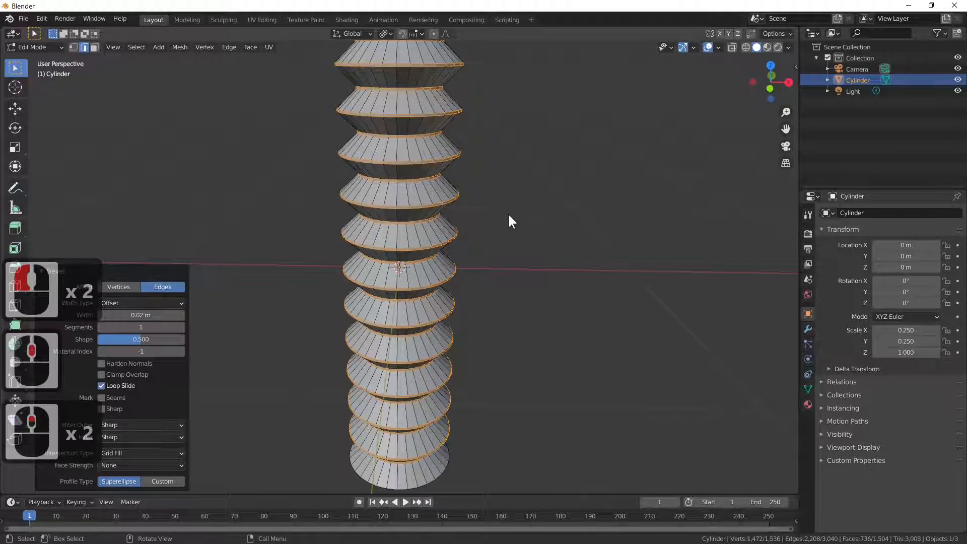
key(Tab)
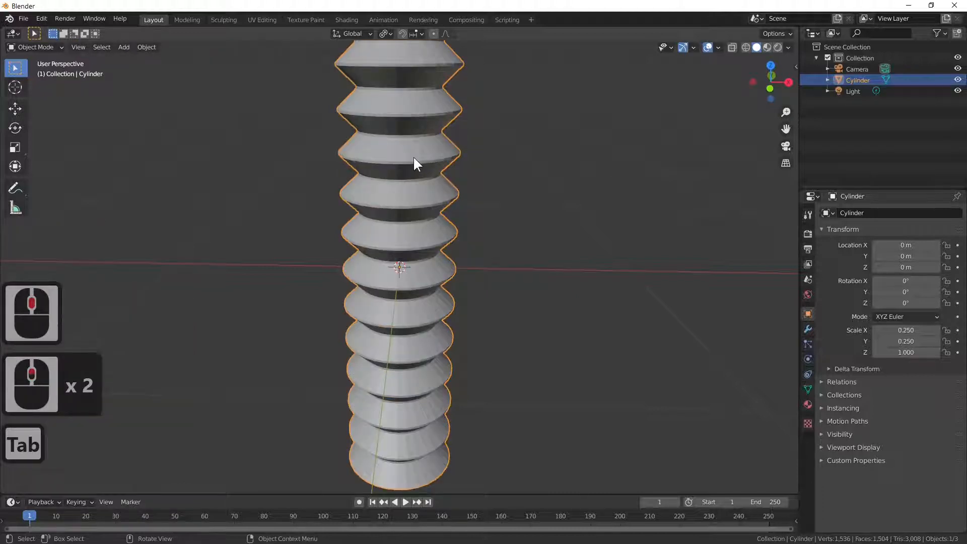
right_click(413, 156)
click(413, 156)
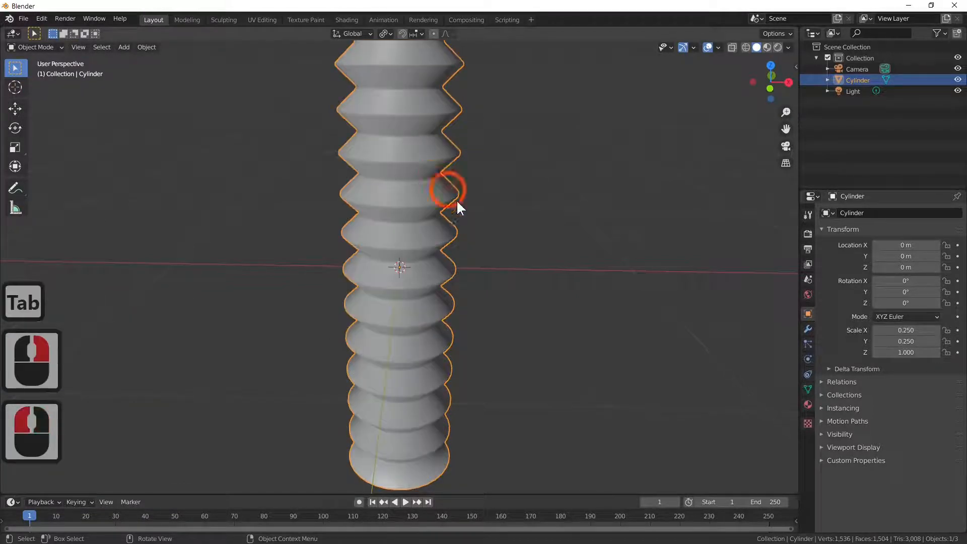
Move the ribbed cylinder up about 1.01 m along the global Z axis in front view, so its base sits at the world origin
scroll(461, 222, down, 3)
middle_drag(468, 249, 432, 335)
middle_drag(426, 291, 384, 308)
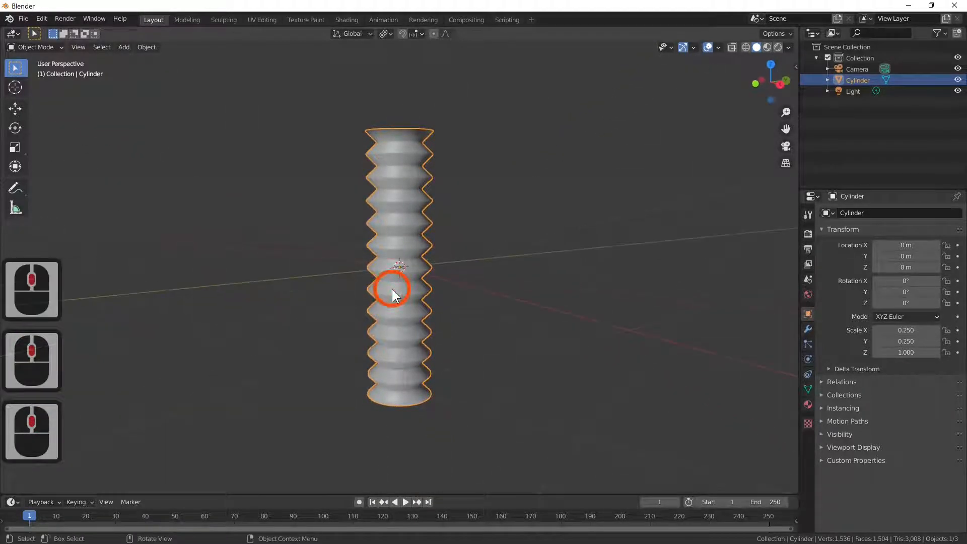
key(1)
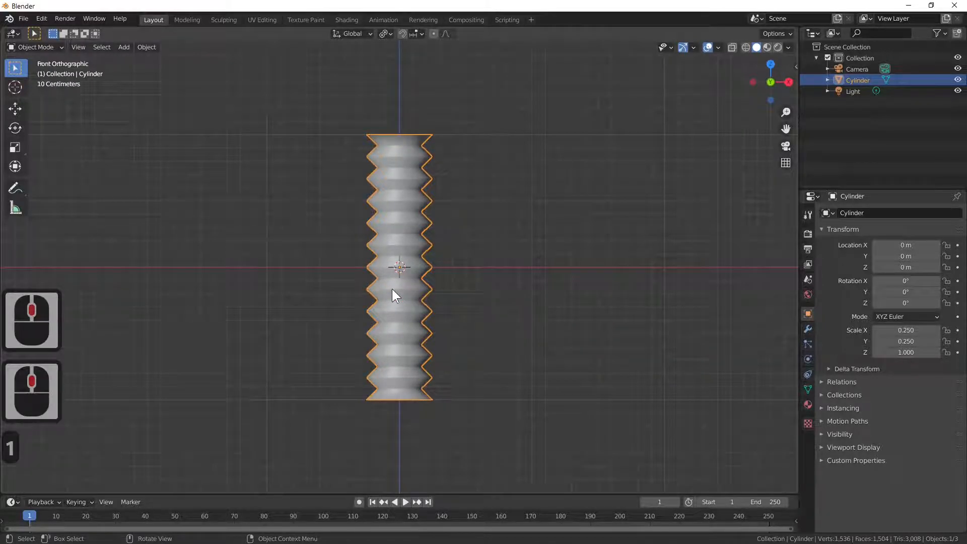
key(g)
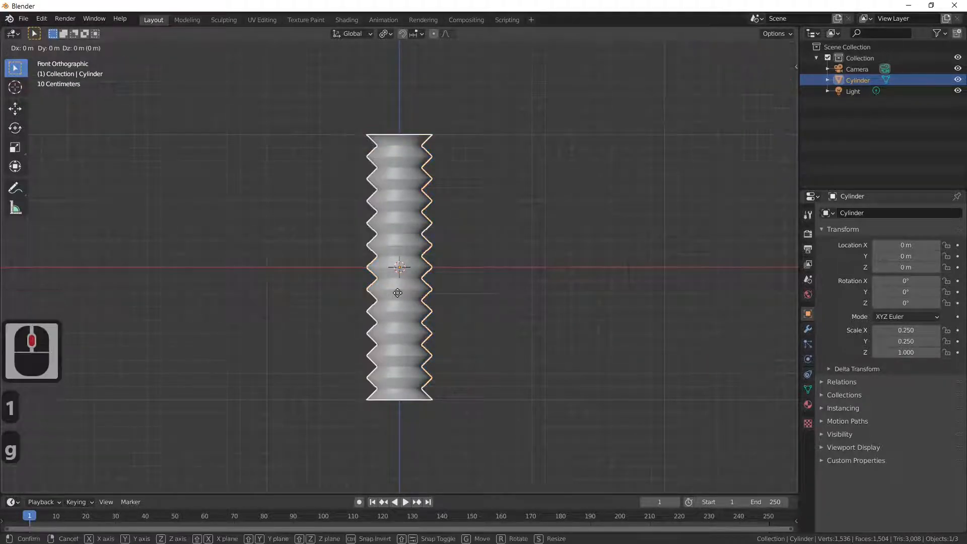
key(z)
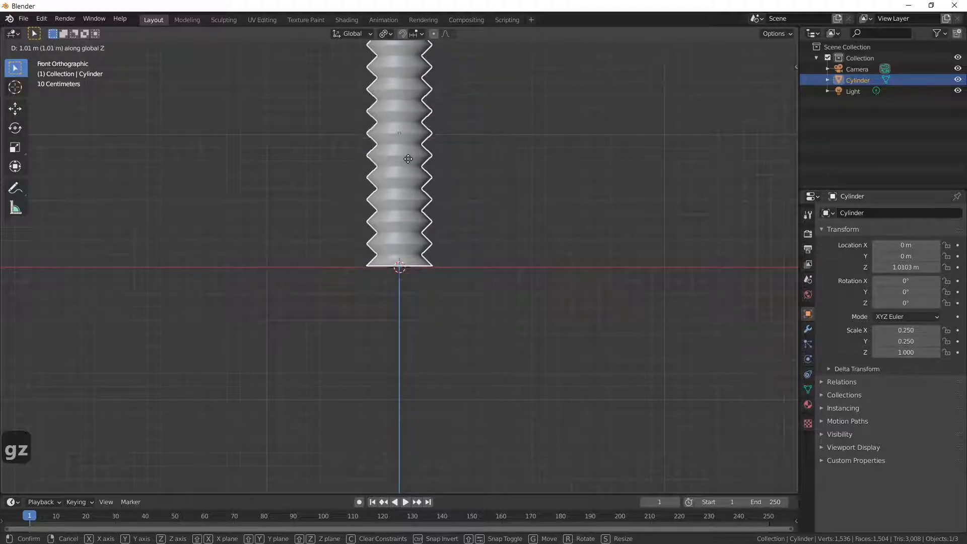
click(408, 159)
middle_drag(436, 298, 405, 272)
scroll(447, 399, down, 2)
scroll(410, 310, up, 2)
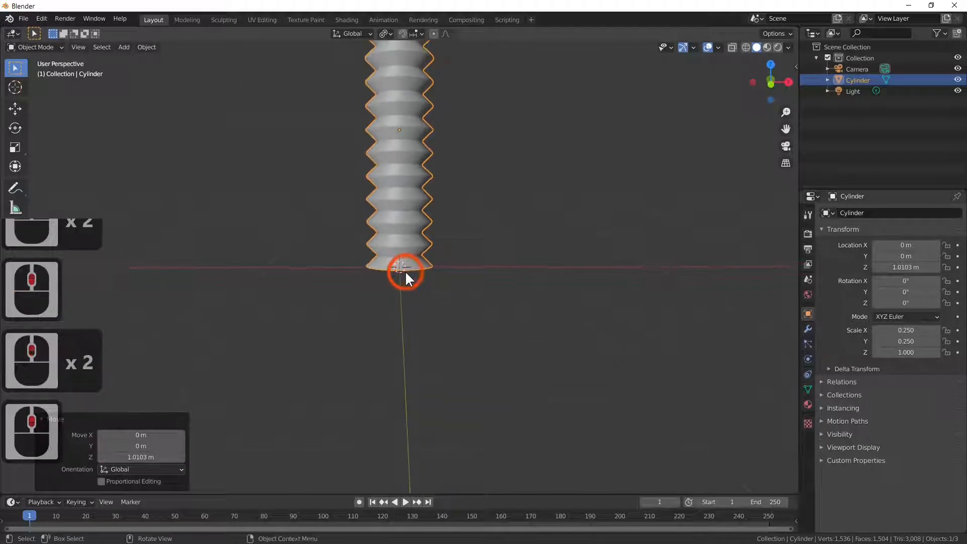
Place the 3D cursor at the centre of the ribbed cylinder's base, lining it up in front view
shift+middle_drag(412, 154, 412, 155)
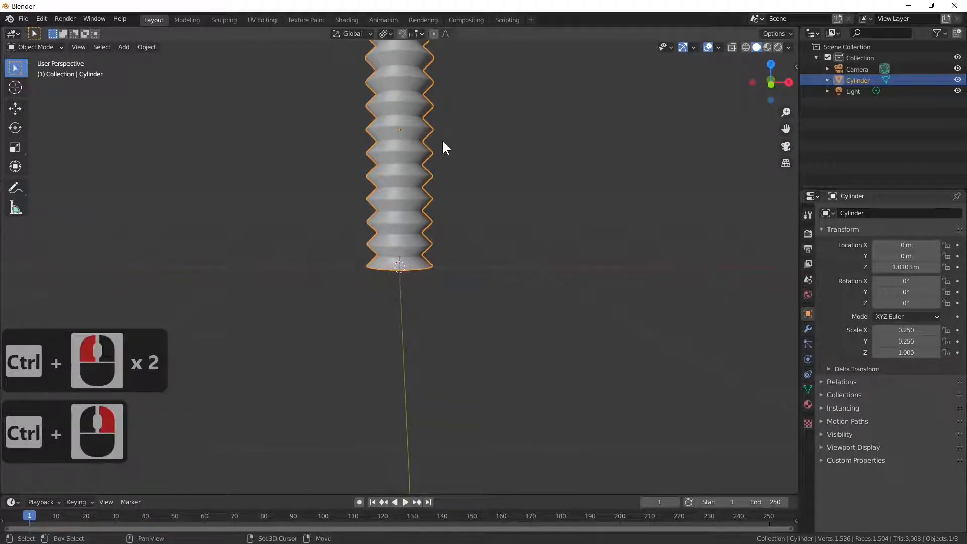
shift+right_click(417, 134)
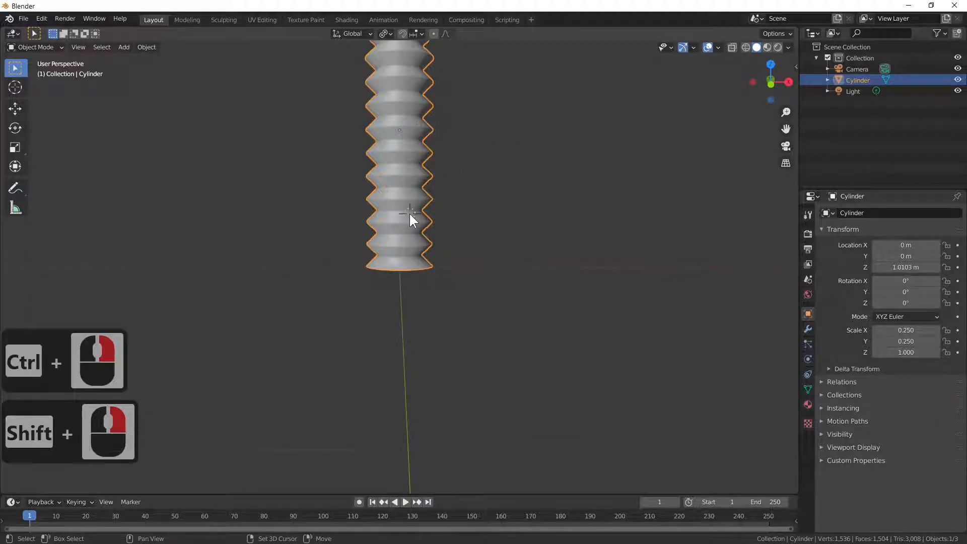
shift+right_click(370, 278)
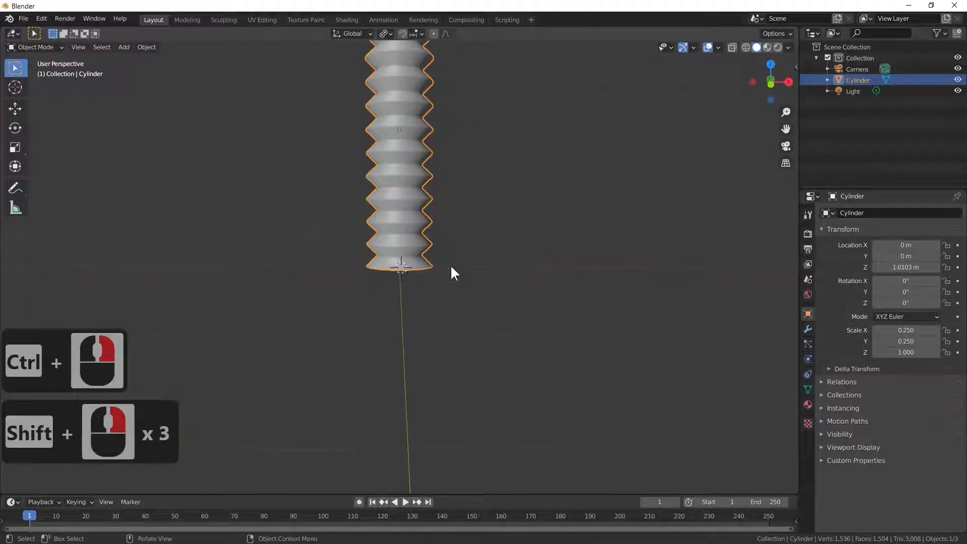
key(1)
key(shift)
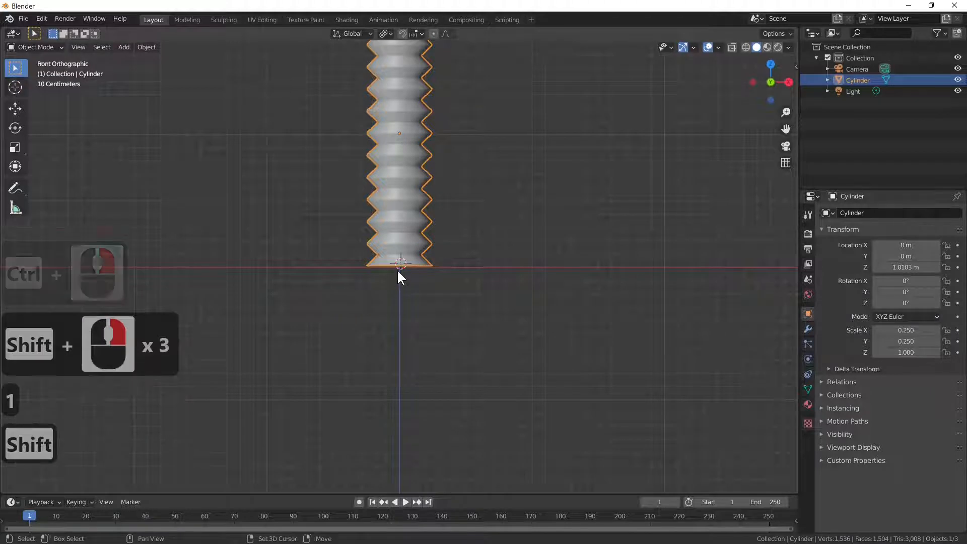
scroll(400, 277, up, 5)
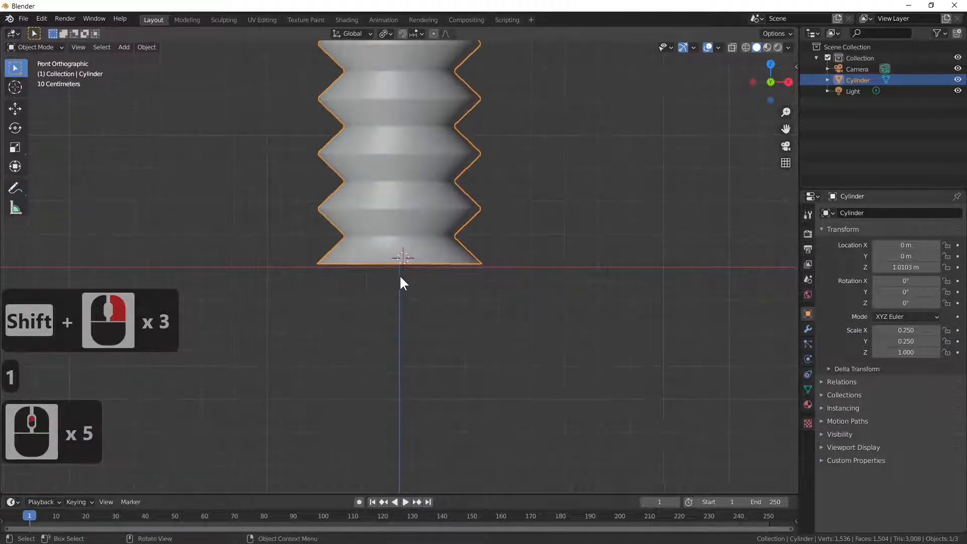
shift+right_click(402, 271)
scroll(446, 266, down, 4)
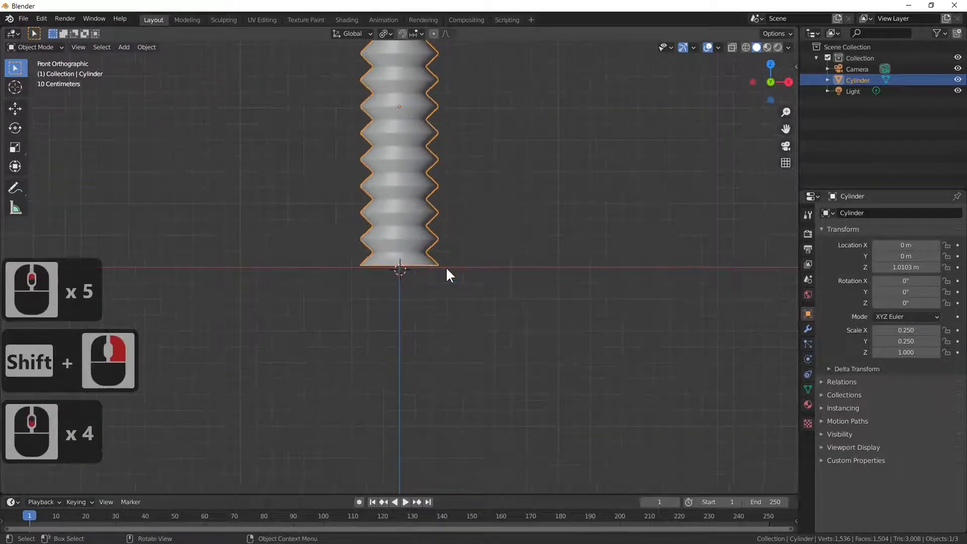
In Edit Mode, select the top rim's edge loop and grow the selection downward, leaving only the lowest two ribs unselected
scroll(446, 267, down, 3)
middle_drag(446, 267, 443, 303)
middle_drag(426, 261, 405, 222)
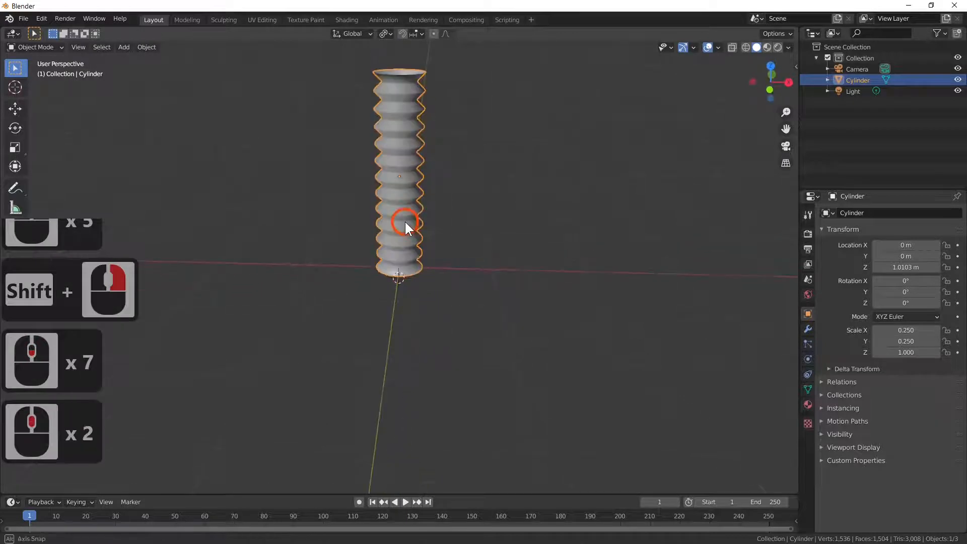
key(Tab)
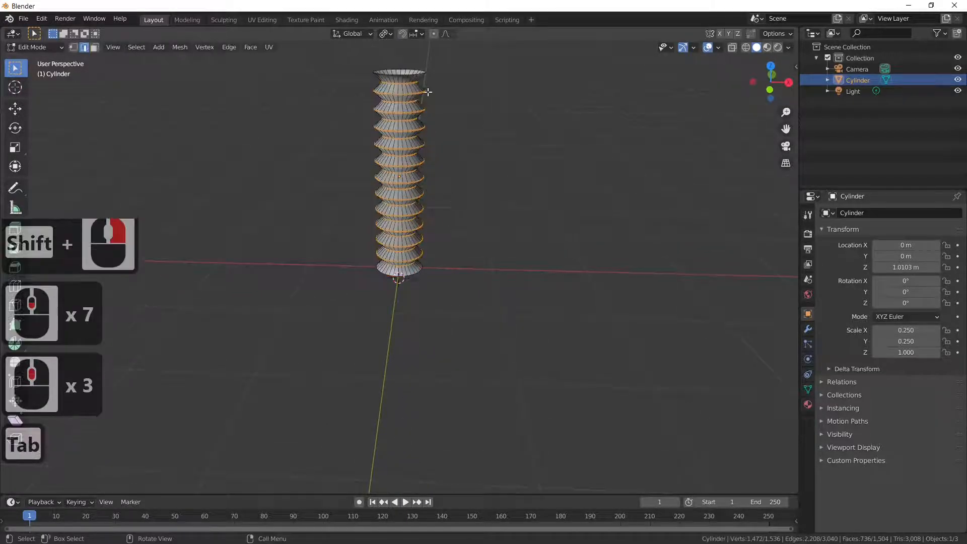
click(404, 76)
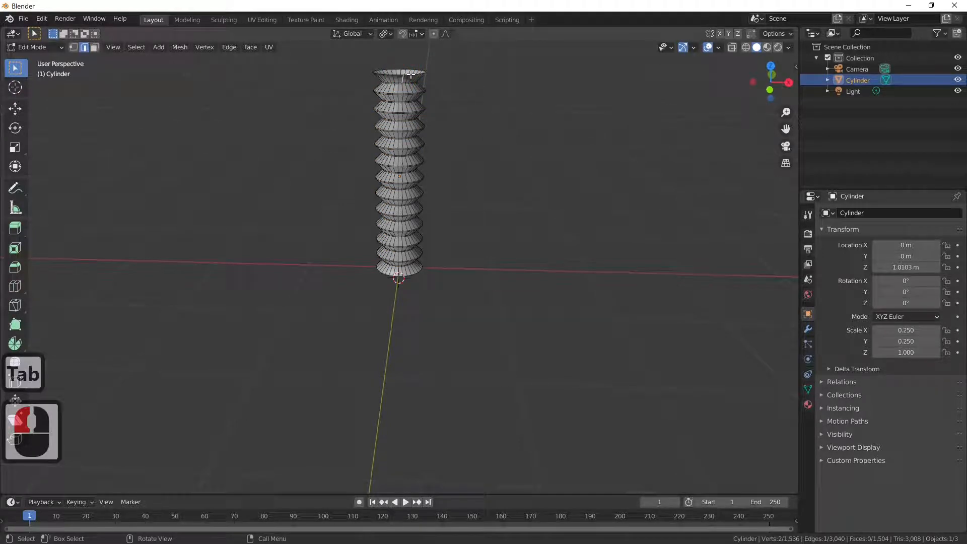
alt+click(411, 74)
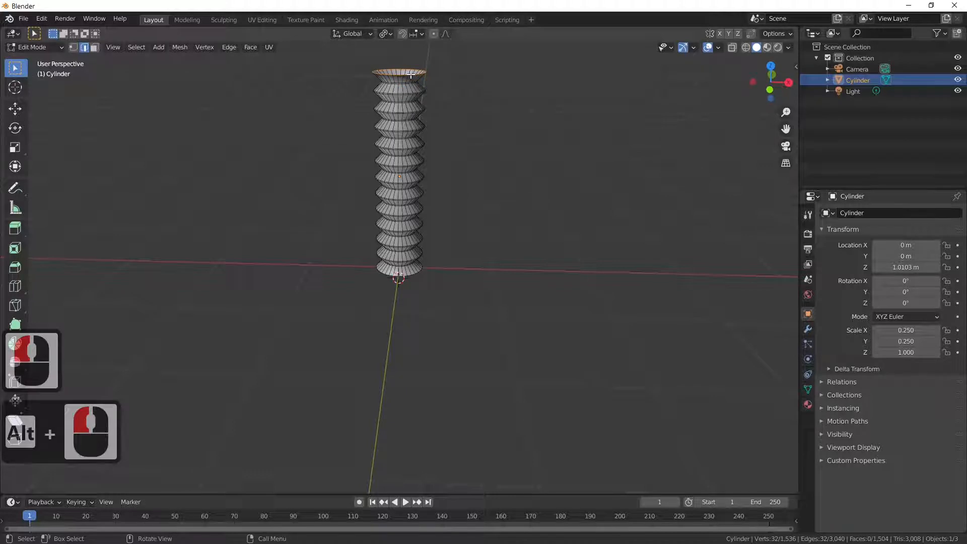
key(ctrl+KP_Add)
key(ctrl+KP_Add)
key(ctrl+KP_Add)
key(ctrl+KP_Add)
key(ctrl+KP_Add)
key(ctrl+KP_Add)
key(ctrl+KP_Add)
key(ctrl+KP_Add)
key(ctrl+KP_Add)
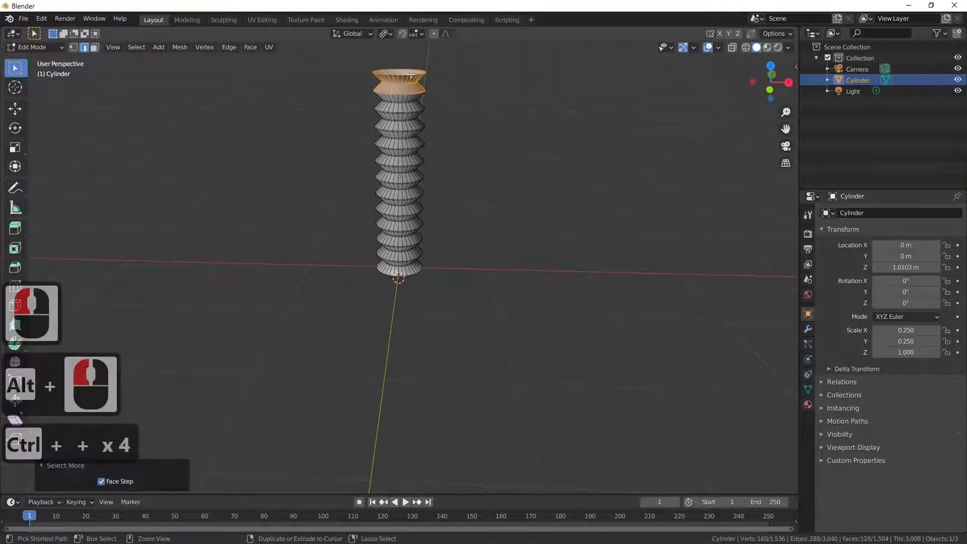
key(ctrl+KP_Add)
key(ctrl+KP_Add)
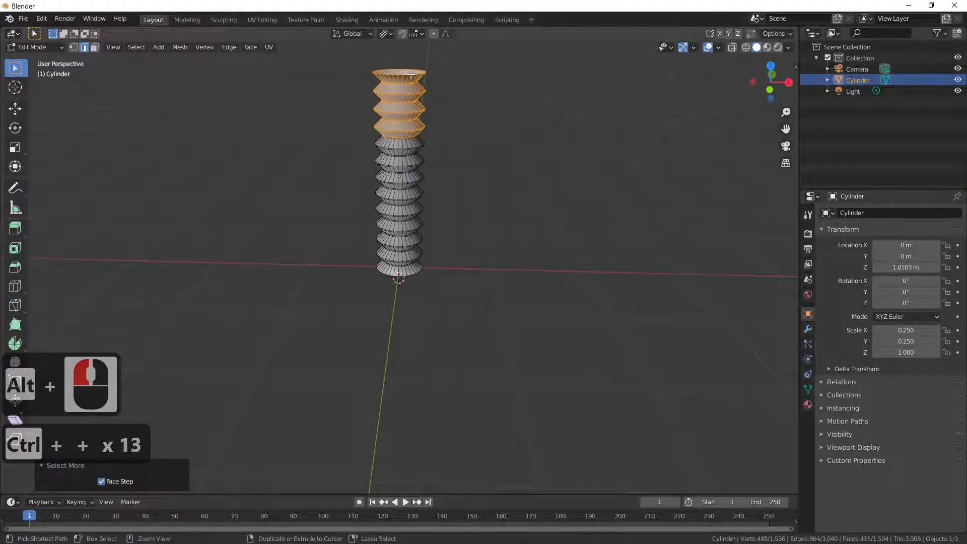
key(ctrl+KP_Add)
key(ctrl+KP_Add)
key(ctrl+KP_Add)
key(ctrl+KP_Add)
key(ctrl+KP_Add)
key(ctrl+KP_Add)
key(ctrl+KP_Add)
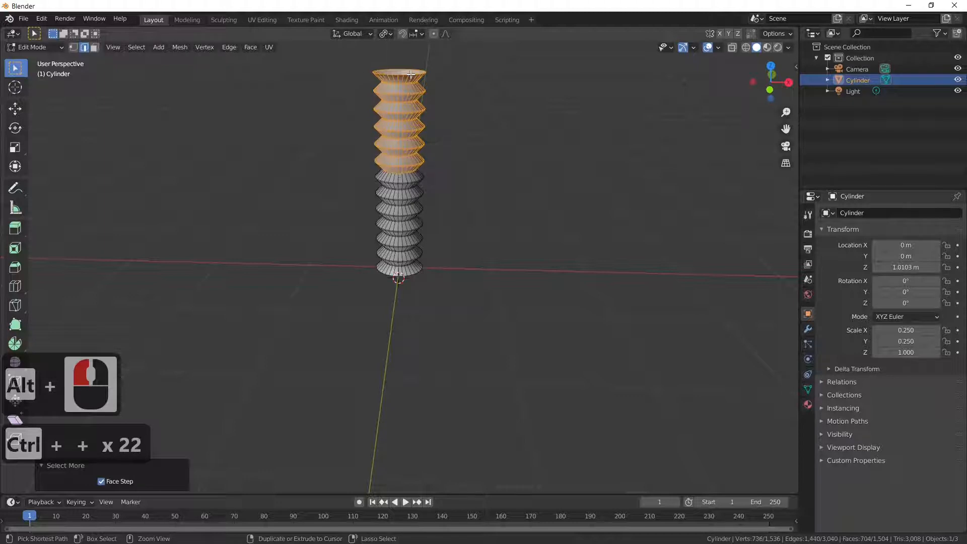
key(ctrl+KP_Add)
key(ctrl+KP_Add)
key(ctrl+KP_Add)
key(ctrl+KP_Add)
key(ctrl+KP_Add)
key(ctrl+KP_Add)
key(ctrl+KP_Add)
key(ctrl+KP_Add)
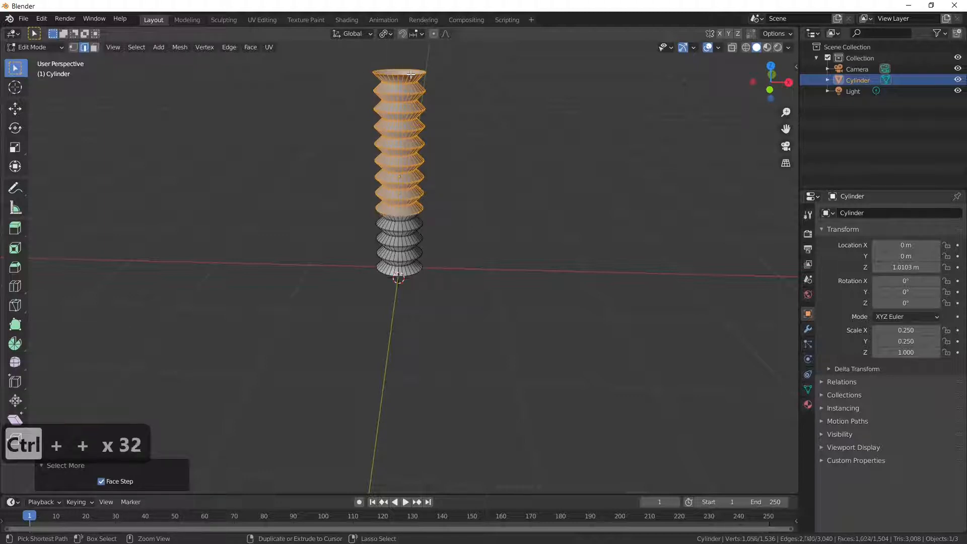
key(ctrl+KP_Add)
key(ctrl+KP_Add)
key(ctrl+KP_Add)
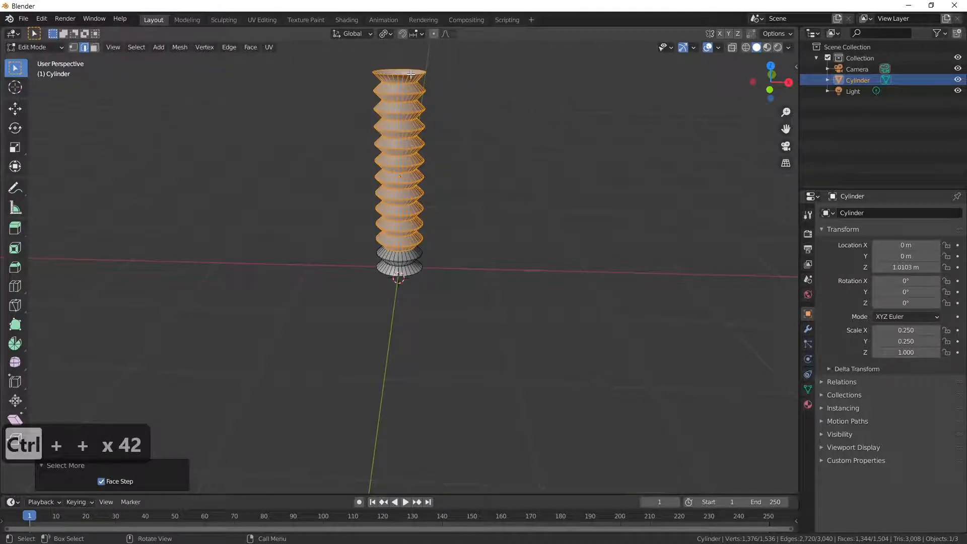
Bend the selected ribs toward positive X around the 3D cursor in front view, using the Bend tool
middle_drag(411, 74, 380, 311)
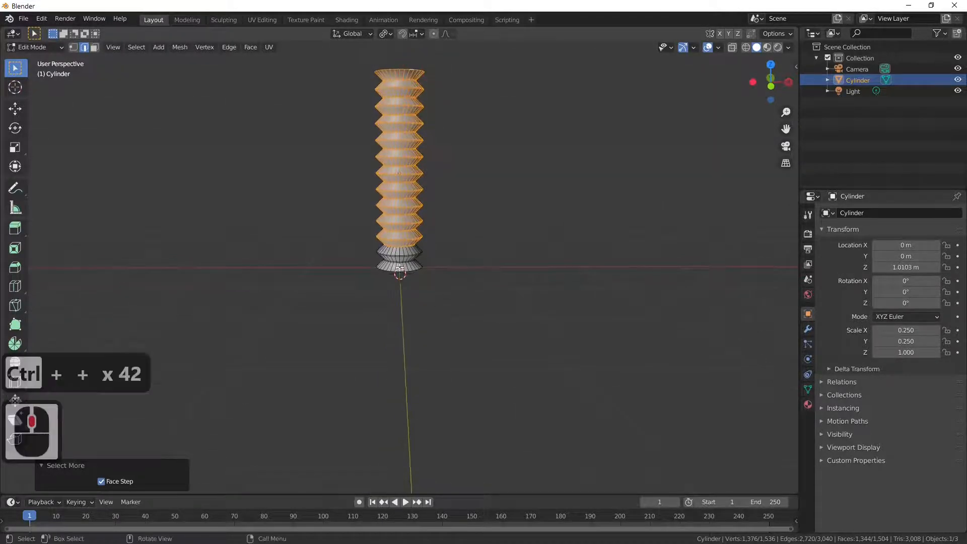
middle_drag(399, 268, 484, 270)
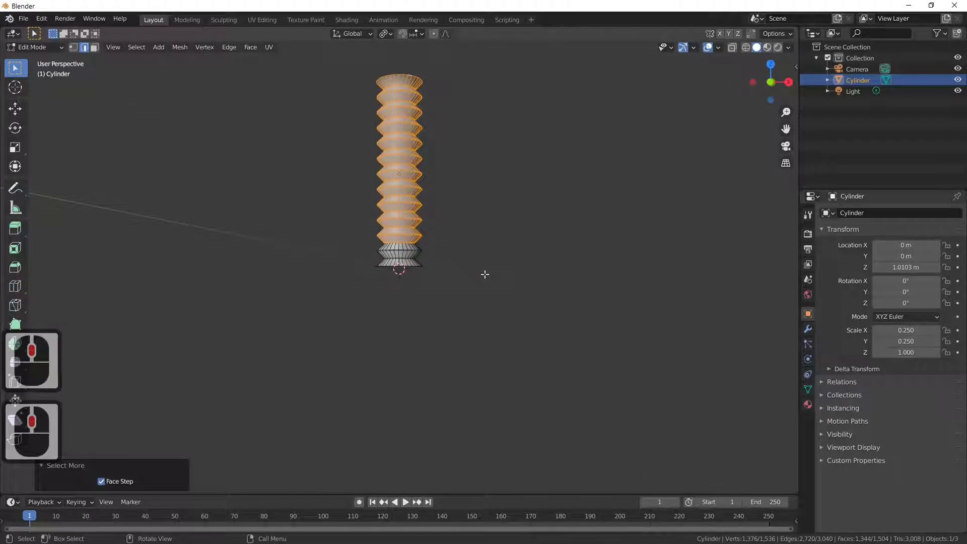
key(KP_1)
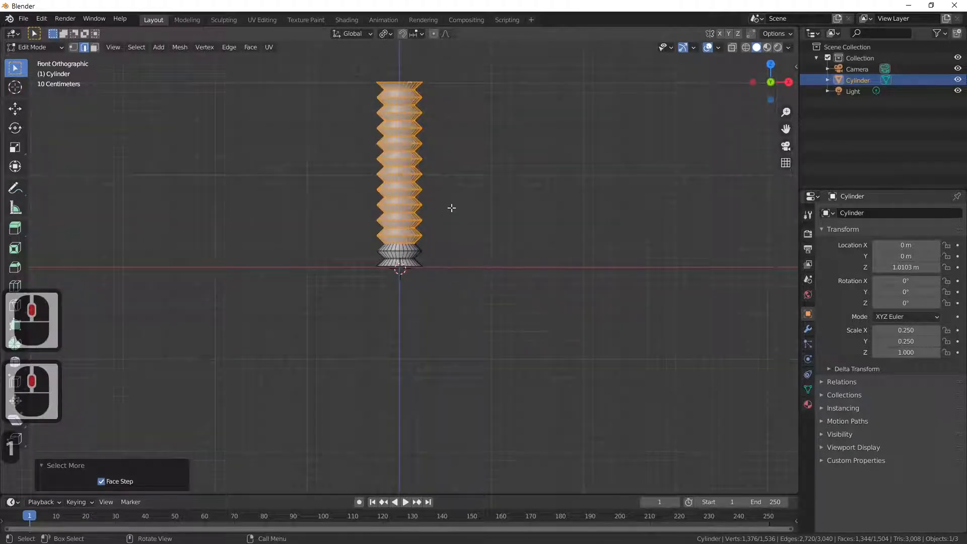
key(shift)
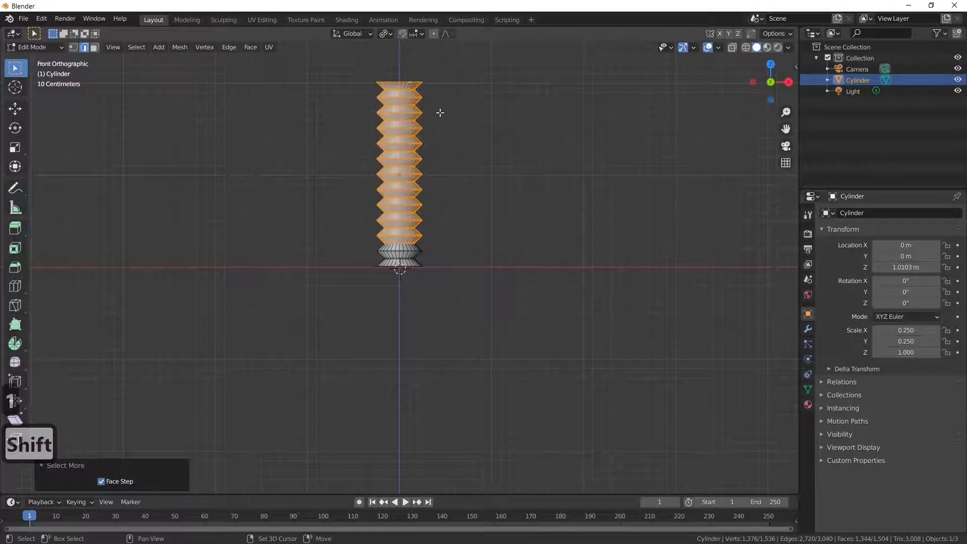
key(shift+w)
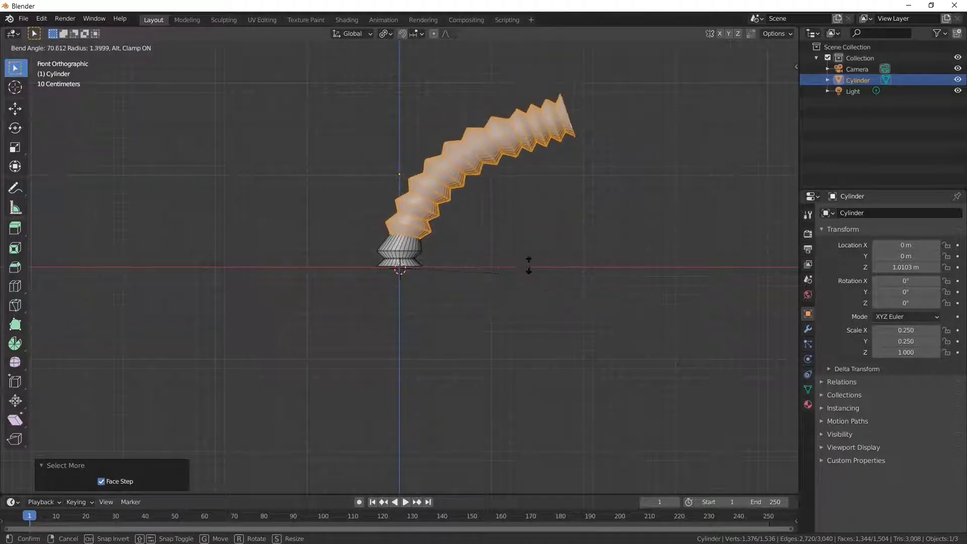
click(498, 232)
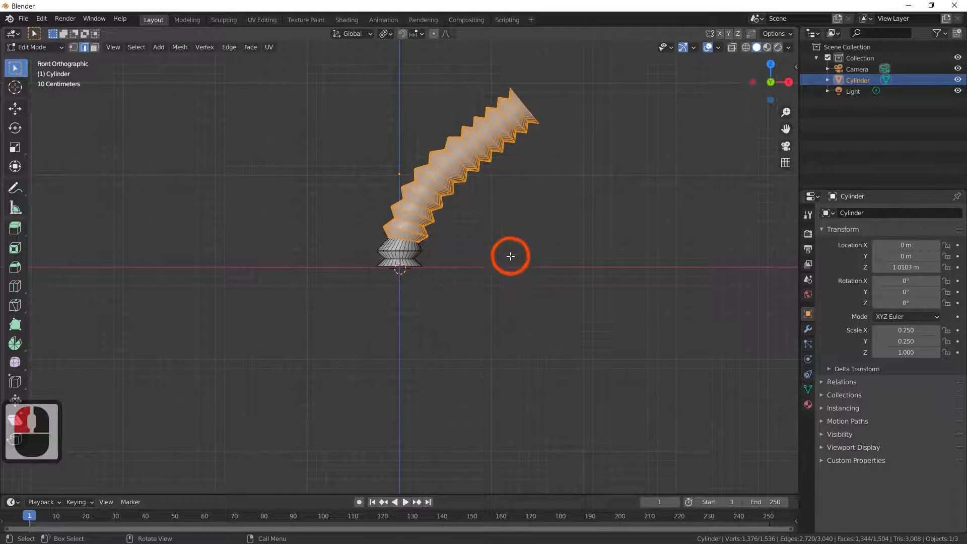
Select the bottom rim's edge loop and extrude it about 7.45 m downward along the global Z axis
scroll(450, 315, up, 4)
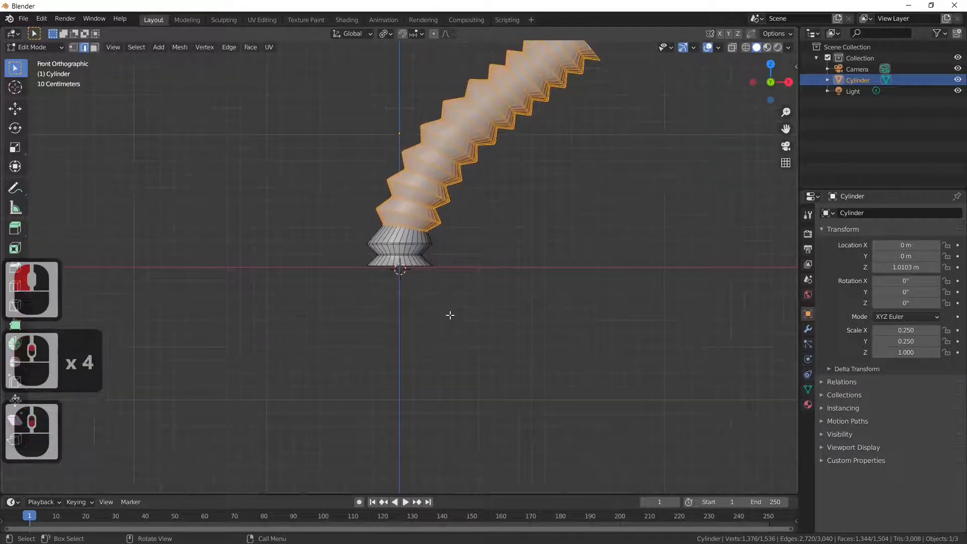
click(421, 268)
alt+click(422, 268)
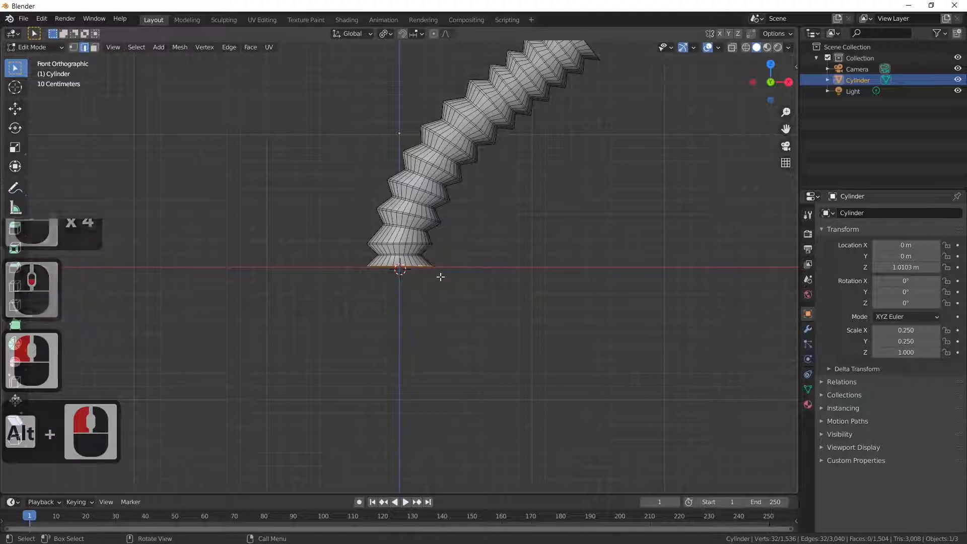
scroll(441, 276, down, 10)
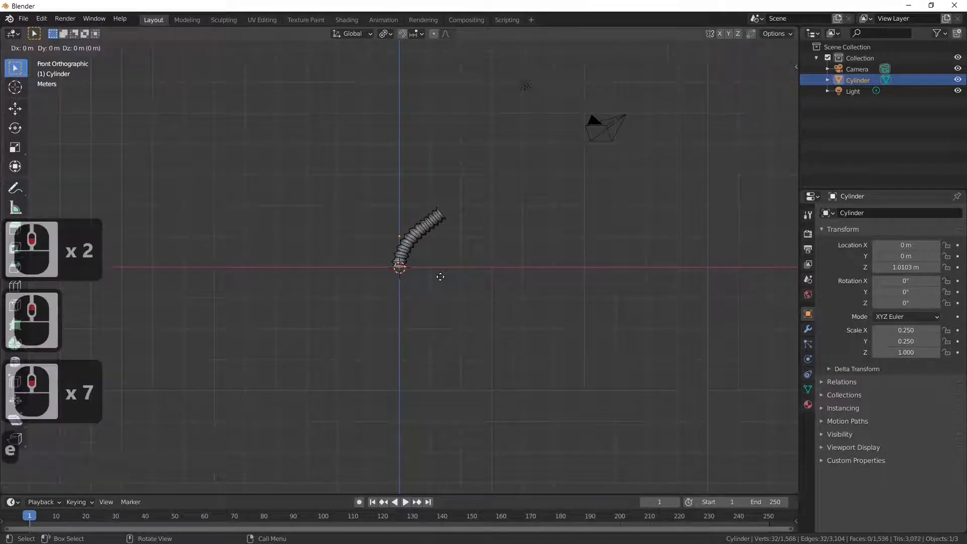
key(e)
key(z)
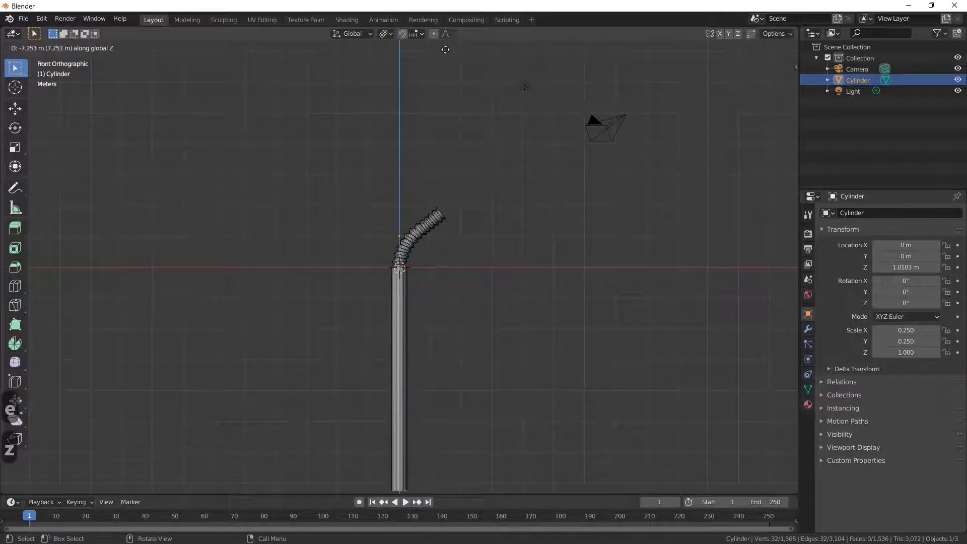
click(448, 49)
scroll(472, 178, up, 8)
scroll(471, 178, down, 10)
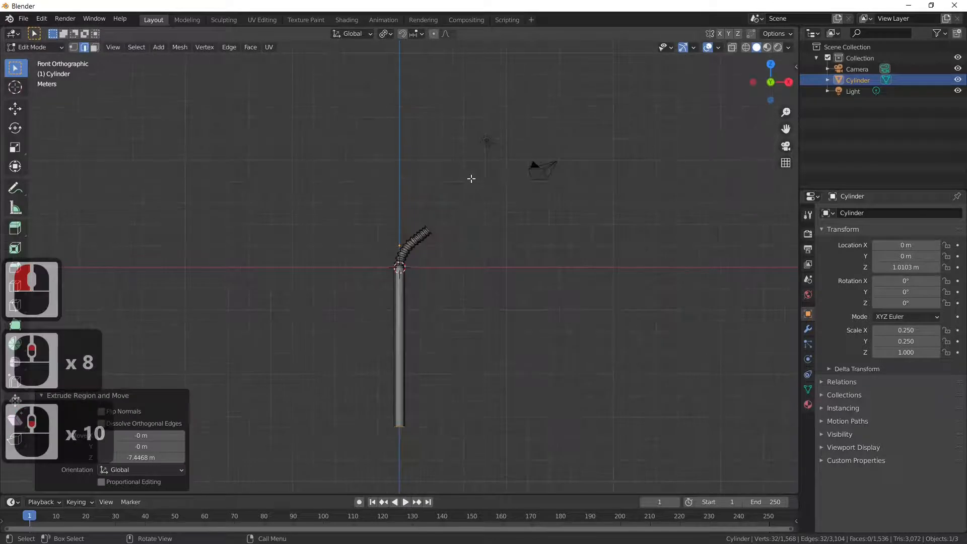
Select the edge loop at the bent upper end and extrude it about 1.98 m in X and 1.29 m in Z
scroll(471, 179, up, 3)
scroll(472, 178, up, 6)
shift+middle_drag(491, 158, 380, 218)
click(393, 159)
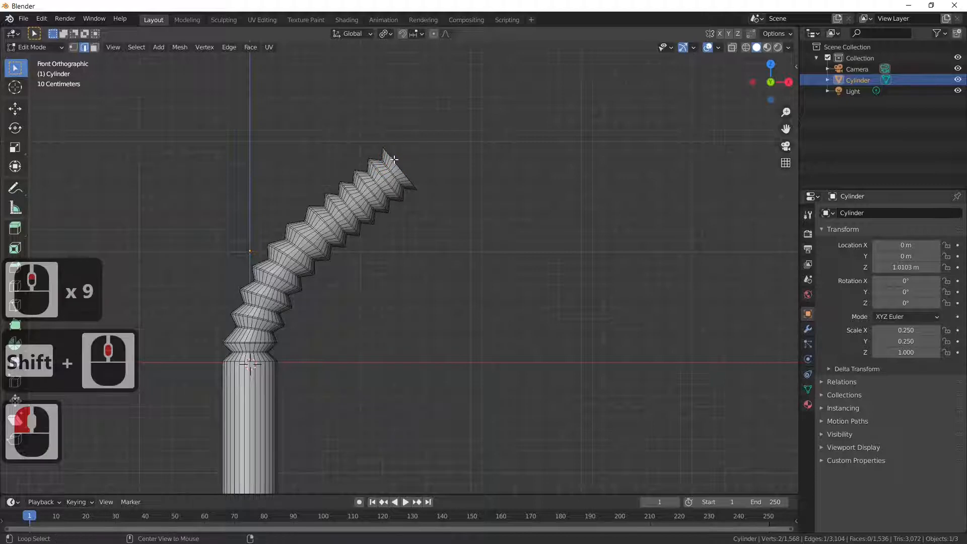
alt+click(394, 159)
scroll(437, 157, down, 4)
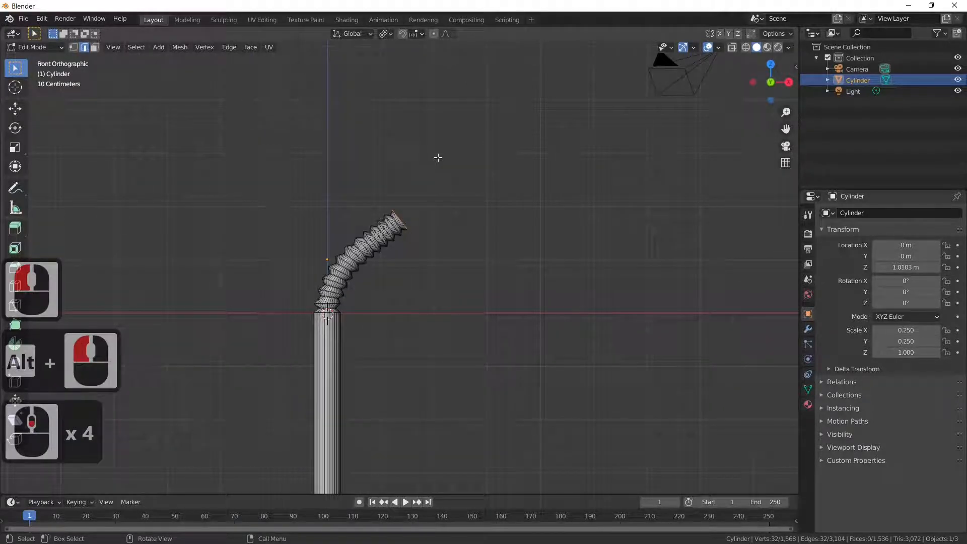
key(e)
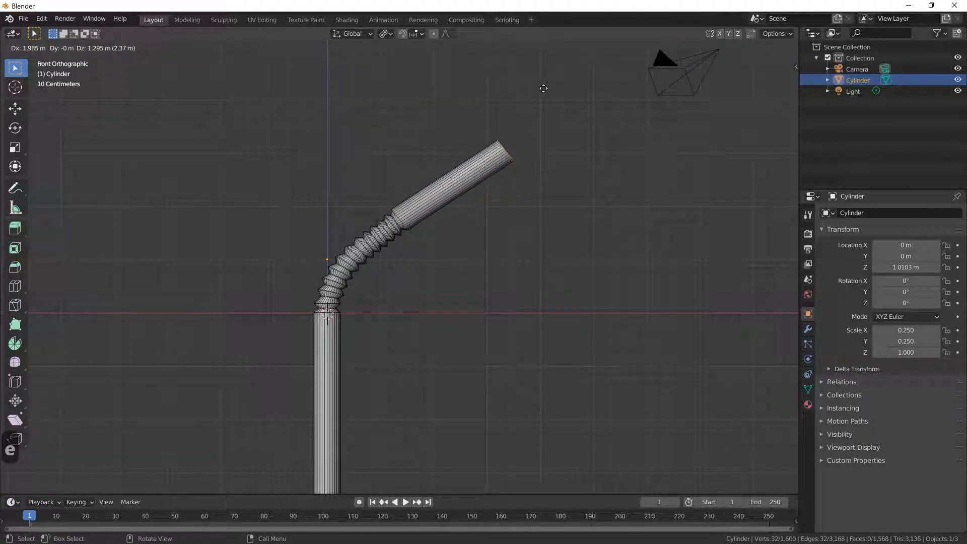
click(544, 88)
scroll(489, 216, down, 2)
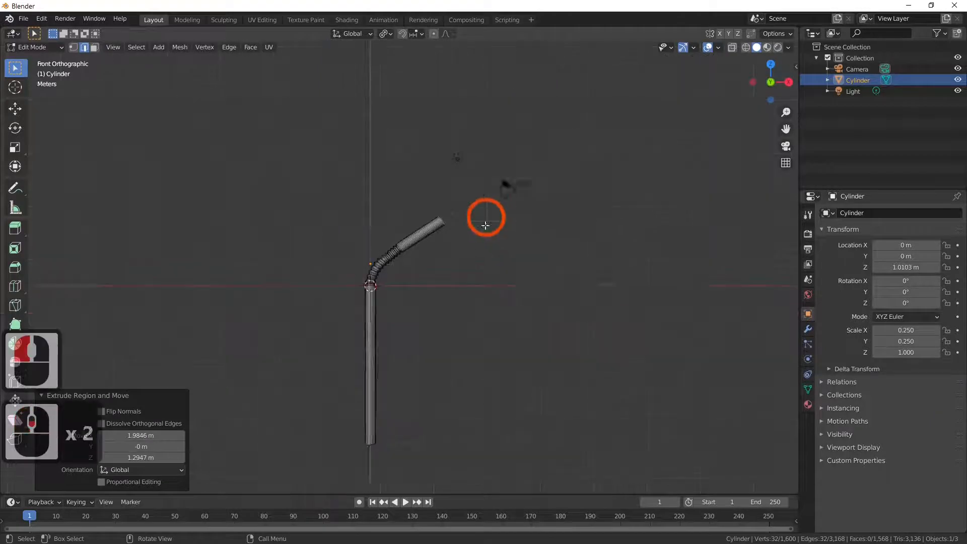
Add an edge loop to the upper straight section and slide it close to the open end
middle_drag(489, 216, 349, 291)
scroll(443, 316, up, 5)
key(Tab)
key(Tab)
click(491, 166)
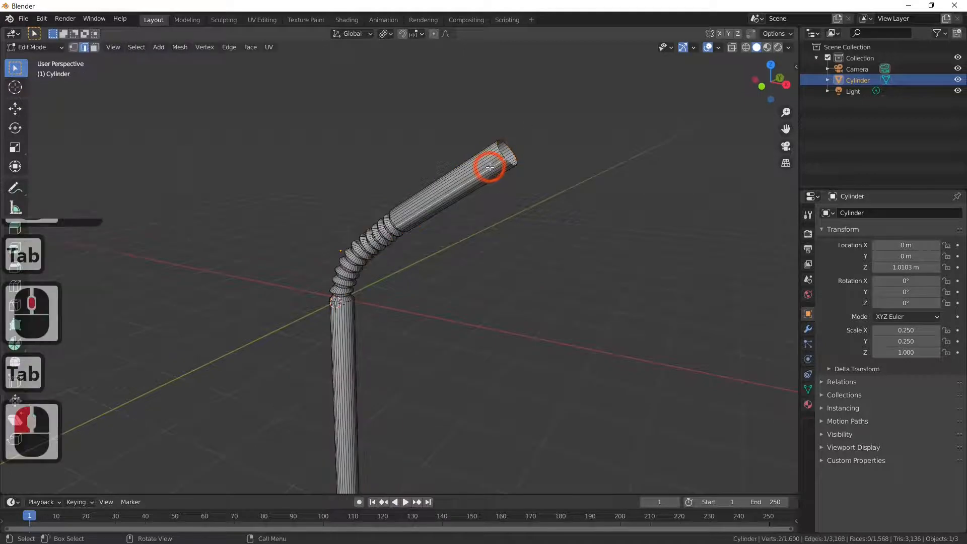
key(ctrl+r)
click(527, 140)
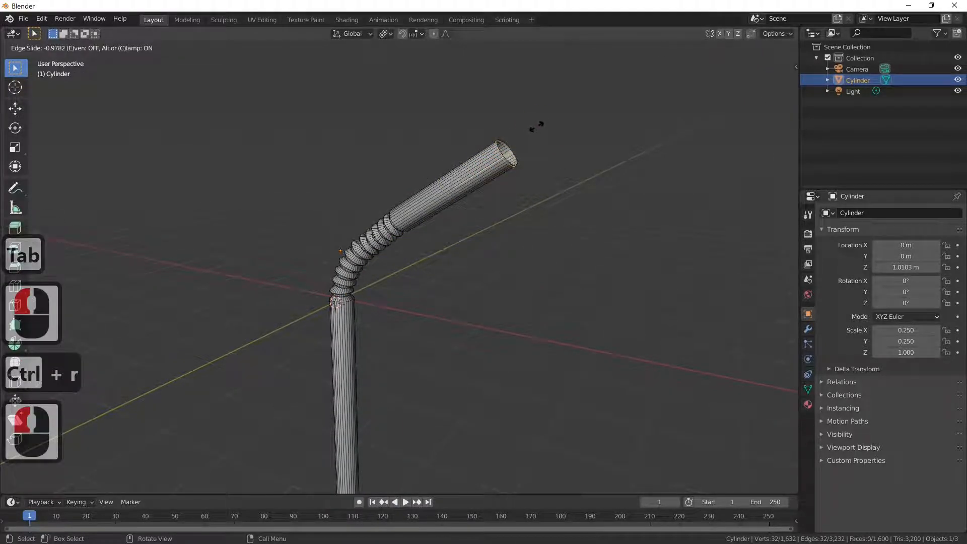
click(535, 124)
Add an edge loop close to the bottom end of the lower straight section and return to Object Mode
middle_drag(438, 352, 443, 138)
shift+middle_drag(361, 320, 367, 335)
click(368, 332)
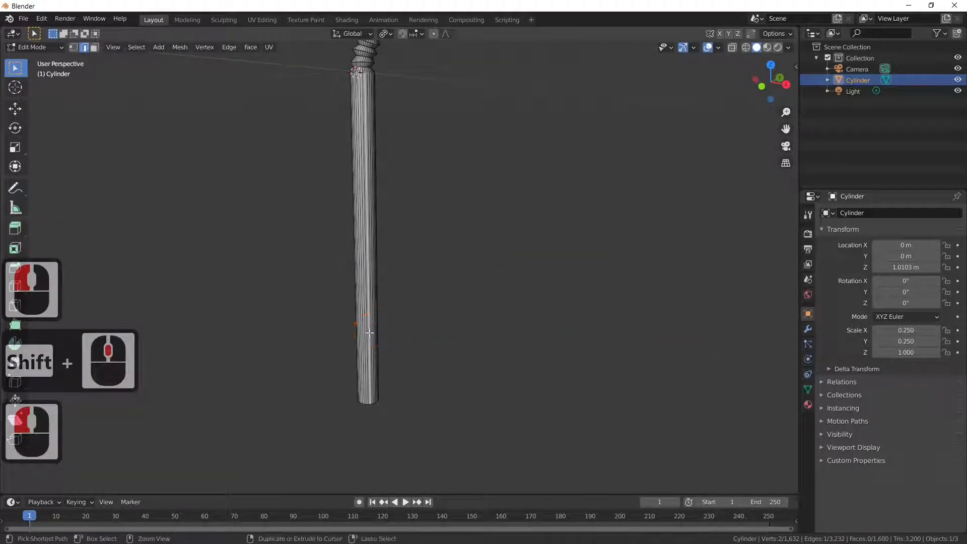
key(ctrl+r)
click(369, 333)
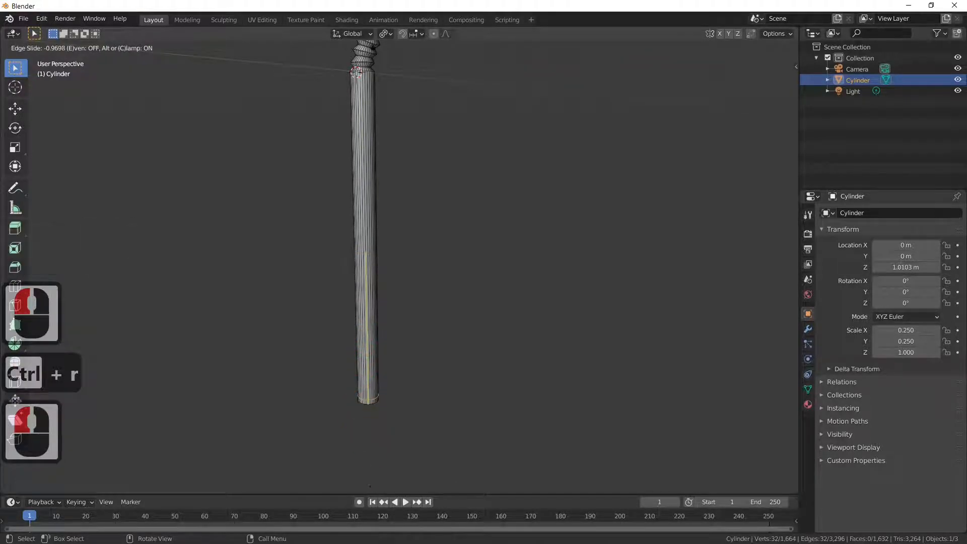
click(369, 403)
key(Tab)
middle_drag(518, 198, 438, 162)
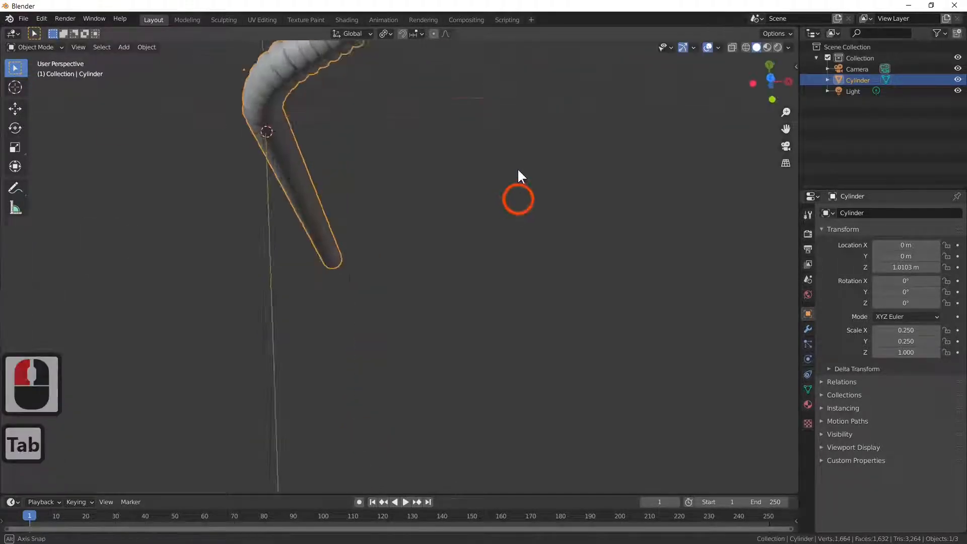
scroll(477, 163, down, 4)
scroll(437, 162, up, 1)
scroll(436, 162, down, 3)
scroll(432, 147, down, 3)
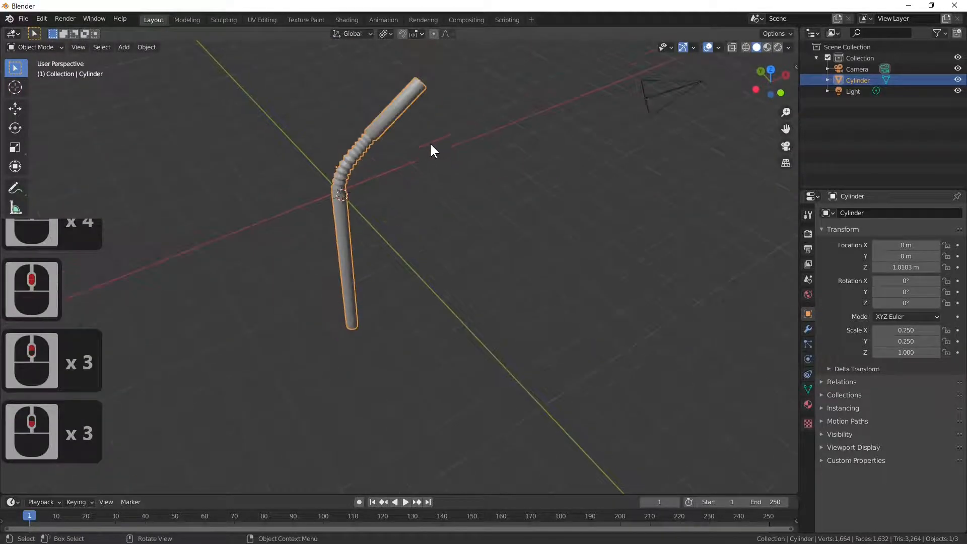
click(121, 46)
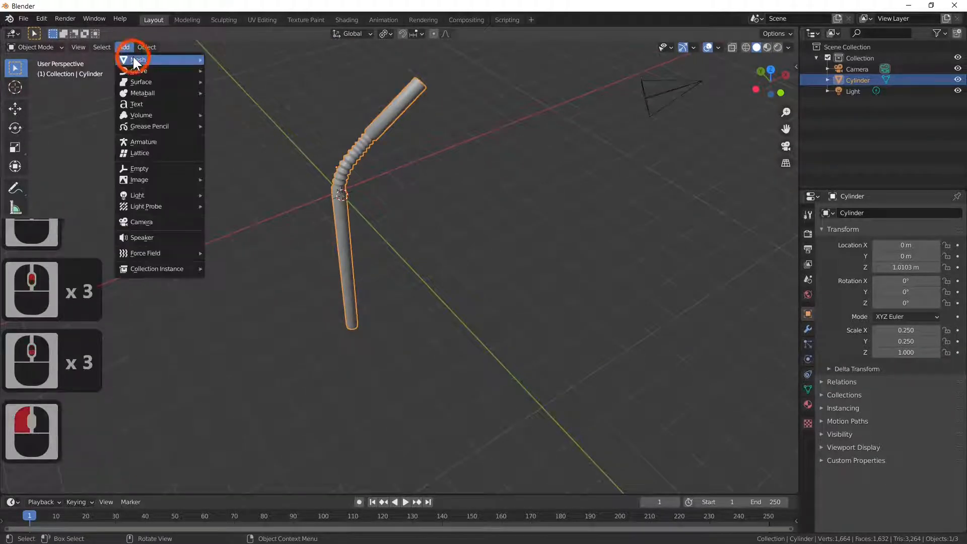
mouse_move(134, 59)
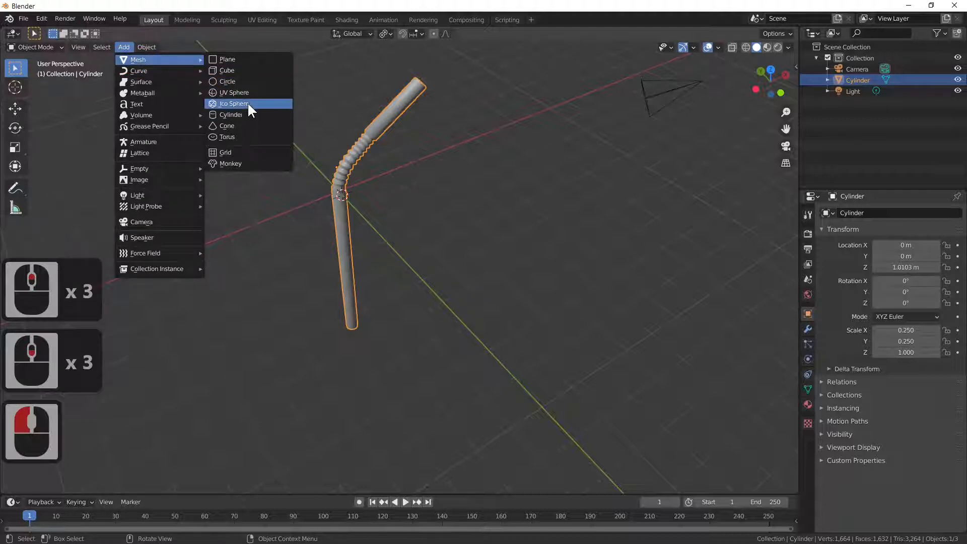
click(244, 81)
middle_drag(523, 297, 559, 333)
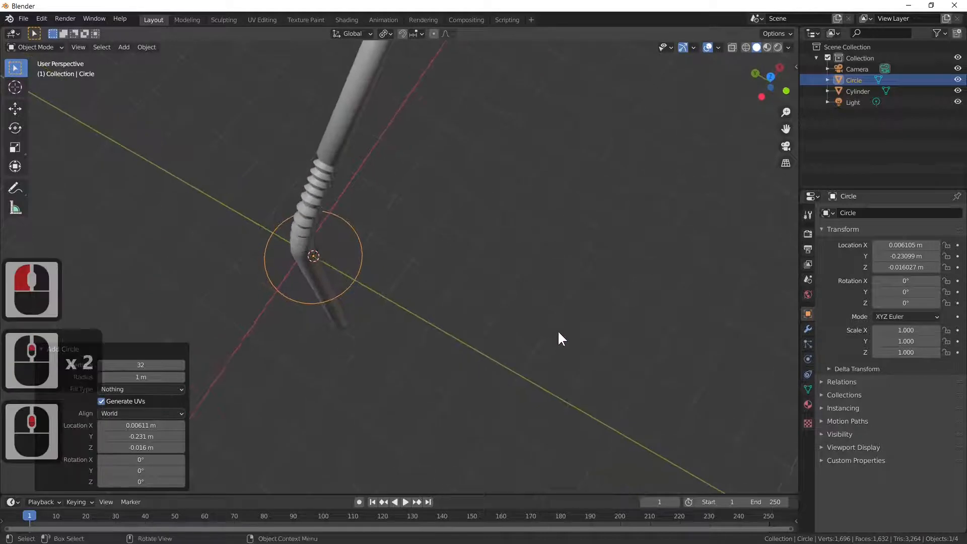
click(352, 290)
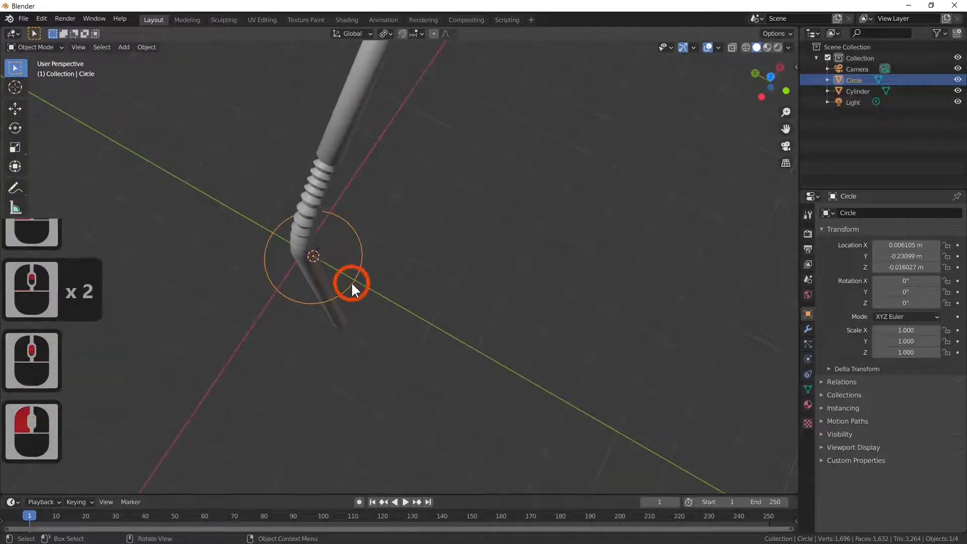
key(x)
click(352, 283)
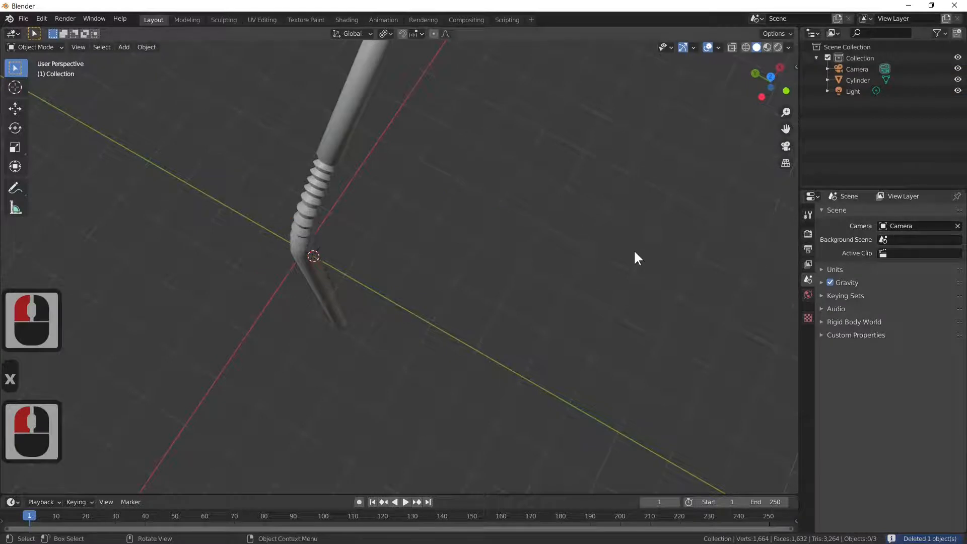
Set the 3D cursor's location to 0 m on the X, Y and Z axes
key(n)
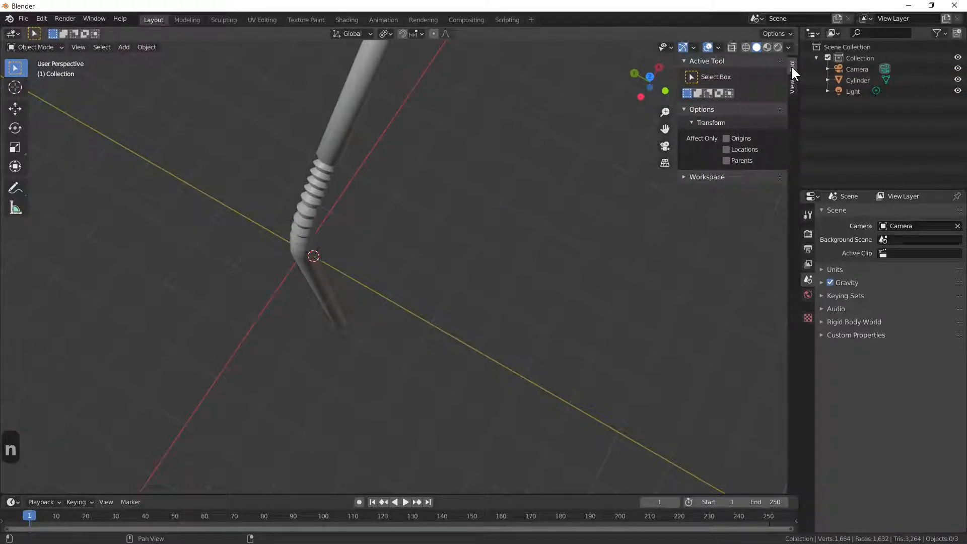
click(790, 83)
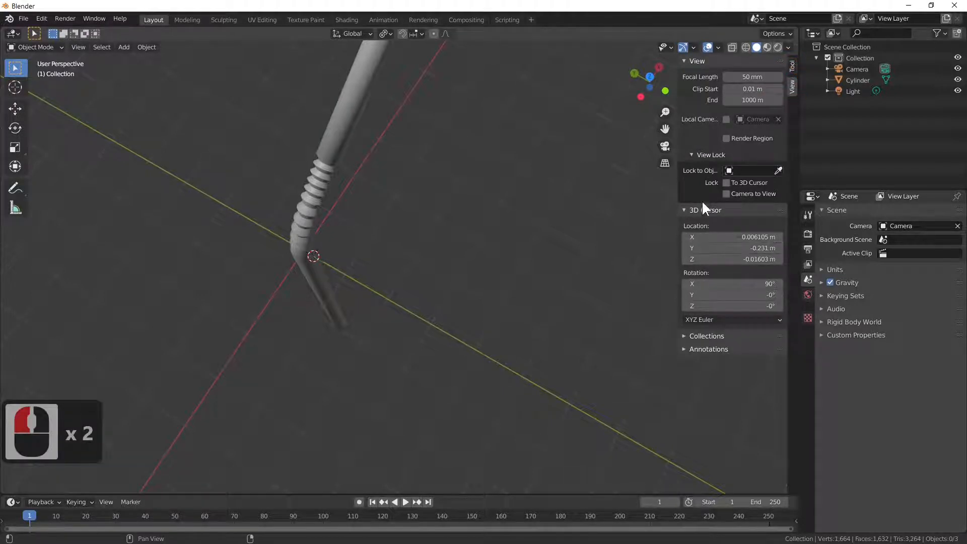
click(748, 240)
text(0)
key(Return)
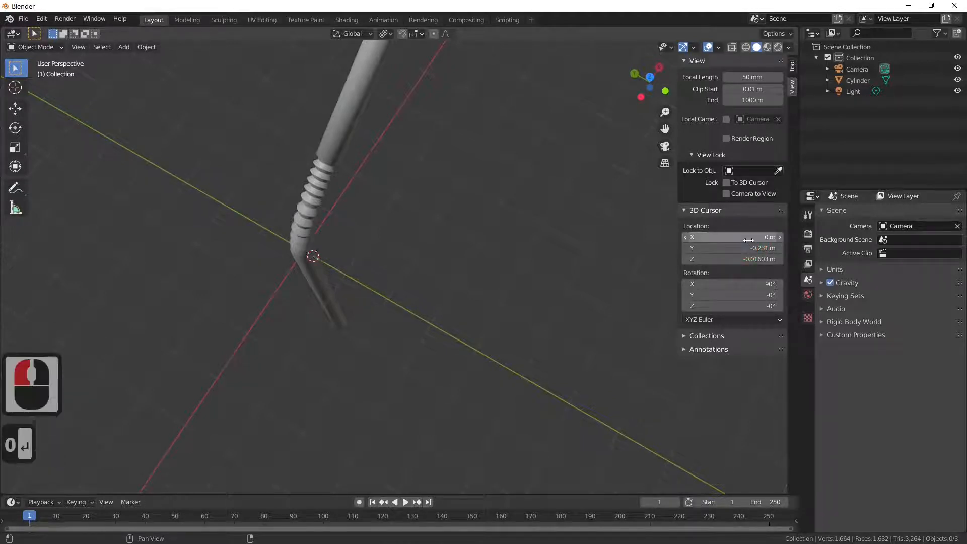
click(748, 249)
text(0)
key(Return)
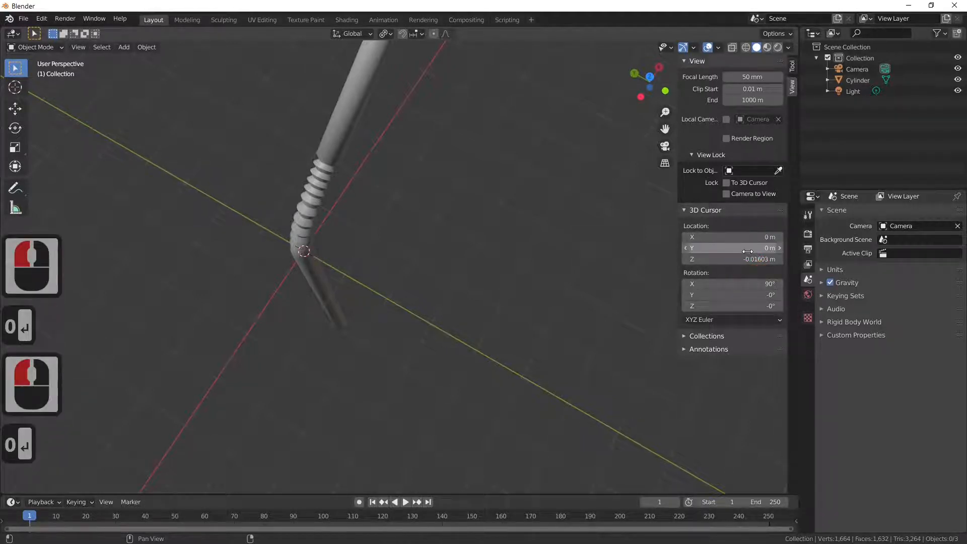
click(747, 258)
text(0)
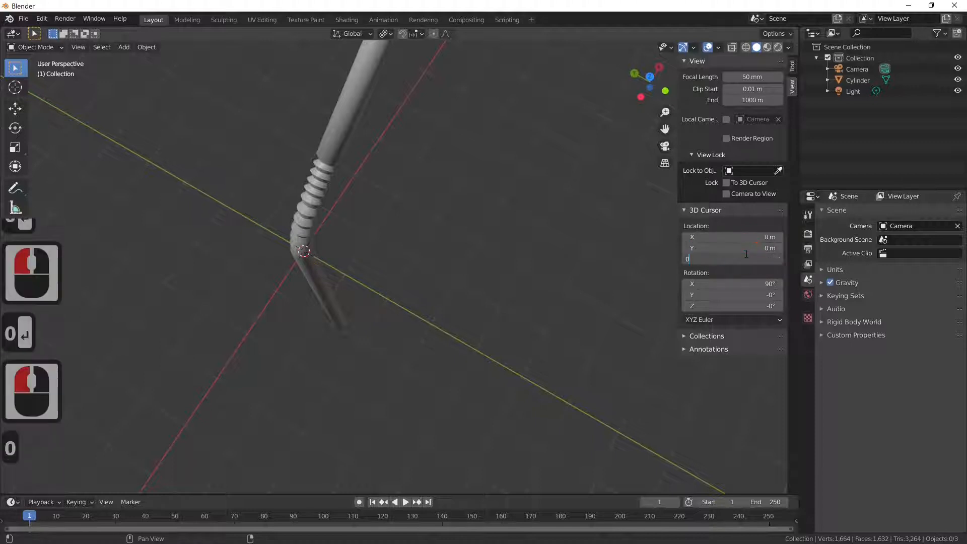
key(Return)
Add a 32-vertex mesh circle at the world origin and scale it to about 0.264 around the straw
middle_drag(400, 325, 429, 293)
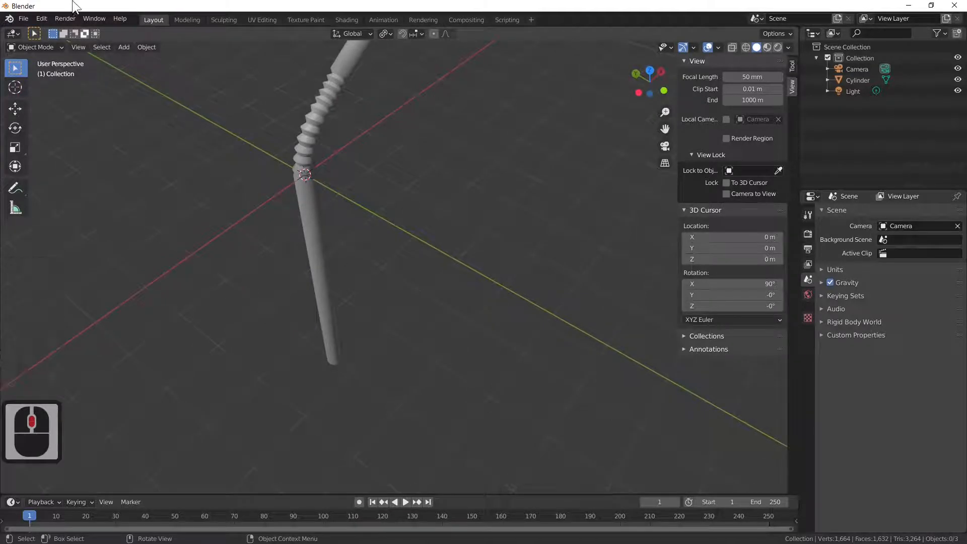
click(121, 47)
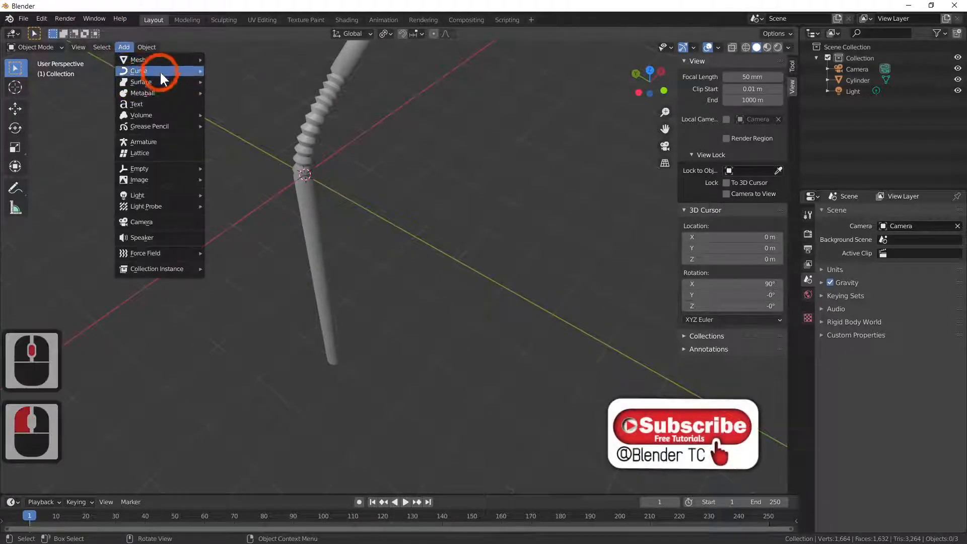
mouse_move(163, 58)
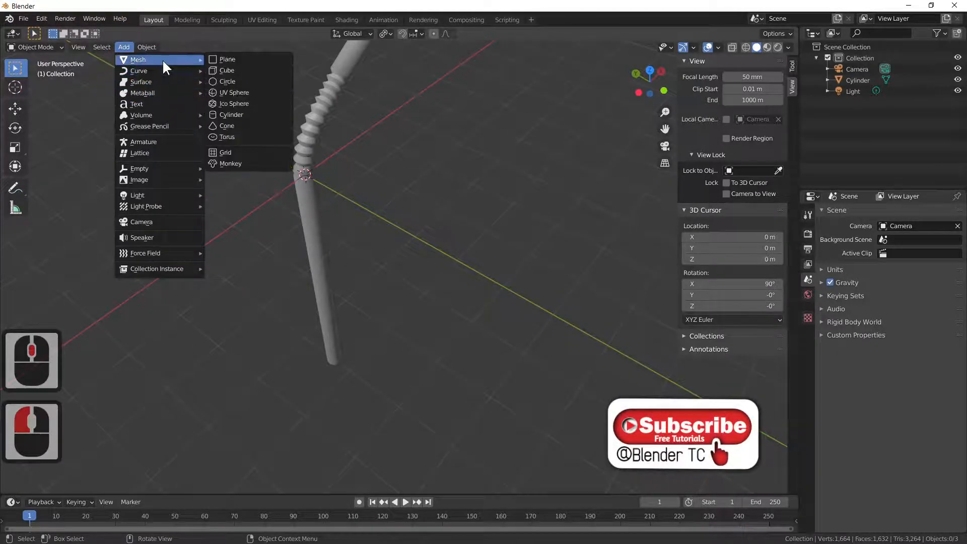
click(249, 82)
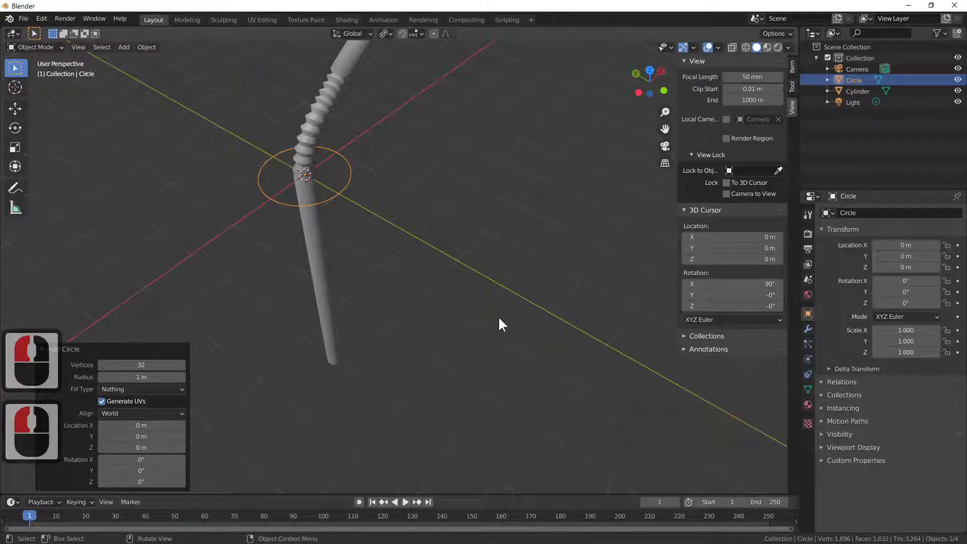
key(s)
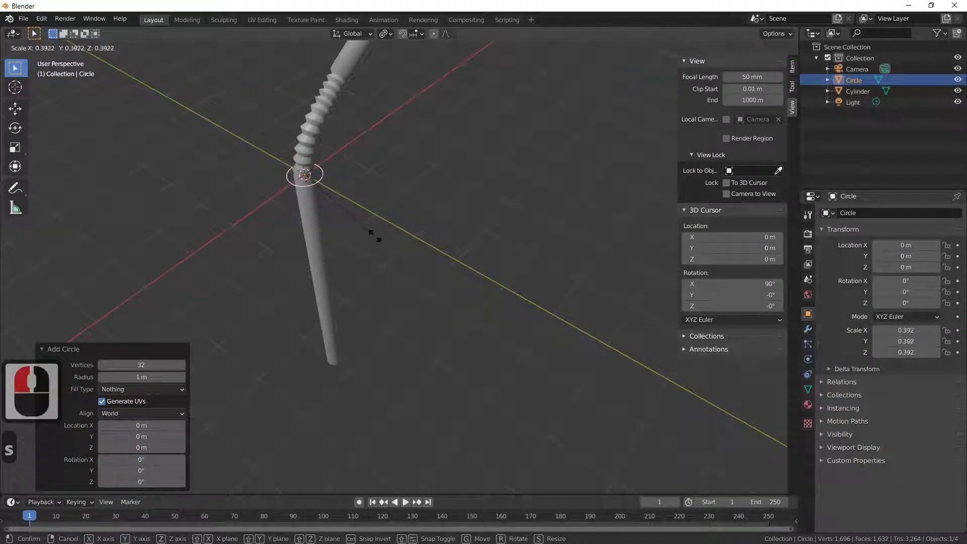
click(346, 221)
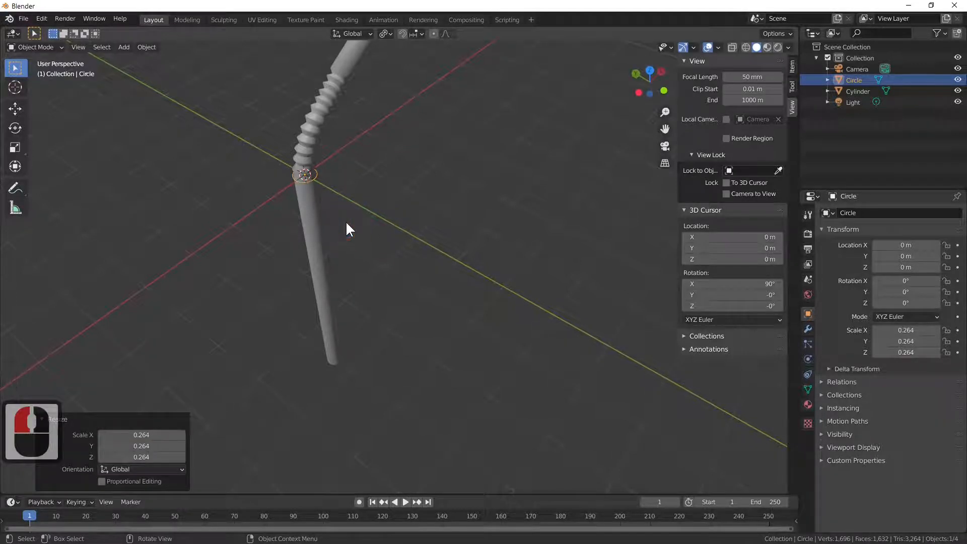
In Edit Mode, extrude the circle's edge outward twice, scaling by about 1.48 and then about 9.62 to form a wide disc
key(Tab)
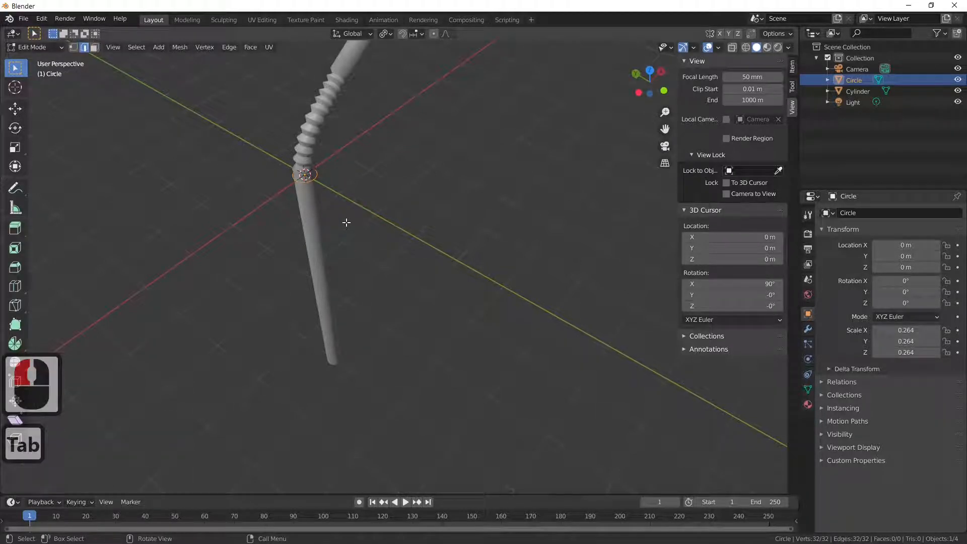
key(e)
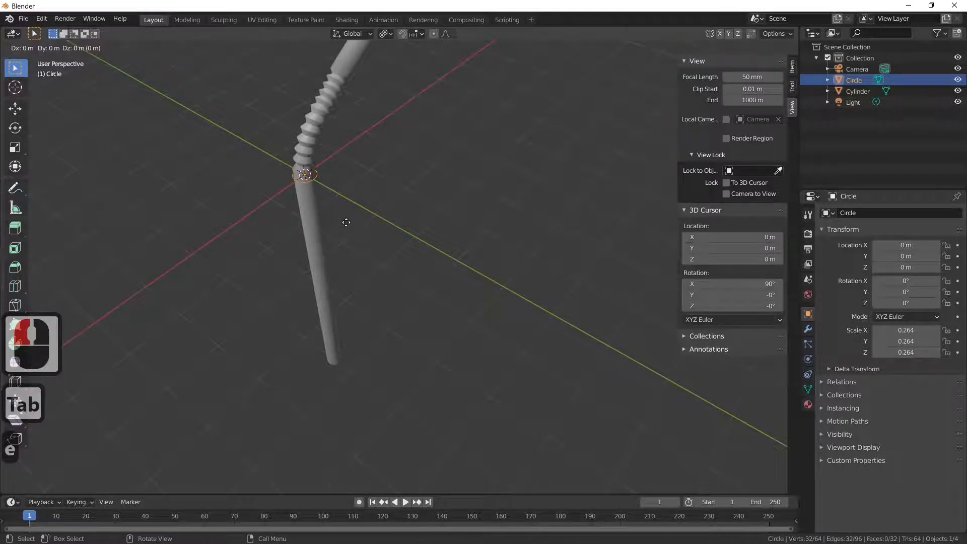
key(s)
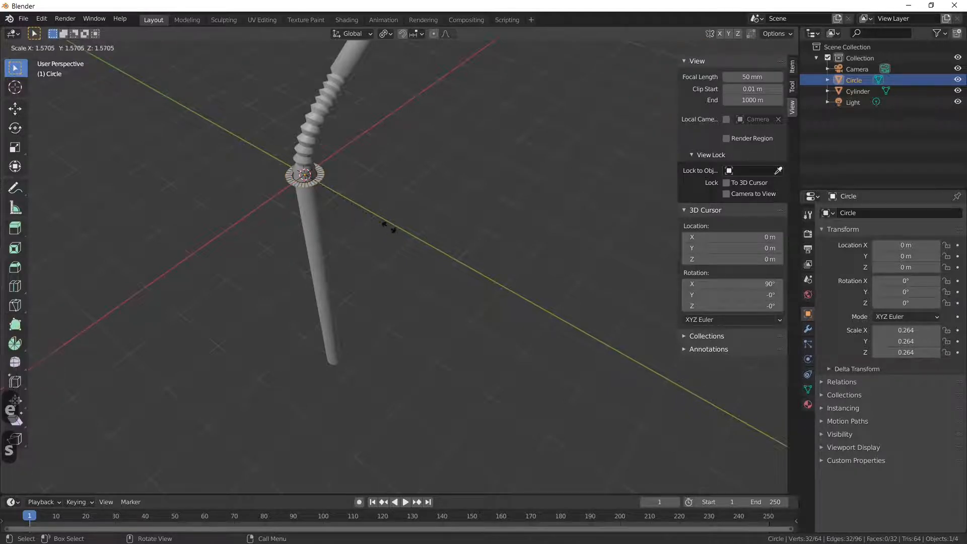
click(383, 227)
key(e)
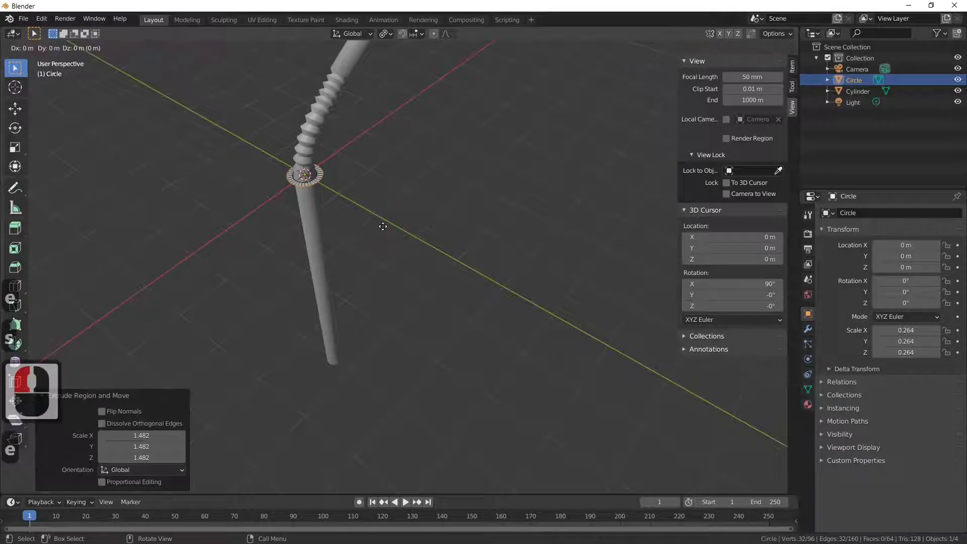
key(s)
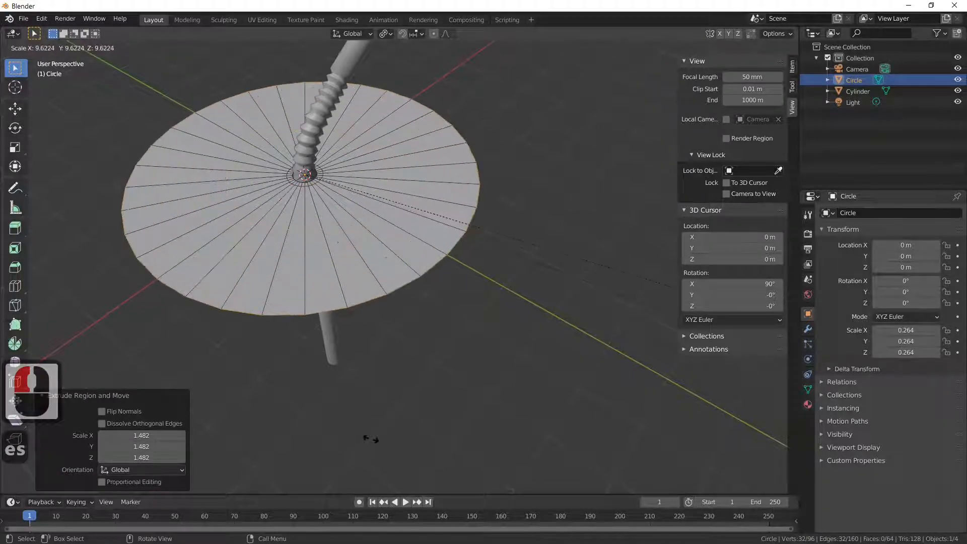
click(372, 440)
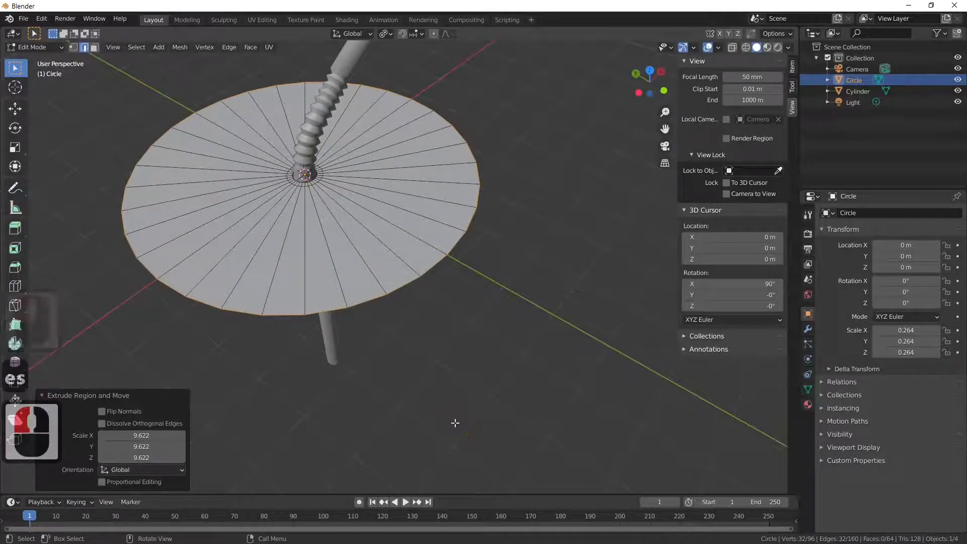
key(e)
key(s)
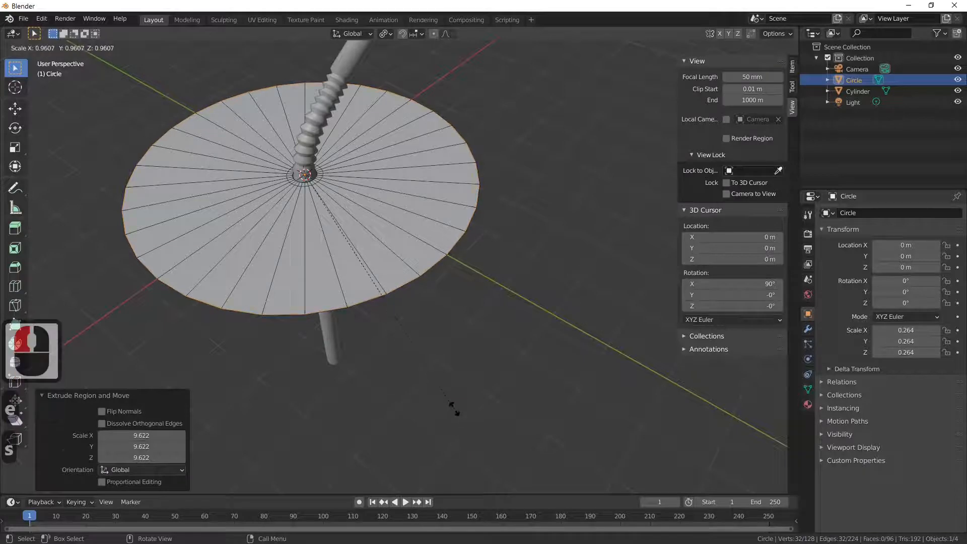
click(455, 397)
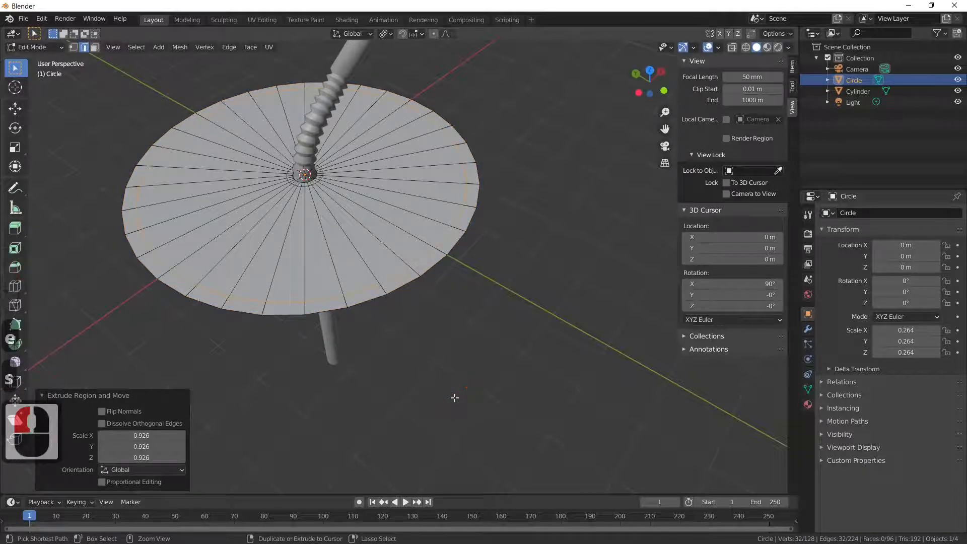
key(ctrl+z)
Extrude the disc's outer edge upward along global Z three times, by about 0.07 m, 0.27 m and 0.035 m
middle_drag(455, 398, 460, 373)
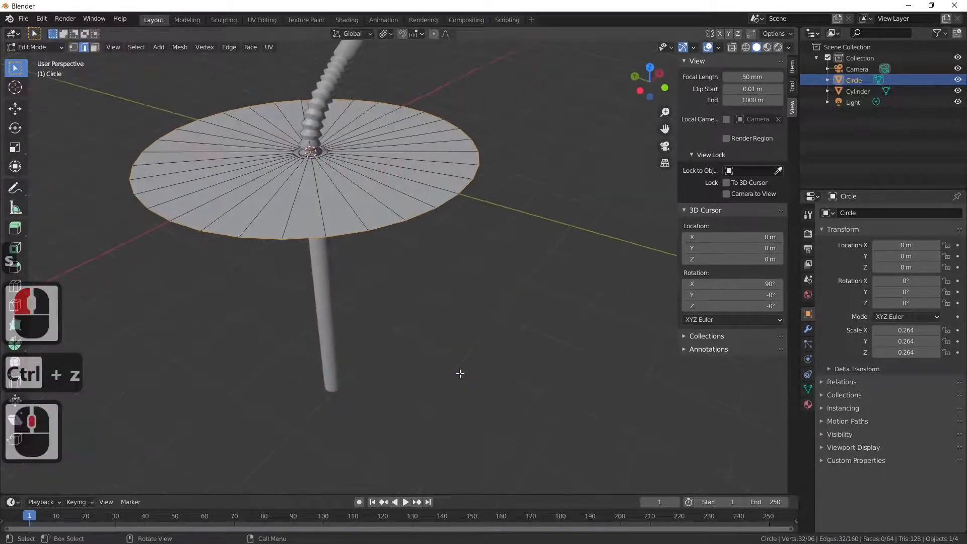
key(e)
key(z)
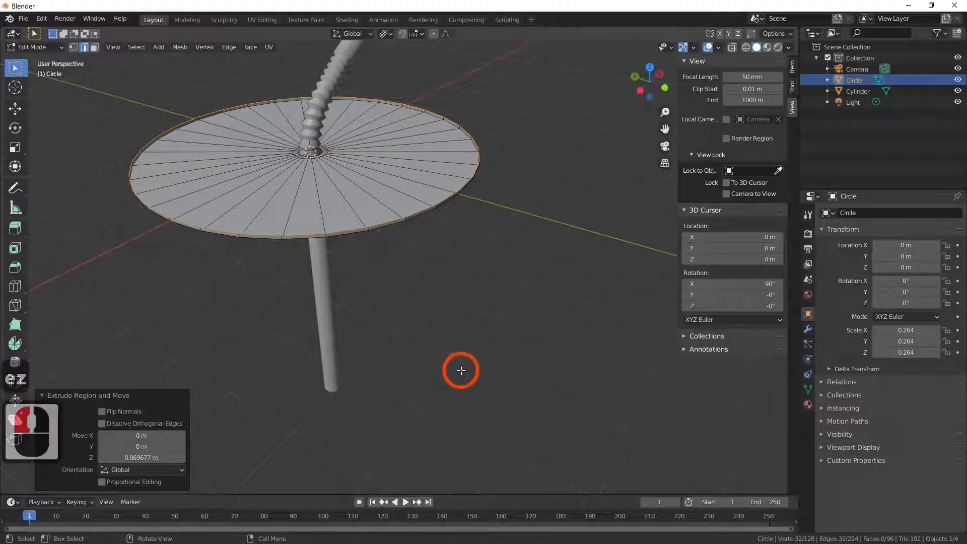
key(e)
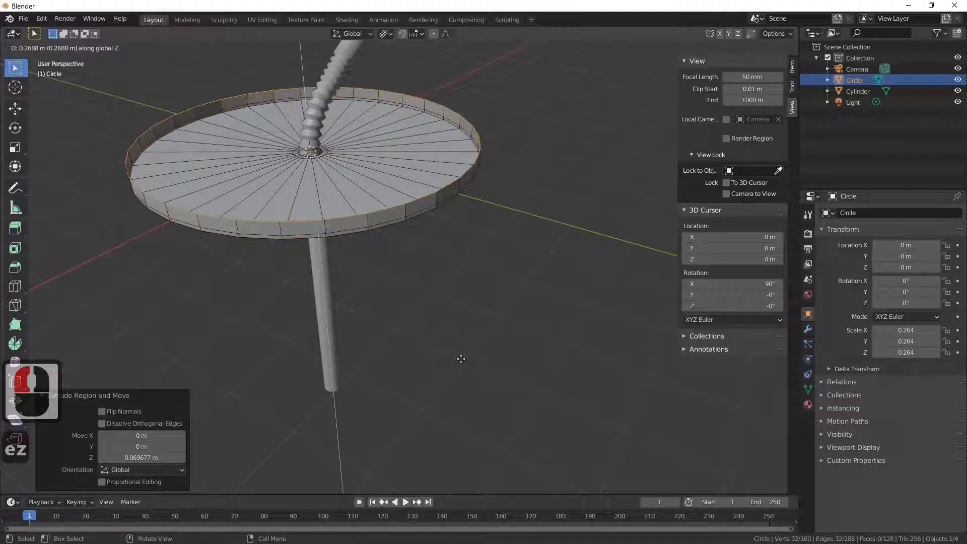
click(460, 358)
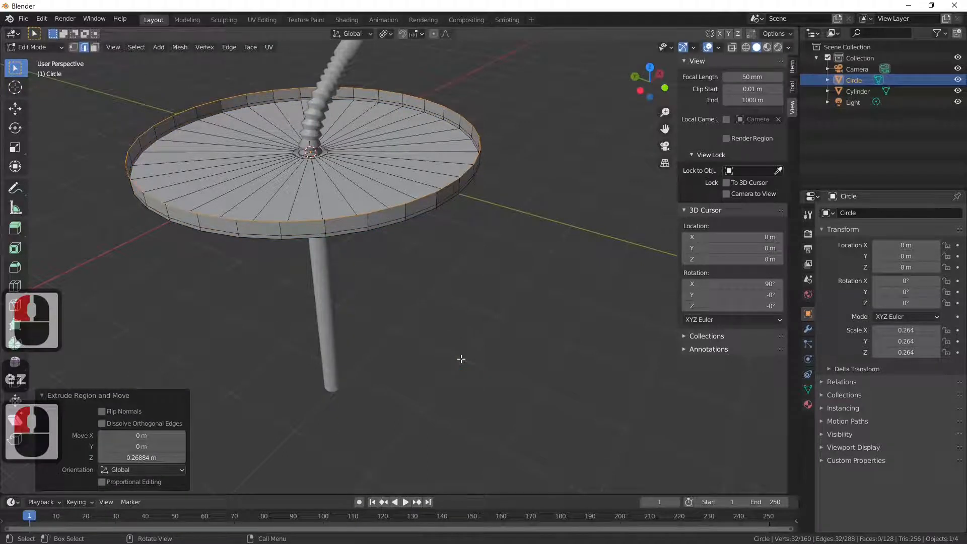
key(e)
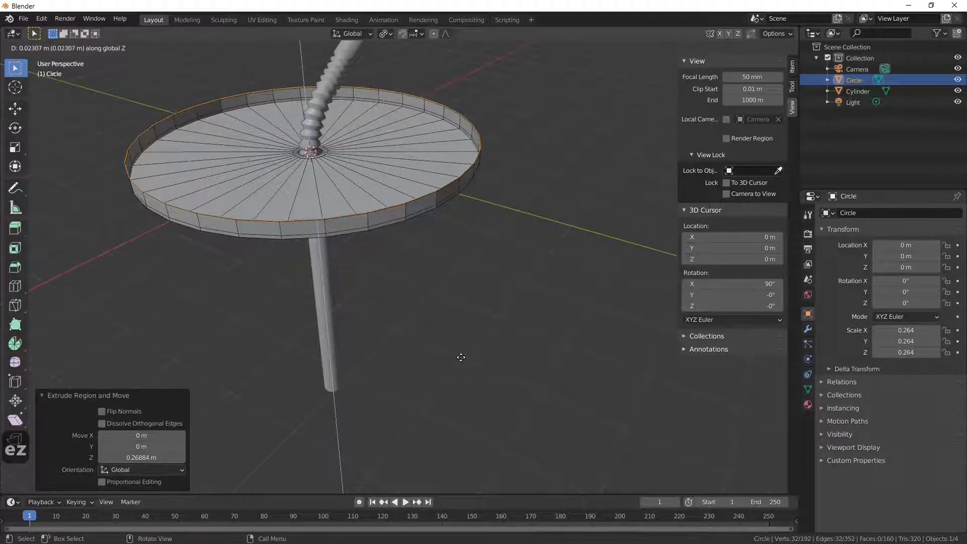
click(461, 357)
Extrude the lid's top rim edge outward twice, scaling by about 1.058 and then about 1.062
middle_drag(459, 360, 396, 271)
scroll(395, 272, up, 2)
scroll(397, 262, down, 3)
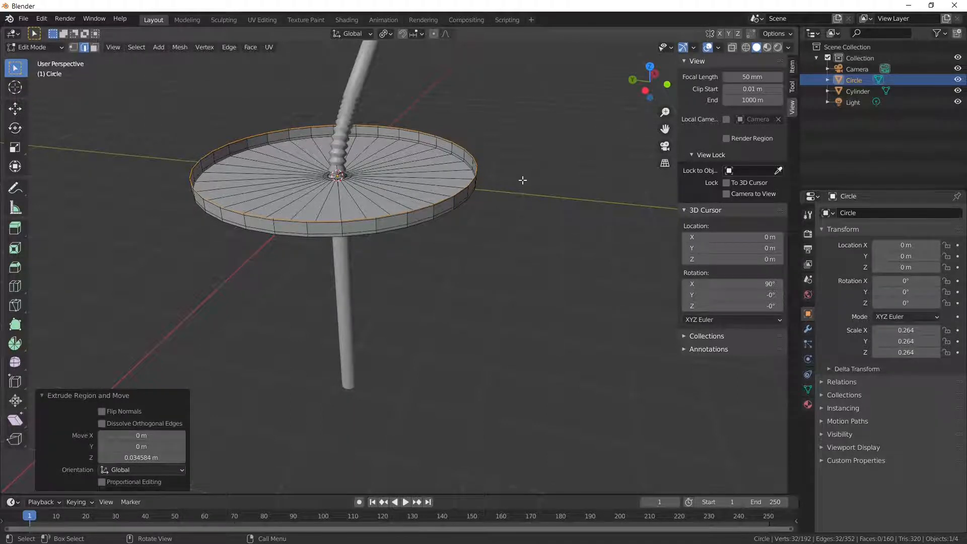
key(e)
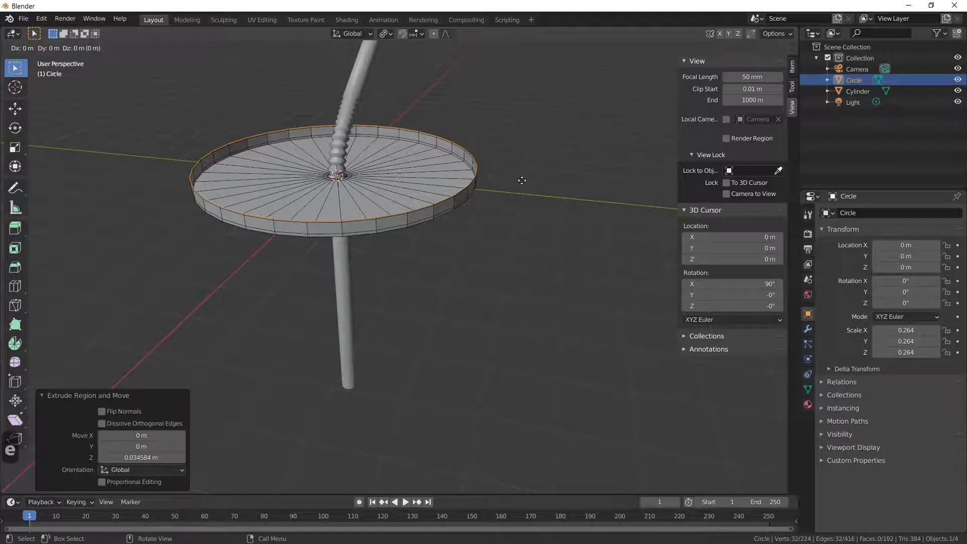
key(s)
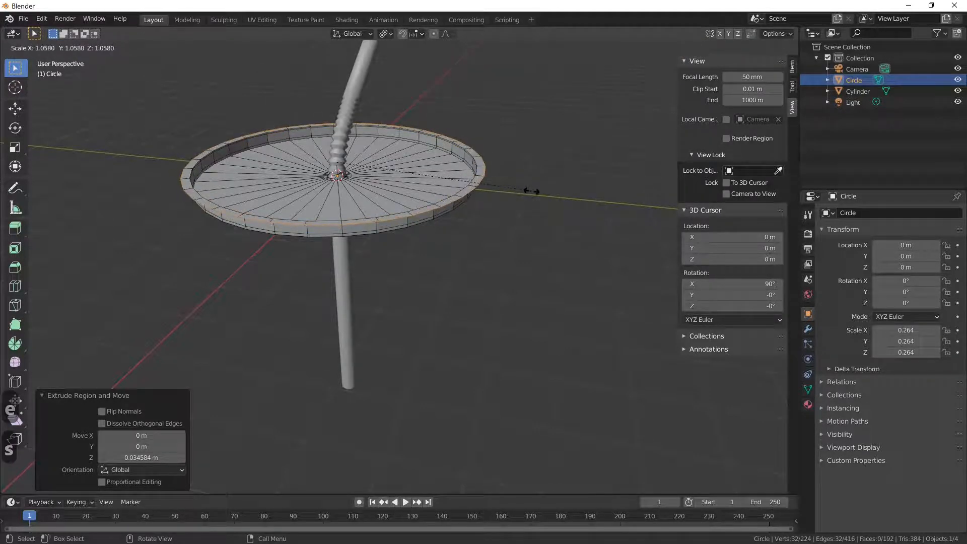
click(531, 191)
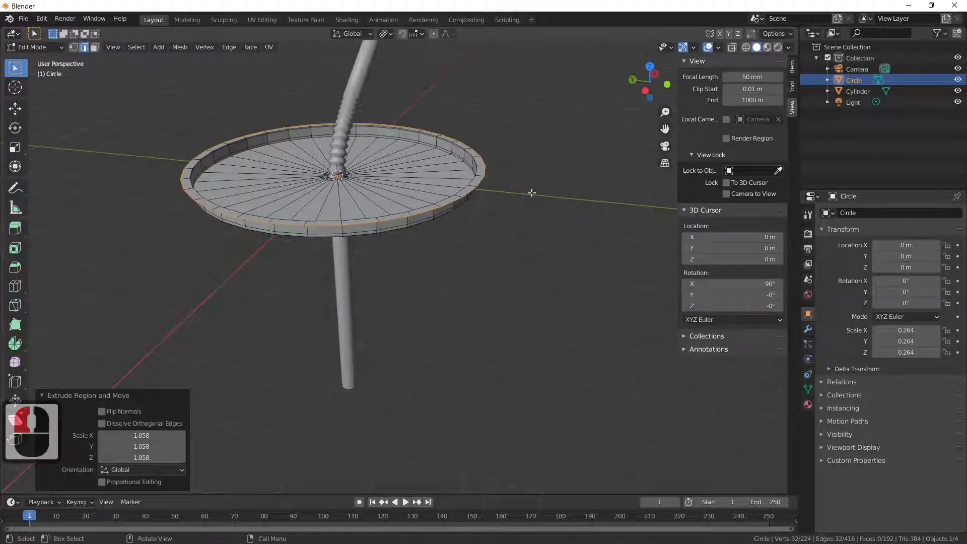
key(e)
key(s)
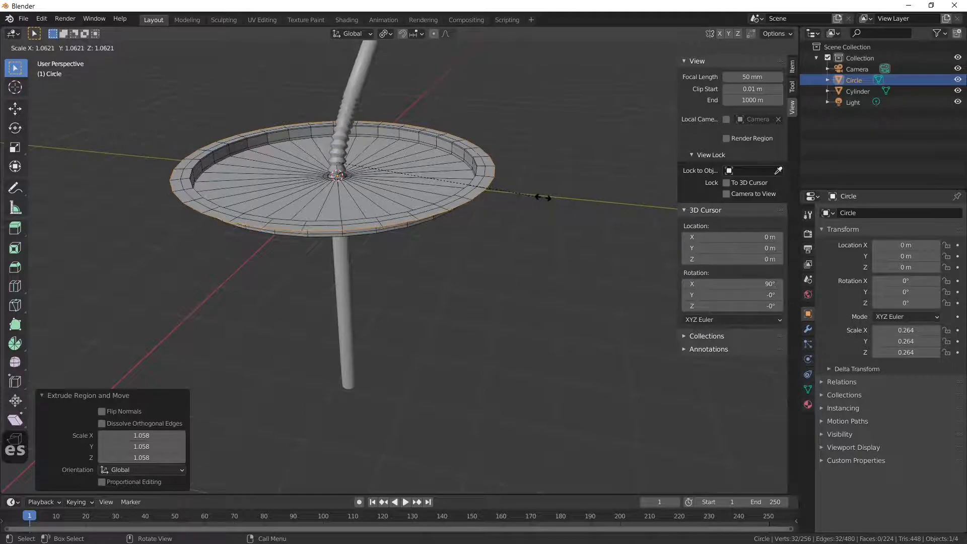
click(542, 197)
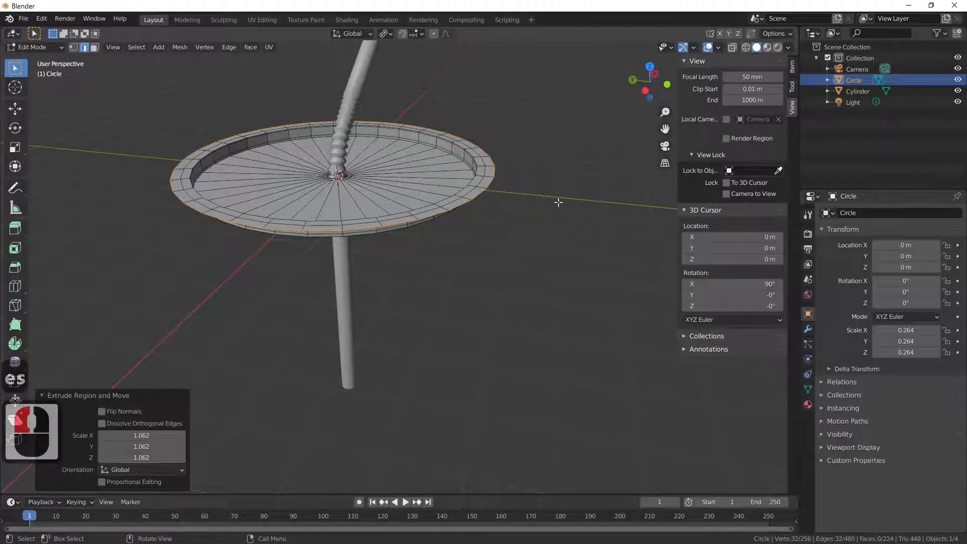
Extrude the lid's outer edge downward along global Z twice, by about 0.28 m and then about 0.16 m
key(e)
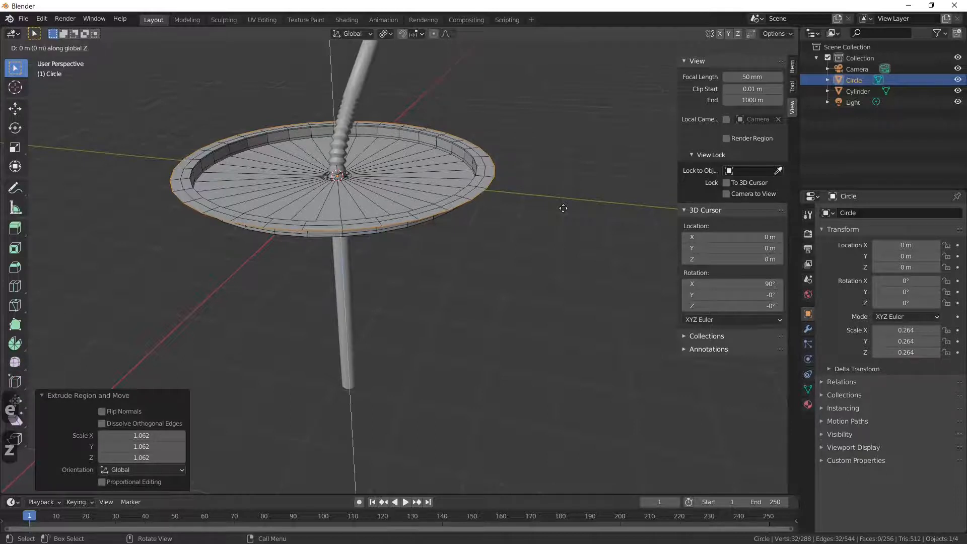
key(z)
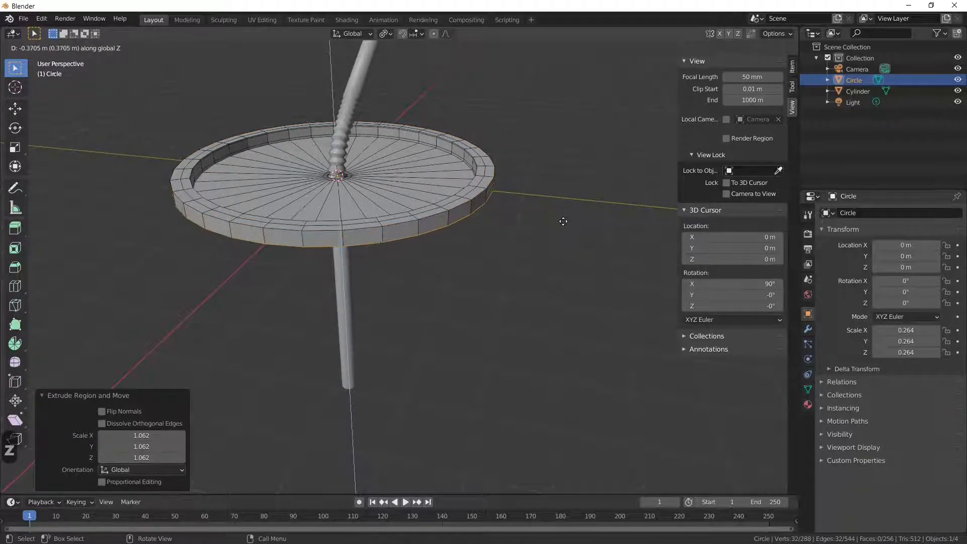
click(563, 220)
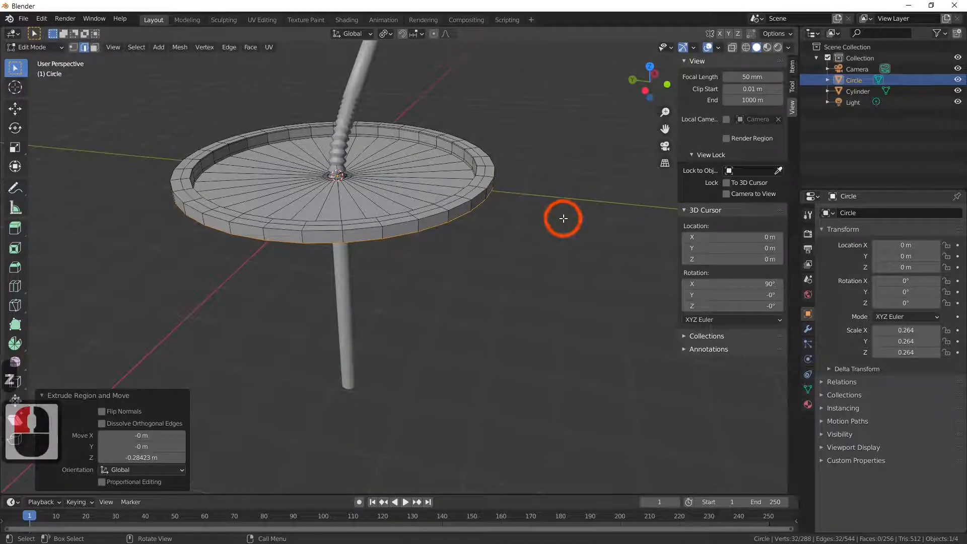
key(e)
key(z)
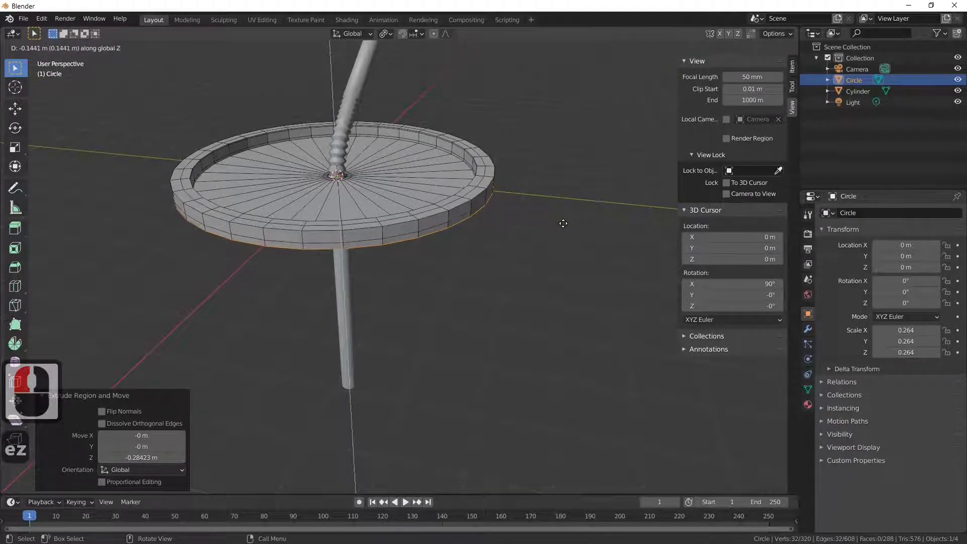
click(565, 222)
Extrude the lid's lower edge inward at about 0.962 scale and move it down about 0.14 m along global Z
middle_drag(484, 287, 507, 214)
key(e)
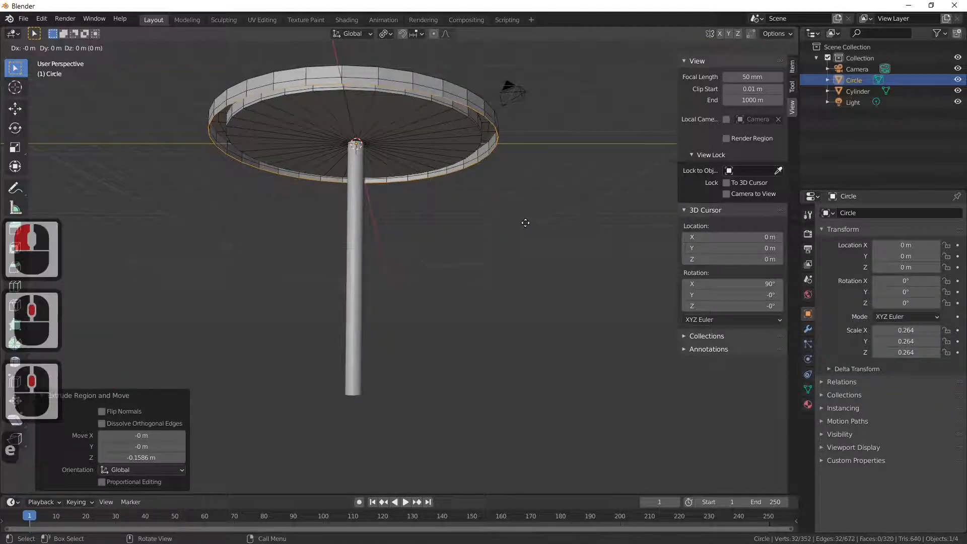
key(s)
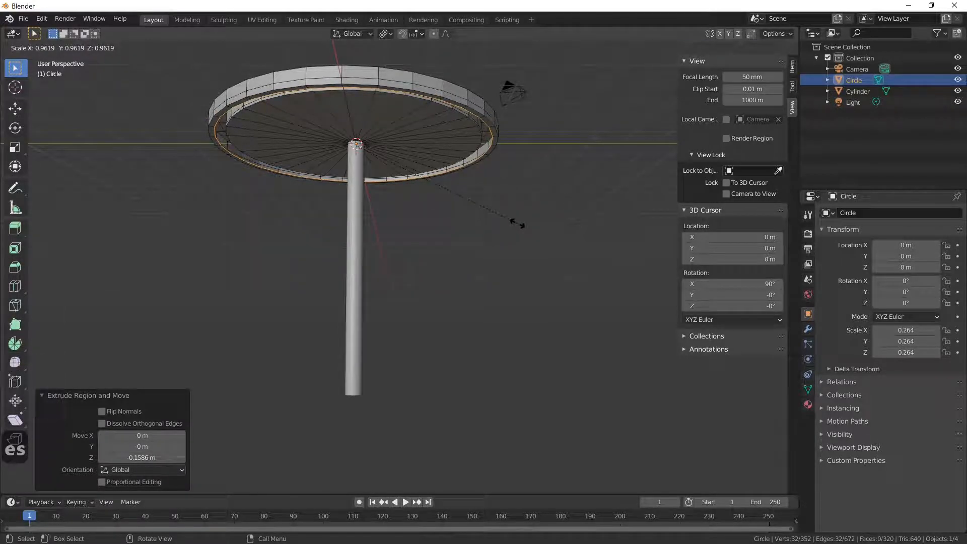
click(518, 223)
key(g)
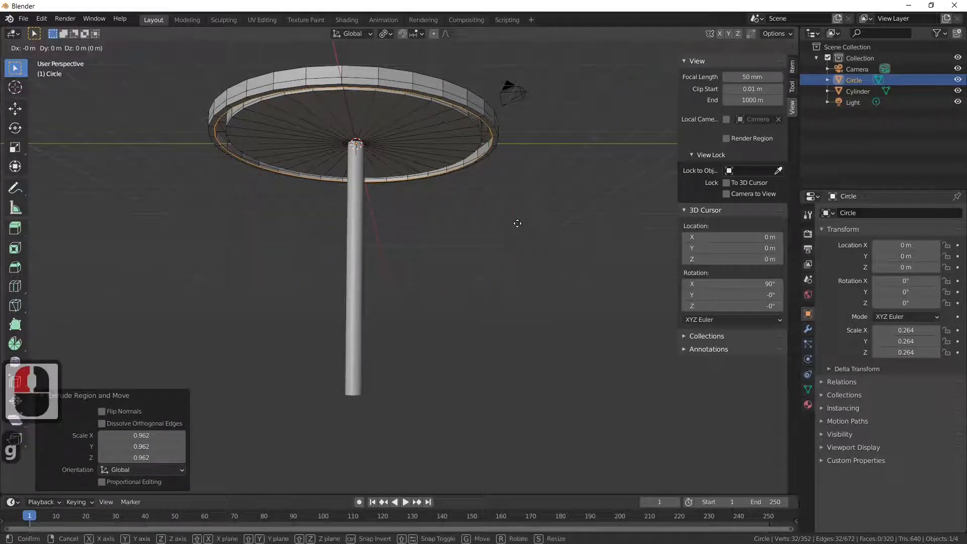
key(z)
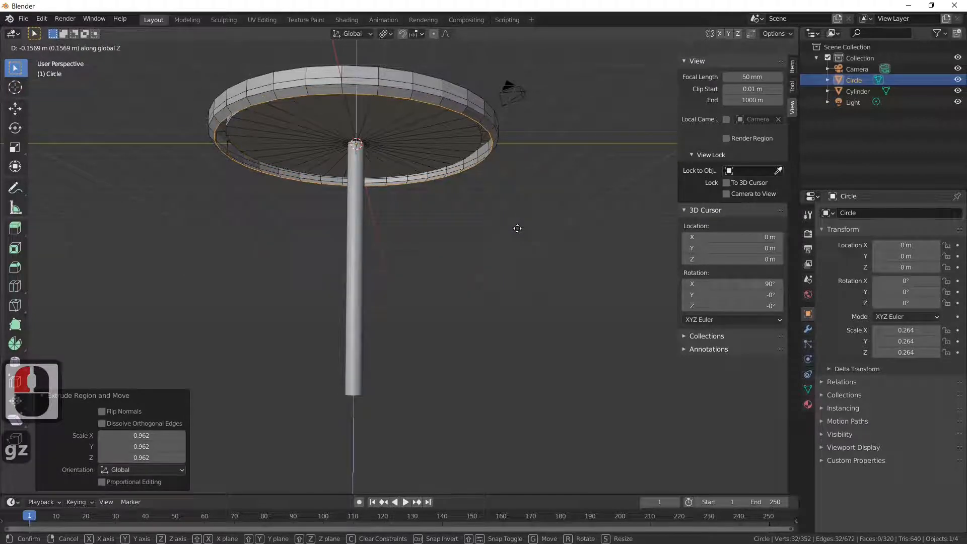
click(517, 228)
Extrude the lid's bottom edge inward at about 0.961 scale, and extrude it up about 0.086 m along global Z
middle_drag(518, 227, 519, 272)
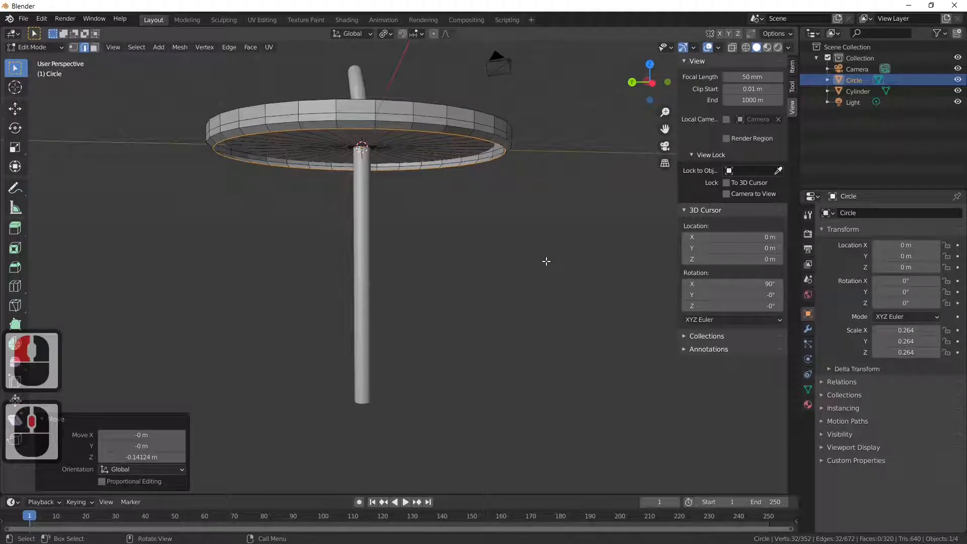
key(e)
key(s)
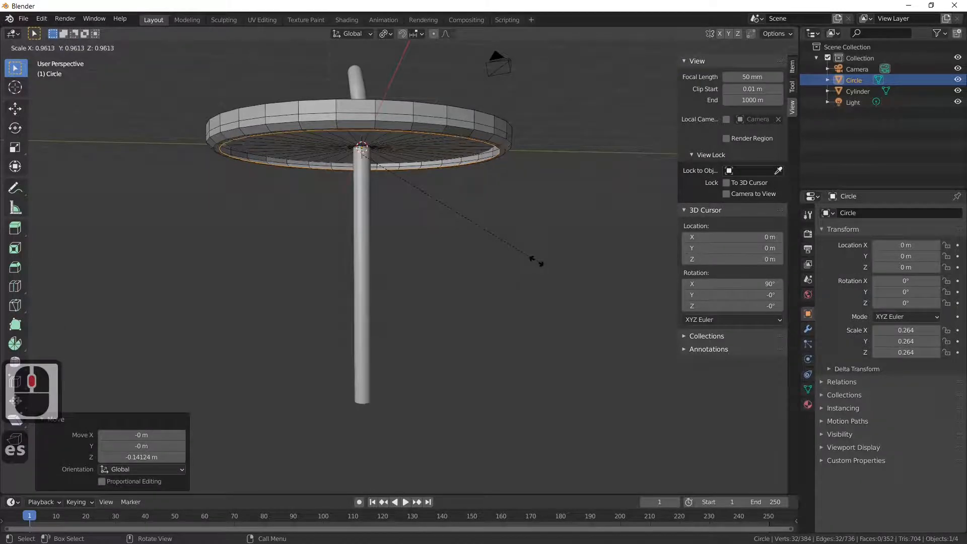
click(536, 261)
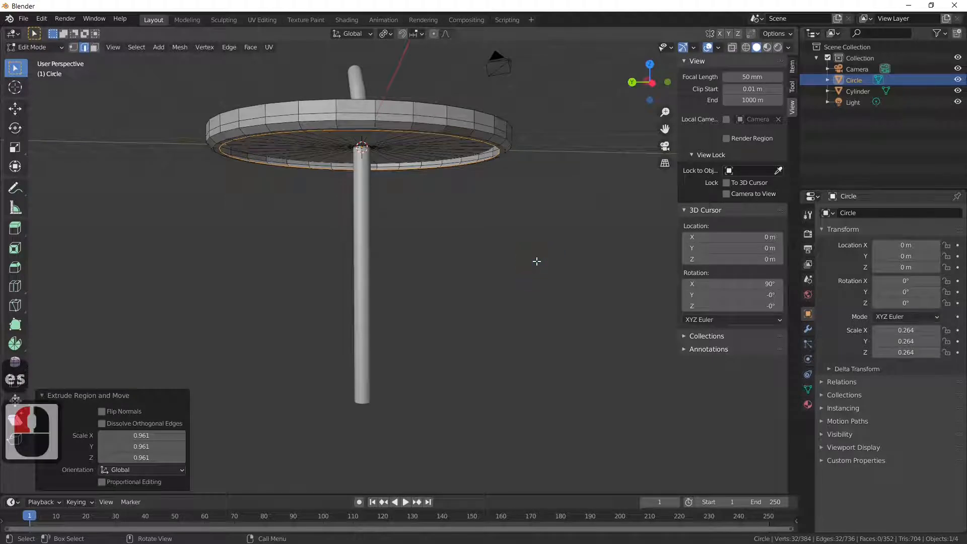
key(e)
key(z)
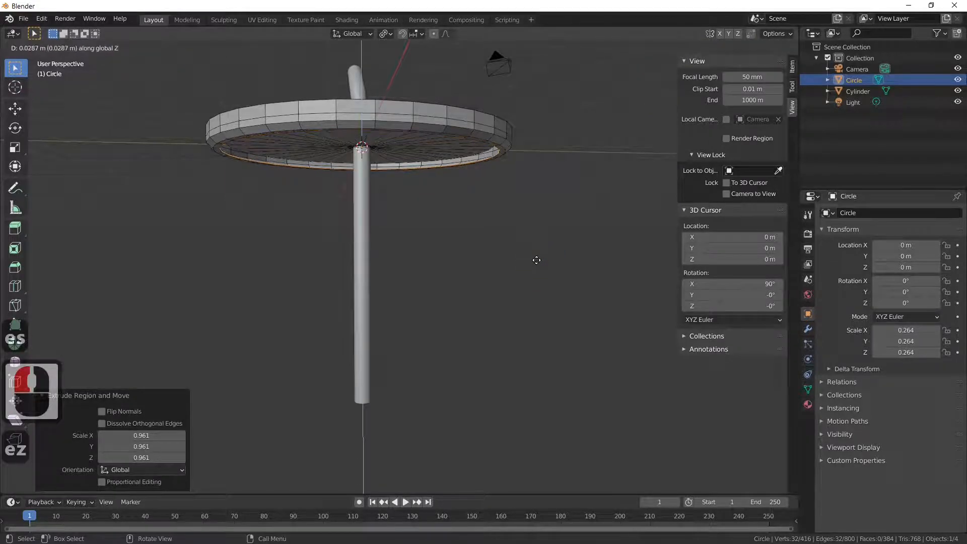
click(536, 257)
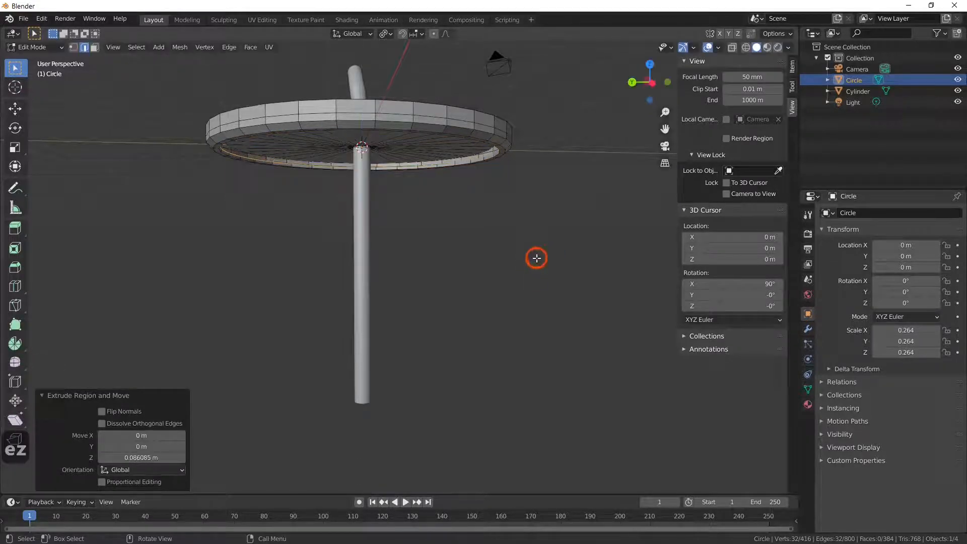
Leave Edit Mode, add a Subdivision Surface modifier to the lid and shade it smooth
middle_drag(536, 257, 502, 279)
key(Tab)
scroll(503, 274, up, 2)
click(637, 268)
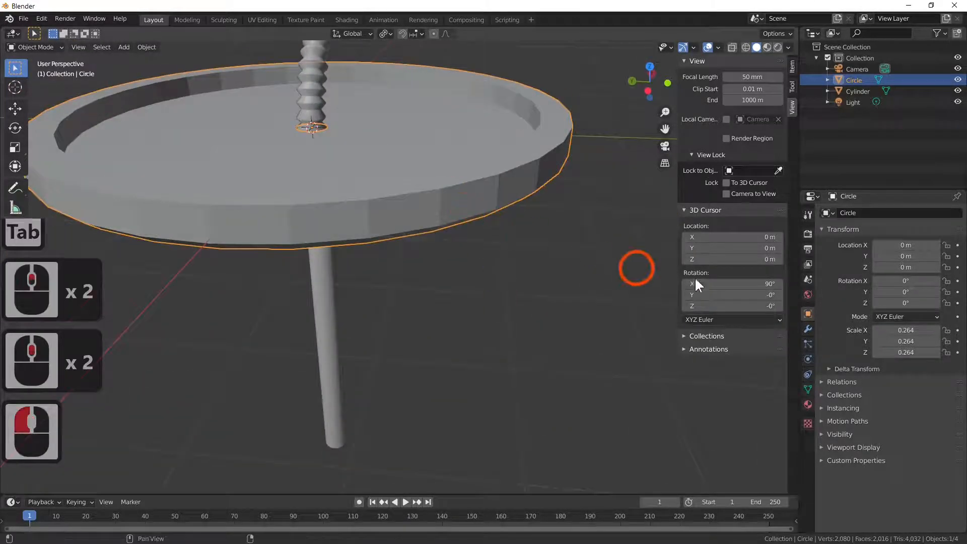
click(808, 328)
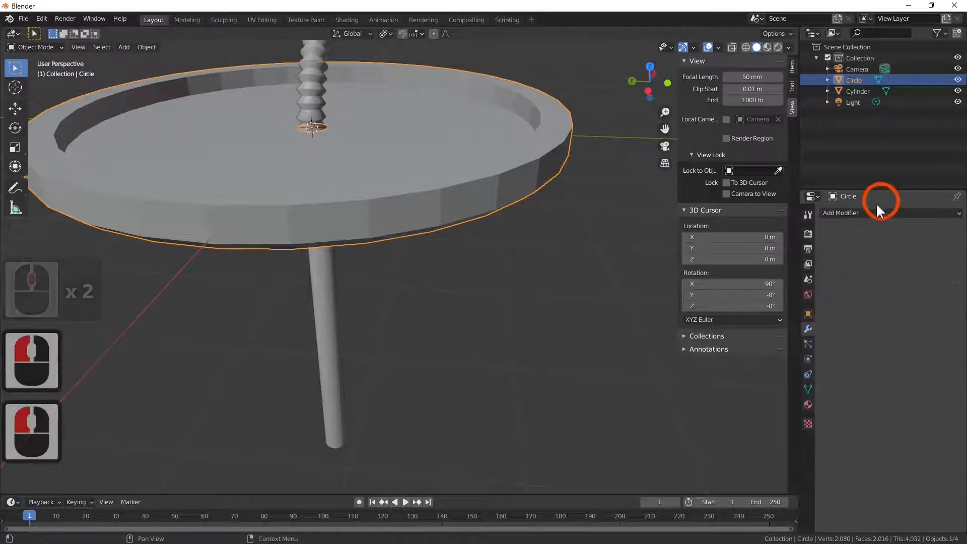
click(863, 211)
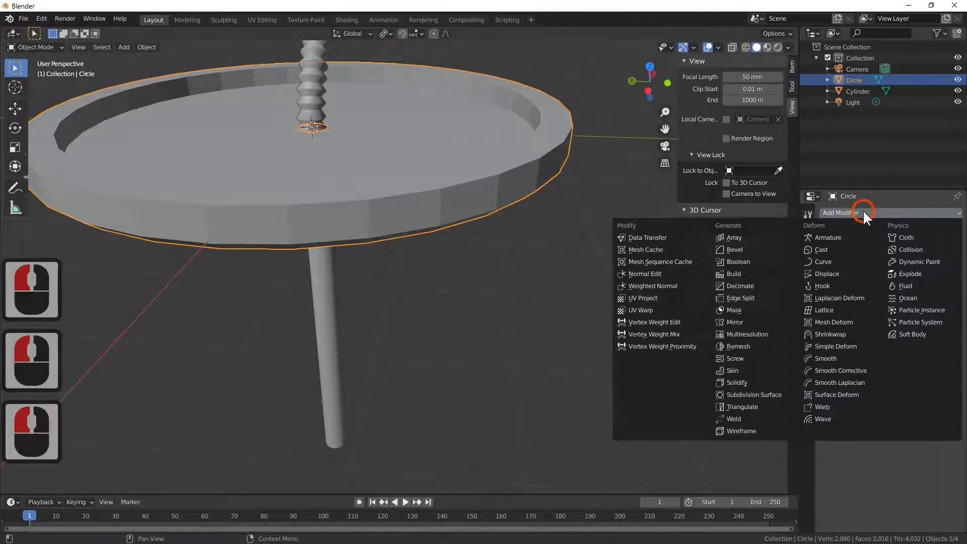
click(771, 395)
right_click(455, 197)
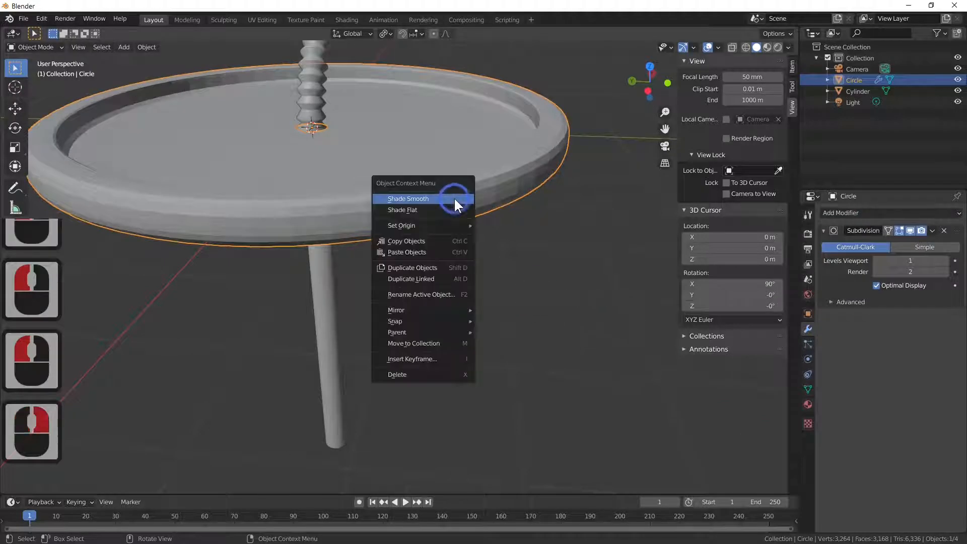
mouse_move(474, 207)
middle_down()
mouse_move(531, 219)
mouse_move(475, 216)
middle_up()
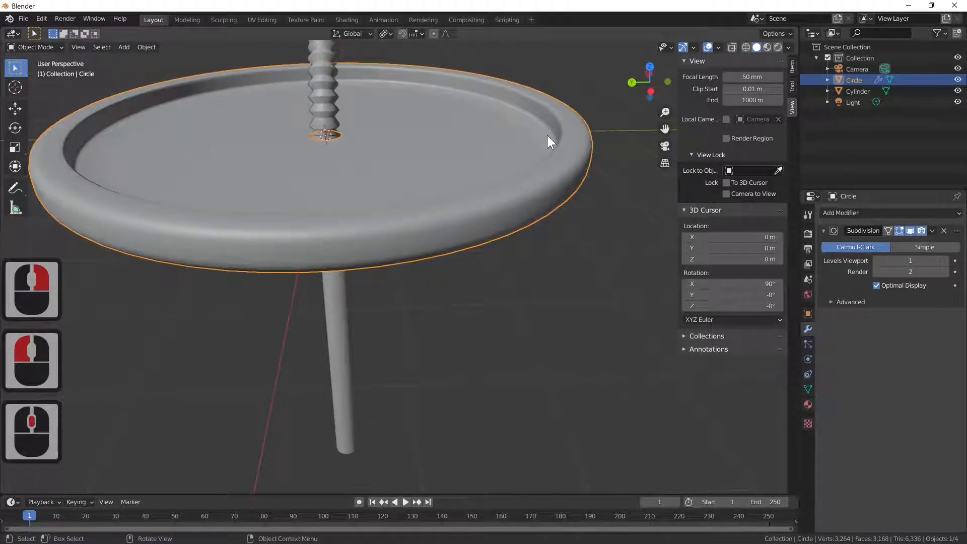
middle_drag(552, 145, 529, 224)
scroll(528, 219, down, 4)
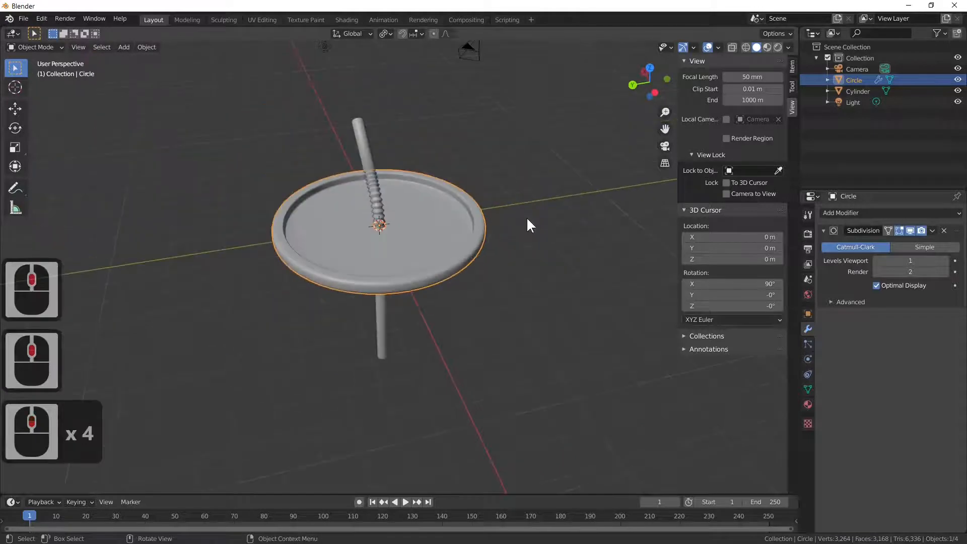
scroll(528, 219, down, 2)
scroll(527, 224, up, 4)
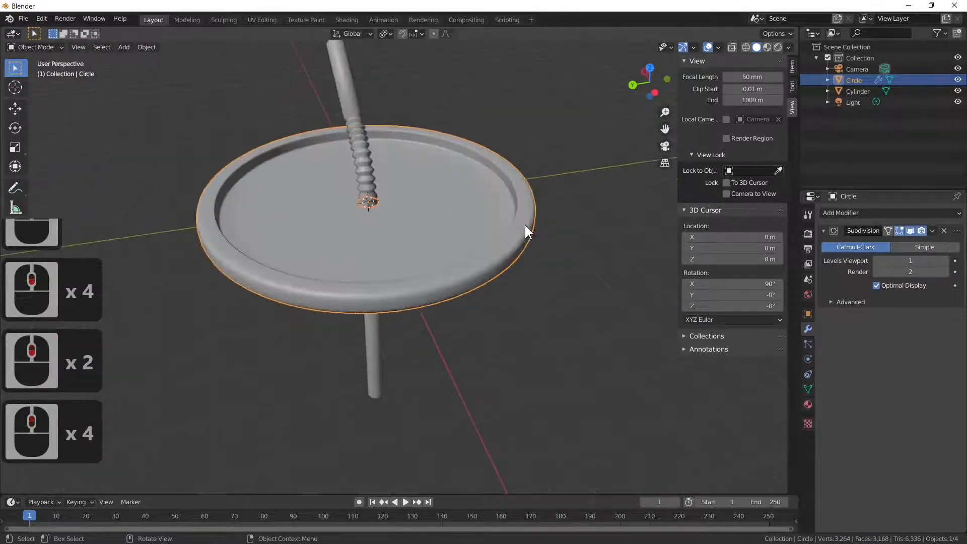
middle_drag(528, 225, 503, 216)
scroll(504, 219, down, 3)
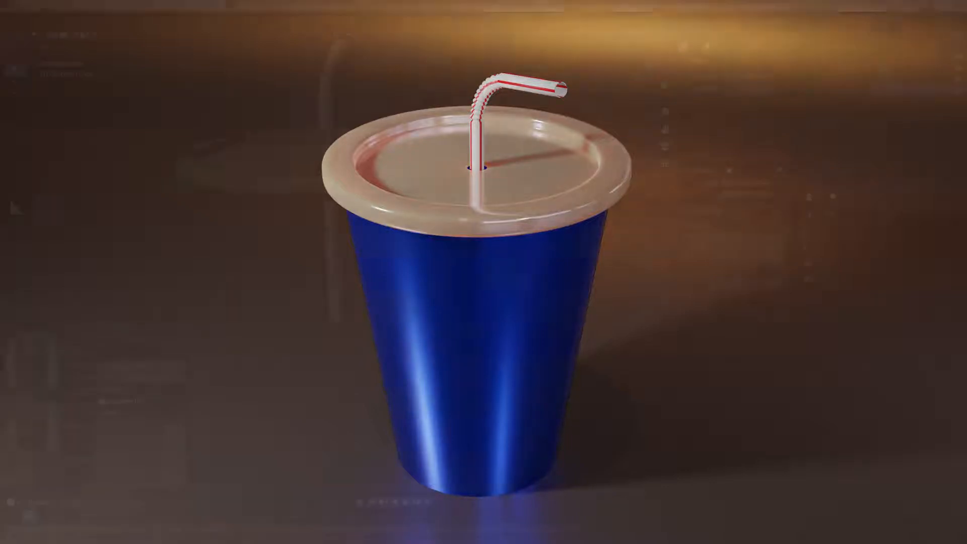
Move the new 32-vertex circle down about 7.95 m along global Z, below the straw
key(g)
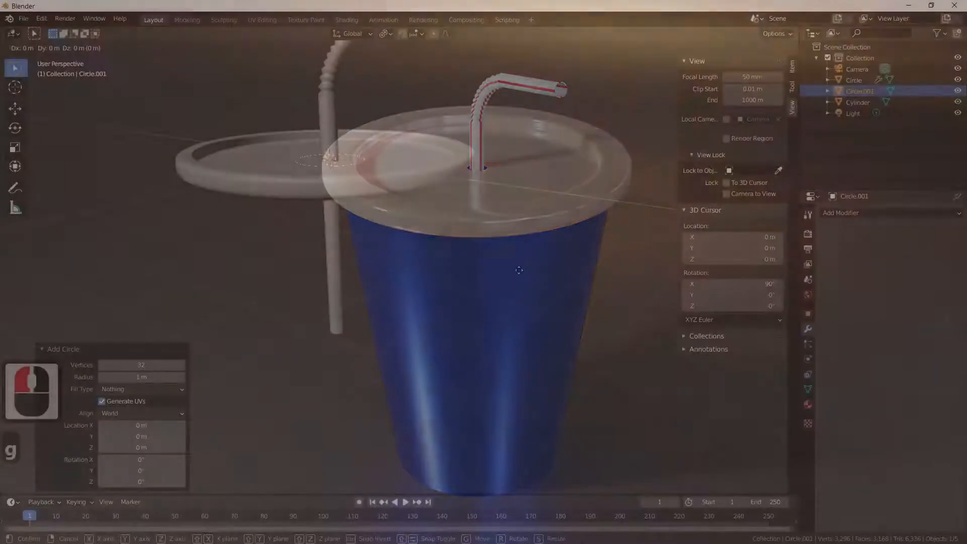
key(z)
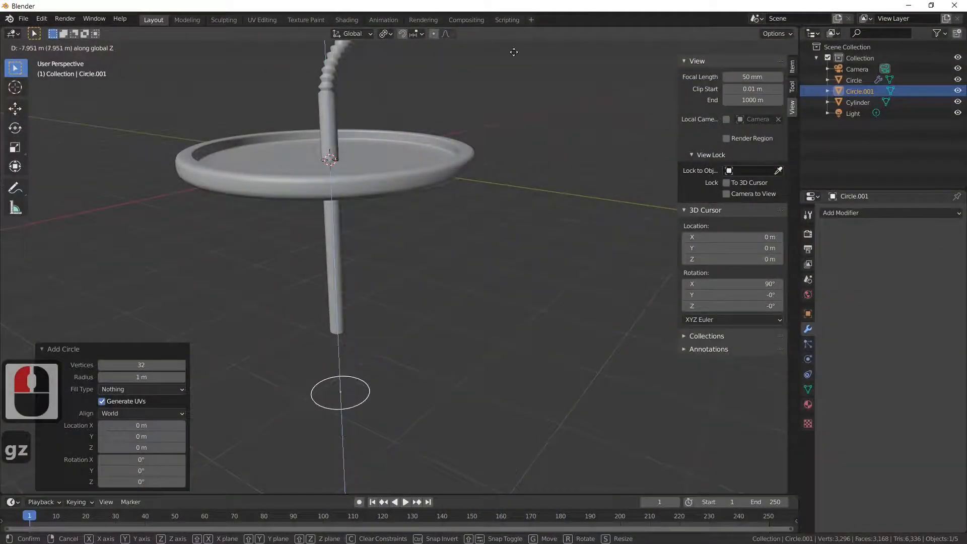
click(512, 53)
middle_drag(454, 242, 416, 323)
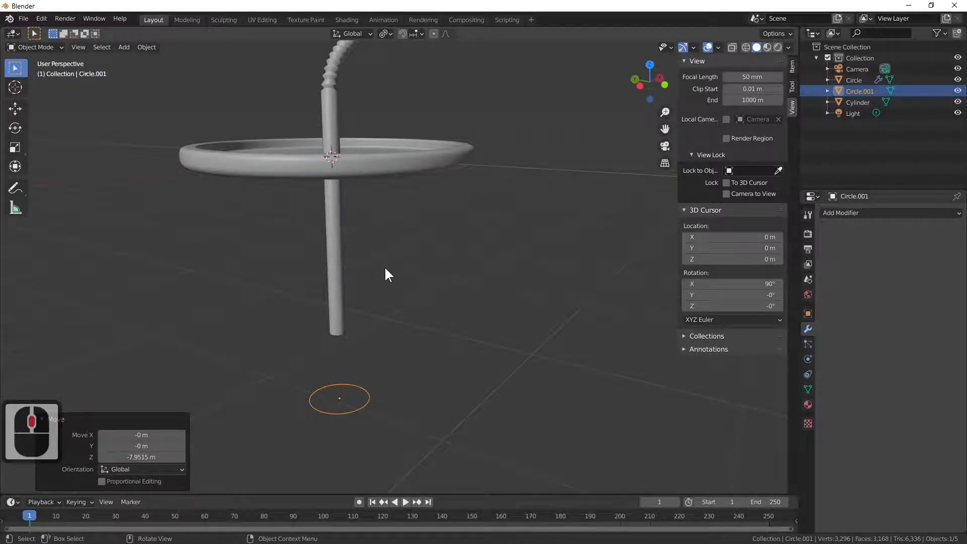
Raise the new circle along global Z by about 7.54 m and then, in front view, about 0.46 m to the lid's level
key(g)
key(z)
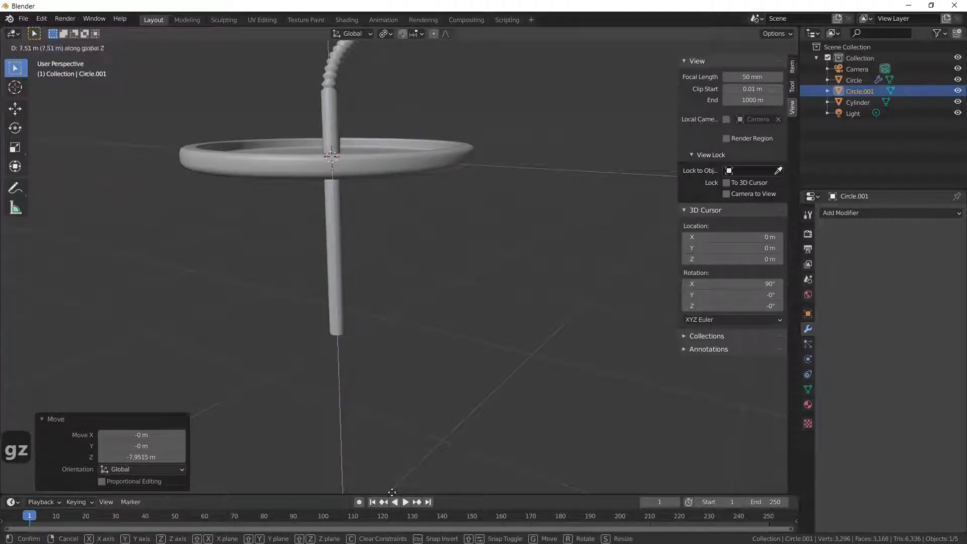
click(390, 527)
middle_drag(400, 336, 419, 325)
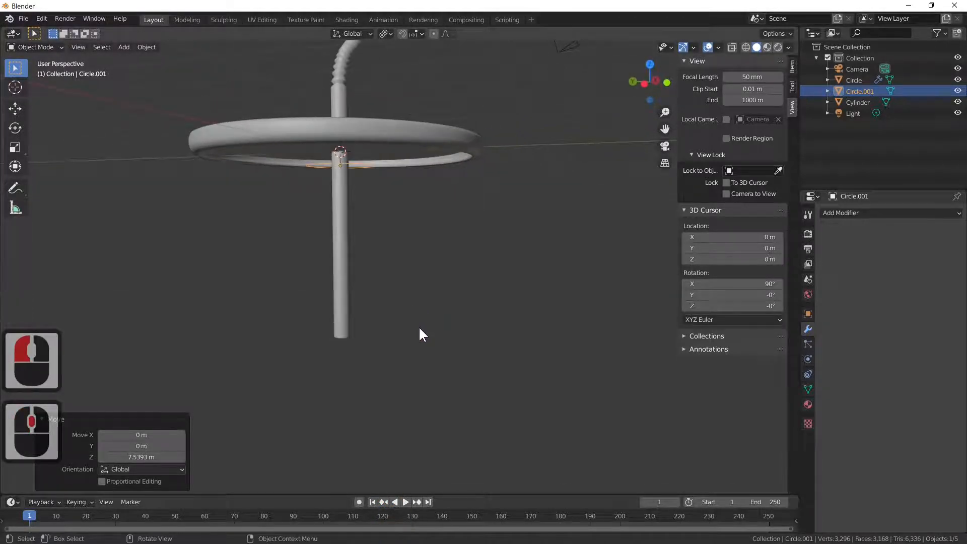
key(1)
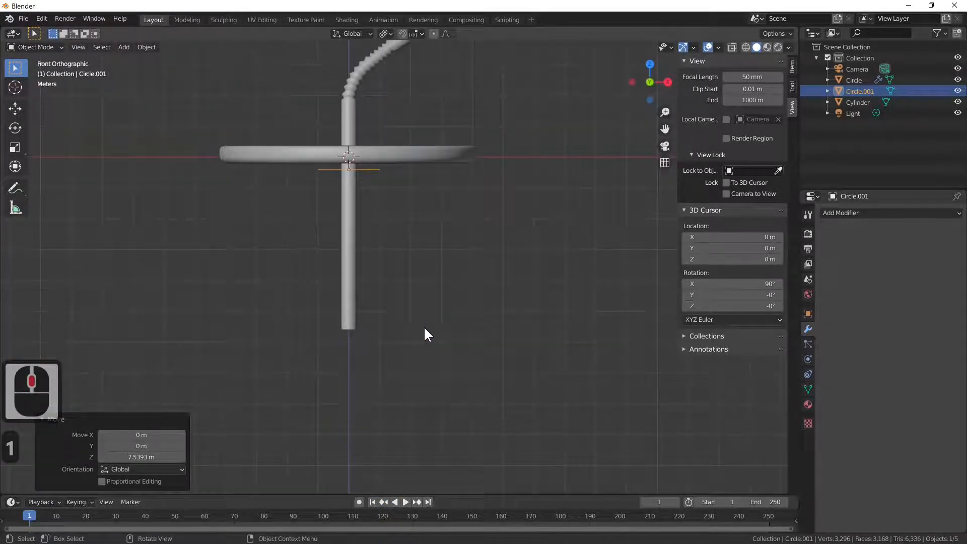
key(g)
key(z)
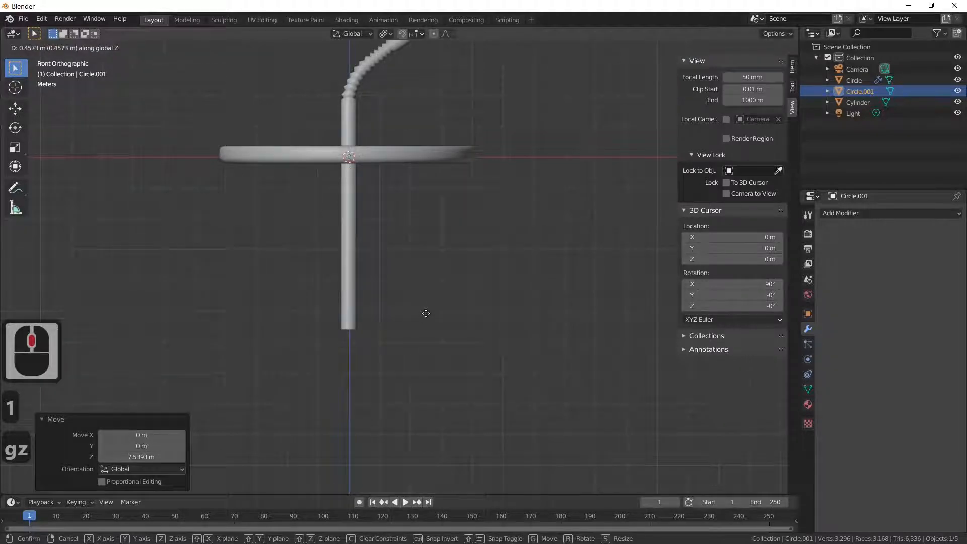
click(425, 317)
middle_drag(426, 313, 424, 381)
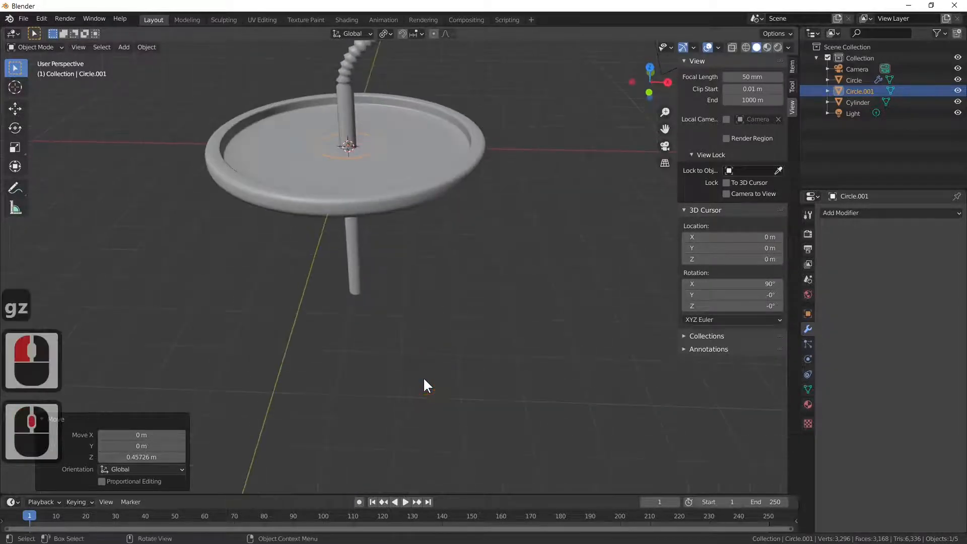
Lower the new circle about 0.097 m along global Z and scale it up by about 4.5
key(g)
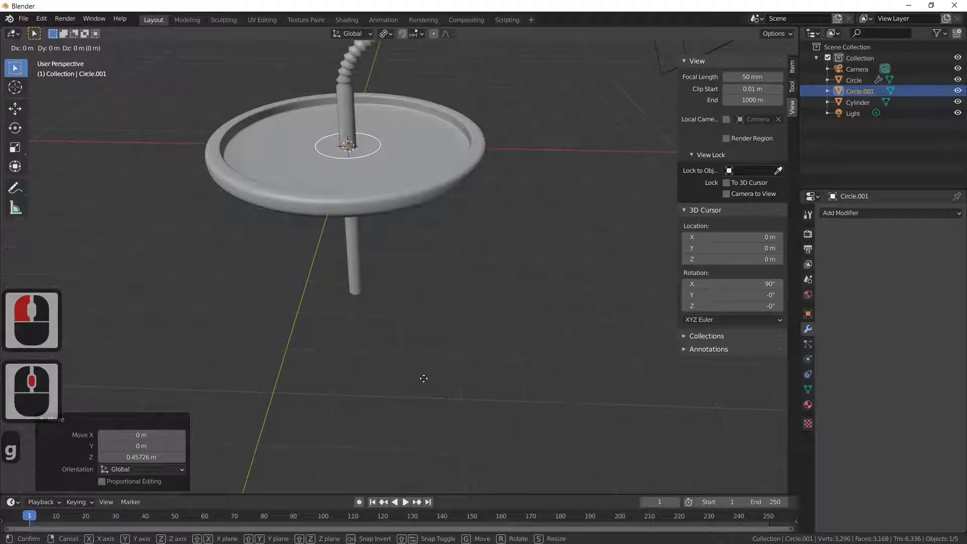
key(z)
click(423, 380)
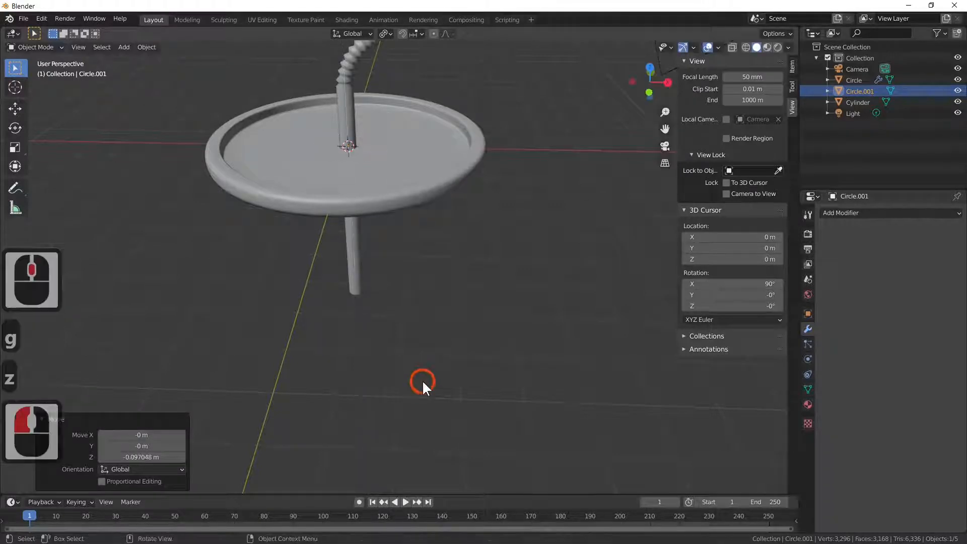
middle_drag(485, 364, 494, 327)
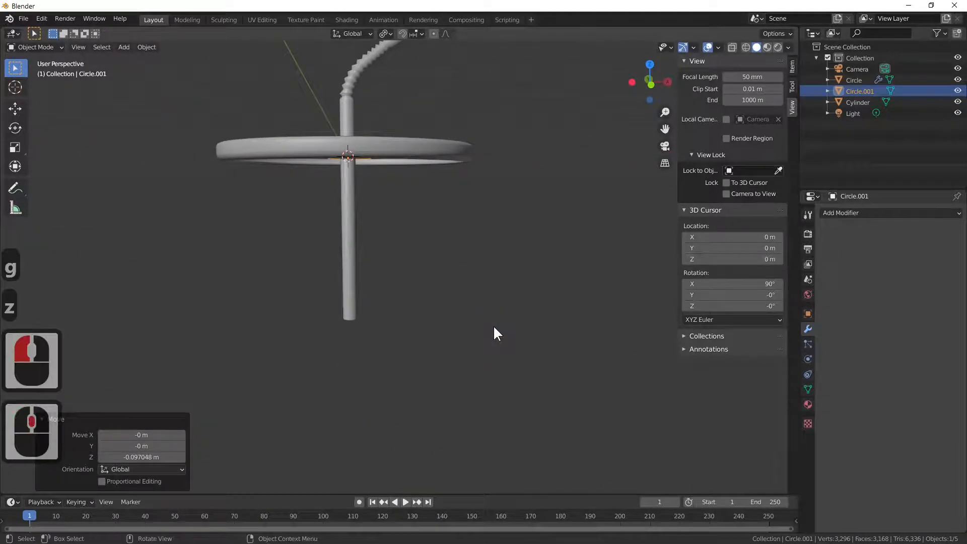
key(s)
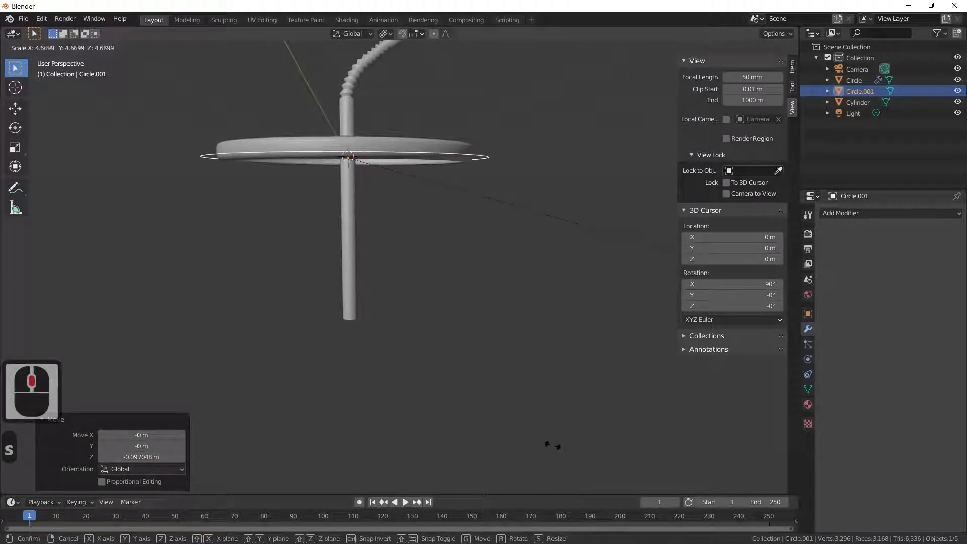
click(520, 426)
Scale the circle down by about 0.911 and again by about 0.956 so it fits under the lid's rim
middle_drag(520, 426, 534, 474)
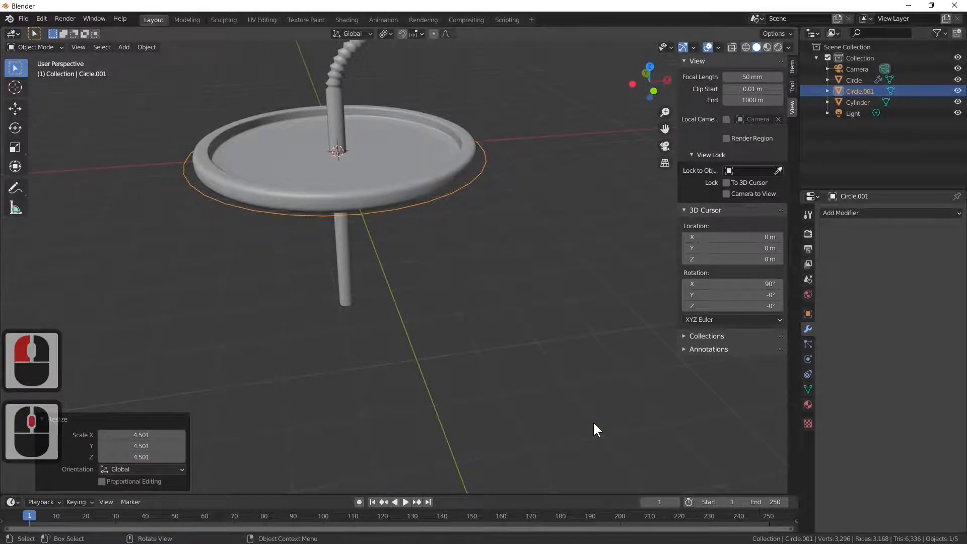
key(s)
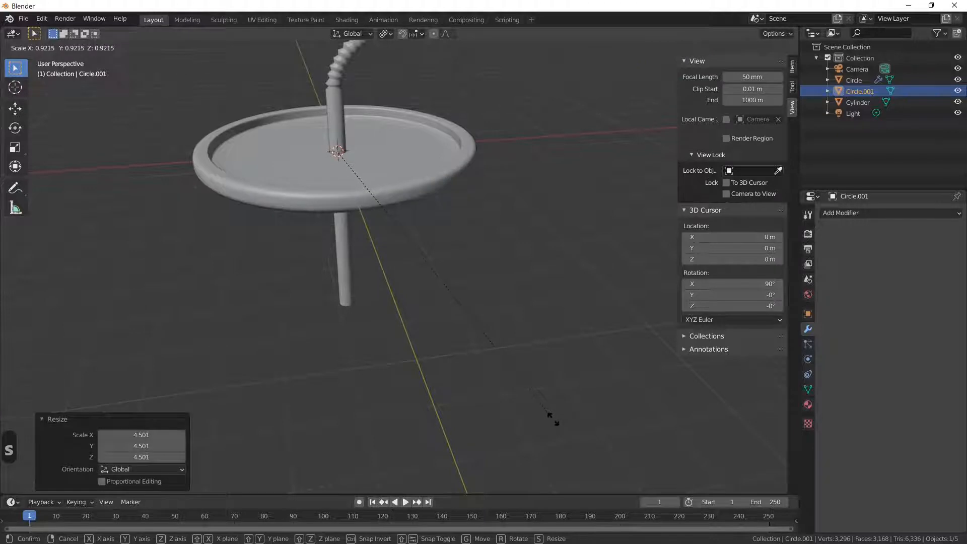
click(546, 418)
middle_drag(546, 419, 548, 355)
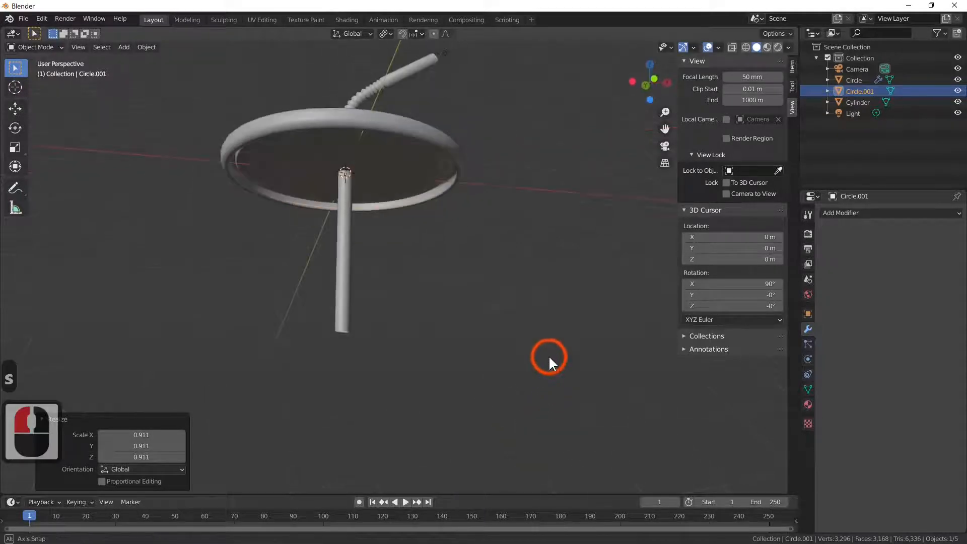
key(s)
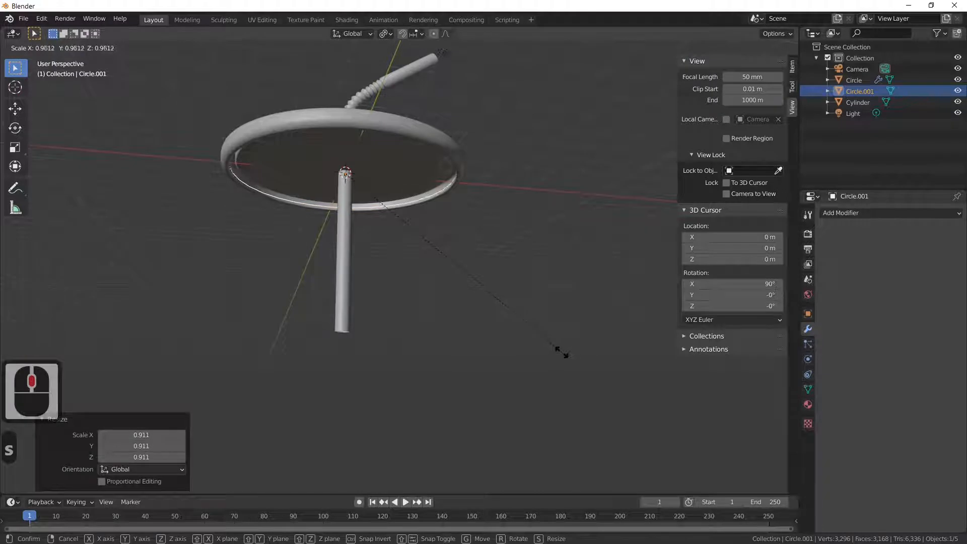
click(561, 351)
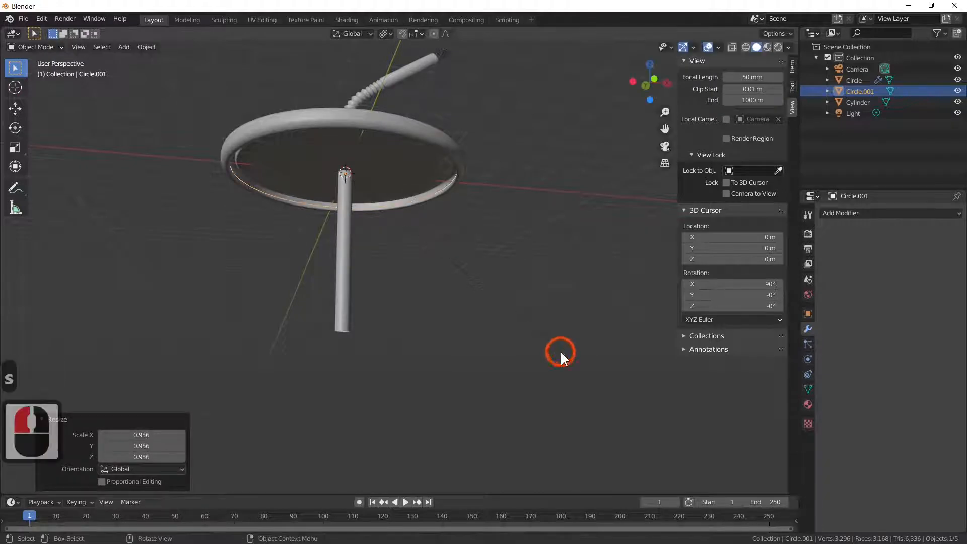
key(e)
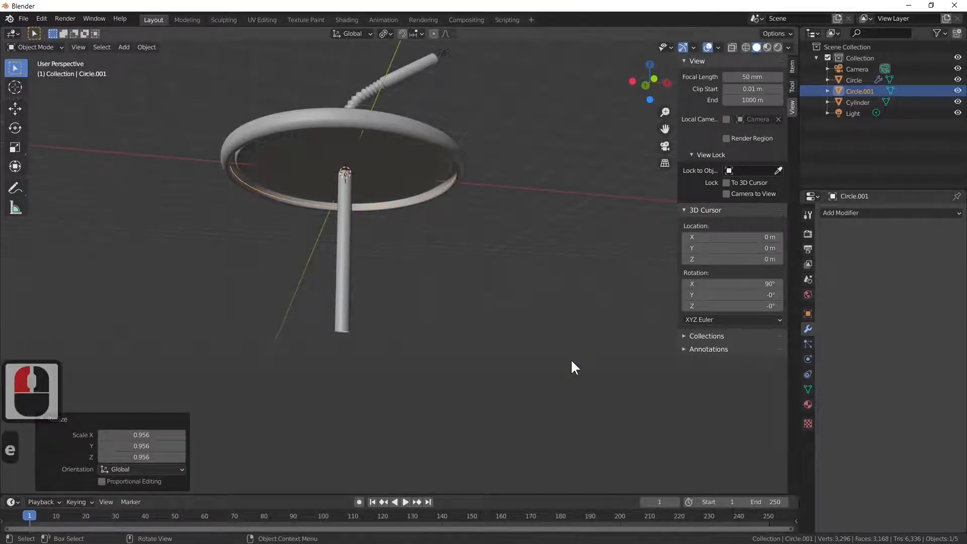
key(s)
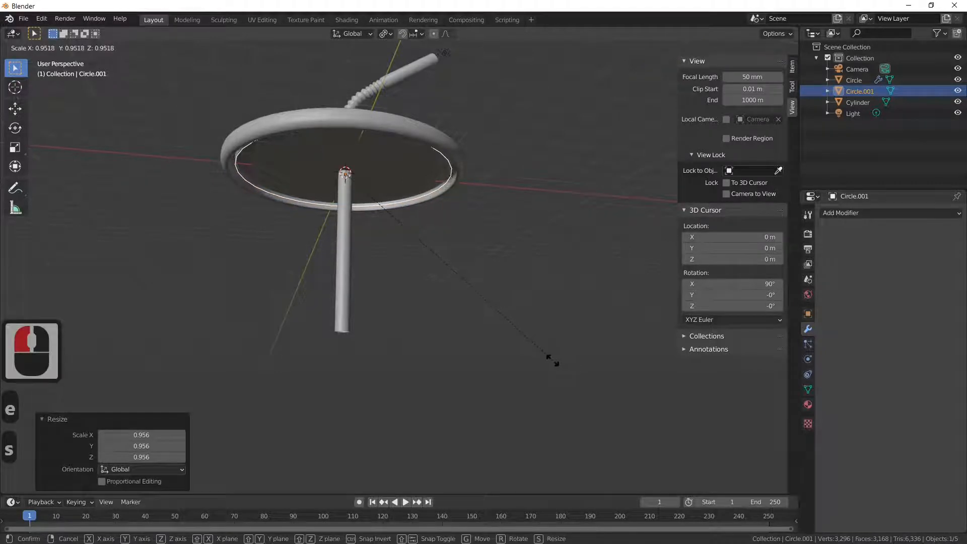
click(552, 359)
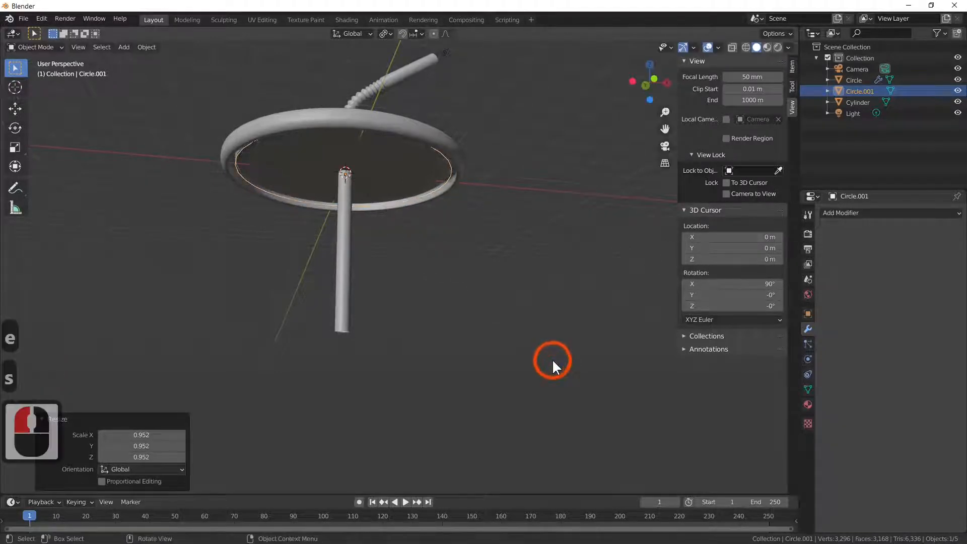
key(ctrl)
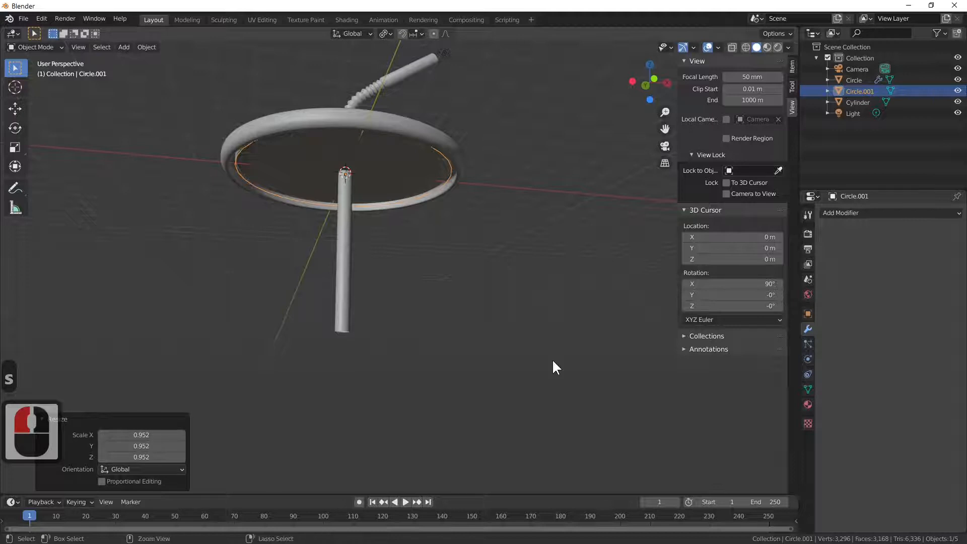
key(ctrl+z)
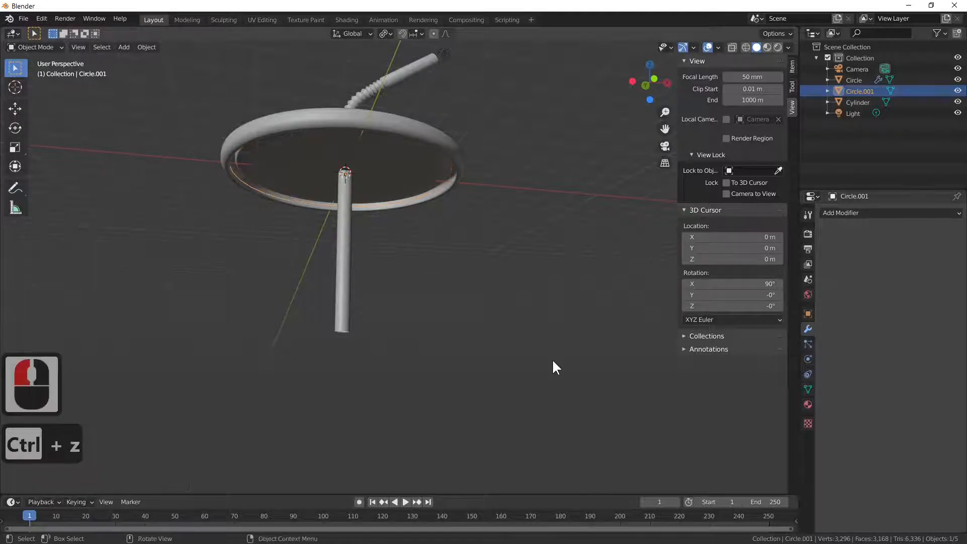
In Edit Mode, extrude the circle inward at about 0.945 scale, and extrude the inner edge down about 9.56 m along global Z
key(Tab)
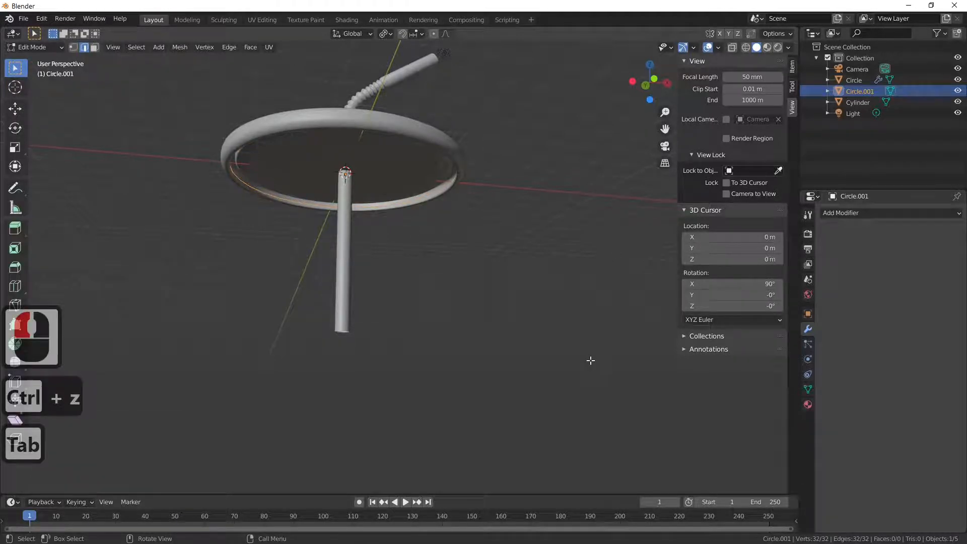
key(e)
key(s)
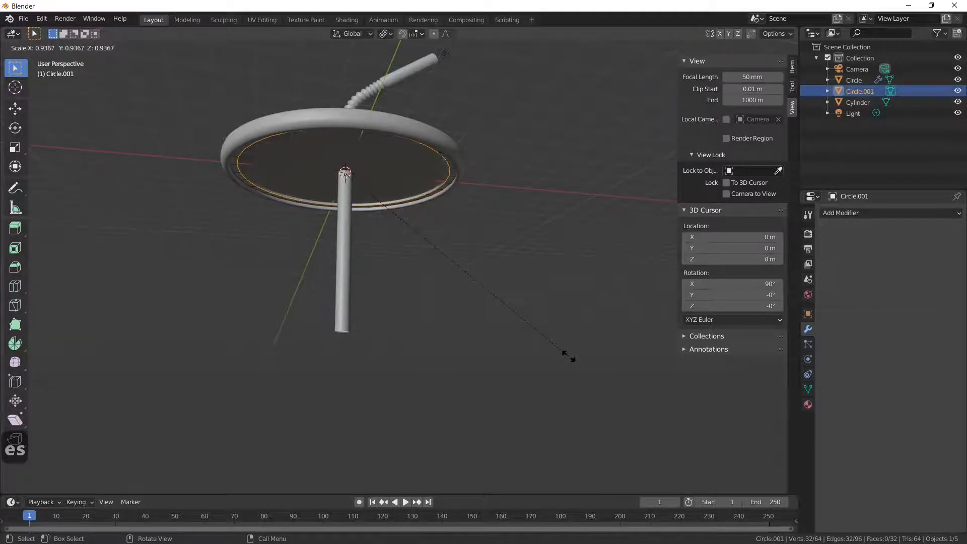
click(571, 357)
key(e)
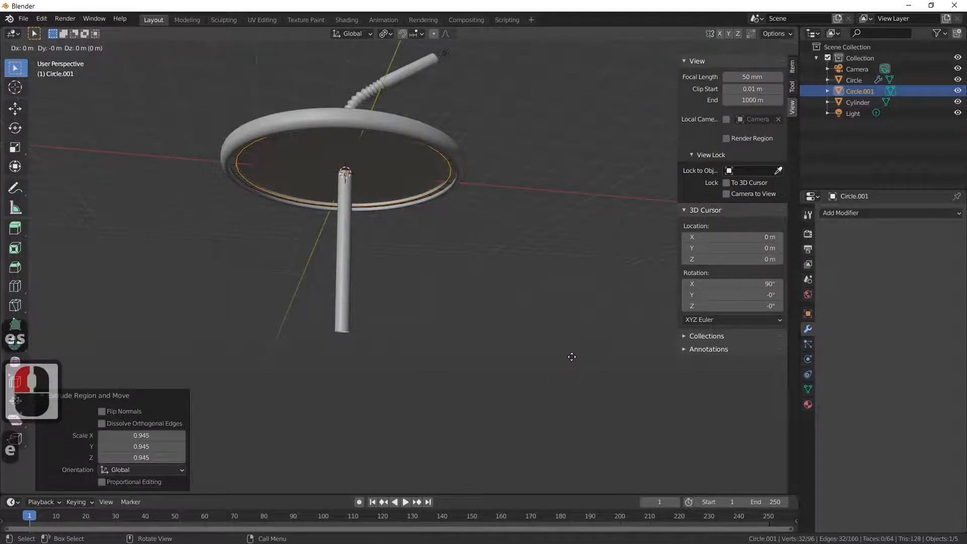
key(z)
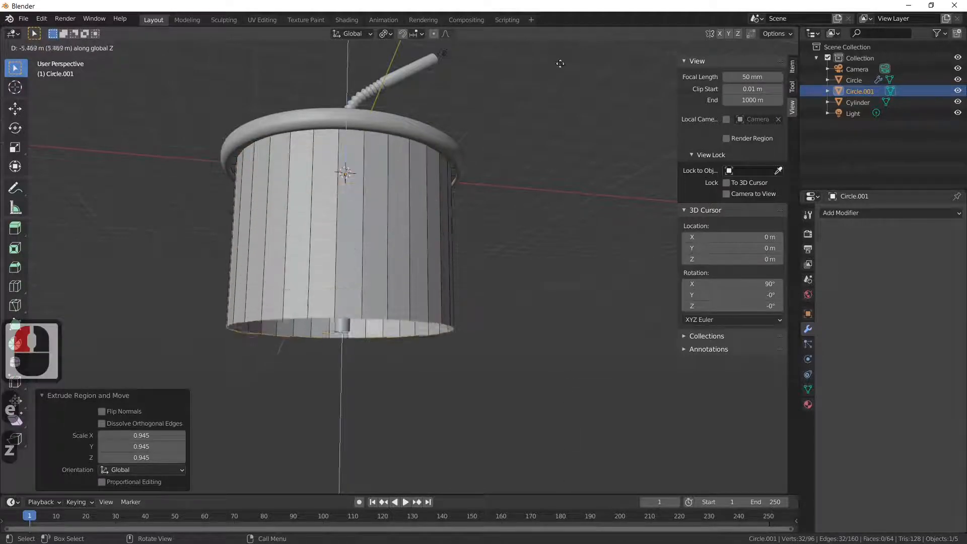
click(552, 195)
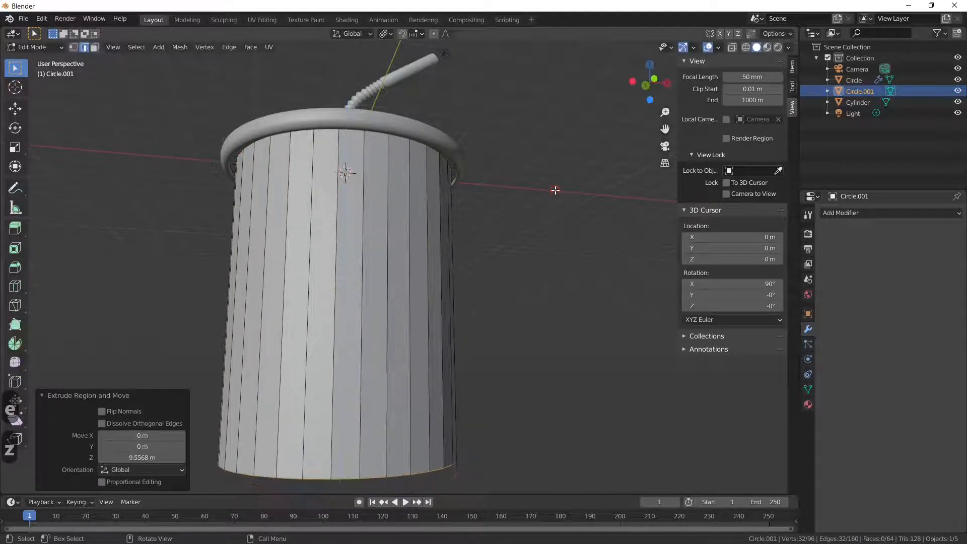
Taper the cup body by scaling its bottom edge loop to about 0.594
scroll(552, 195, down, 4)
middle_drag(553, 196, 552, 237)
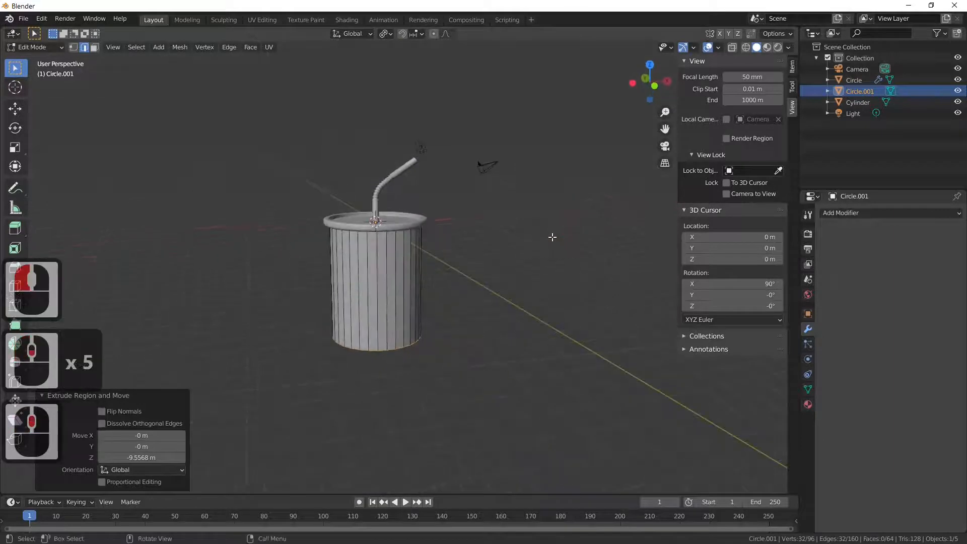
middle_drag(546, 322, 566, 328)
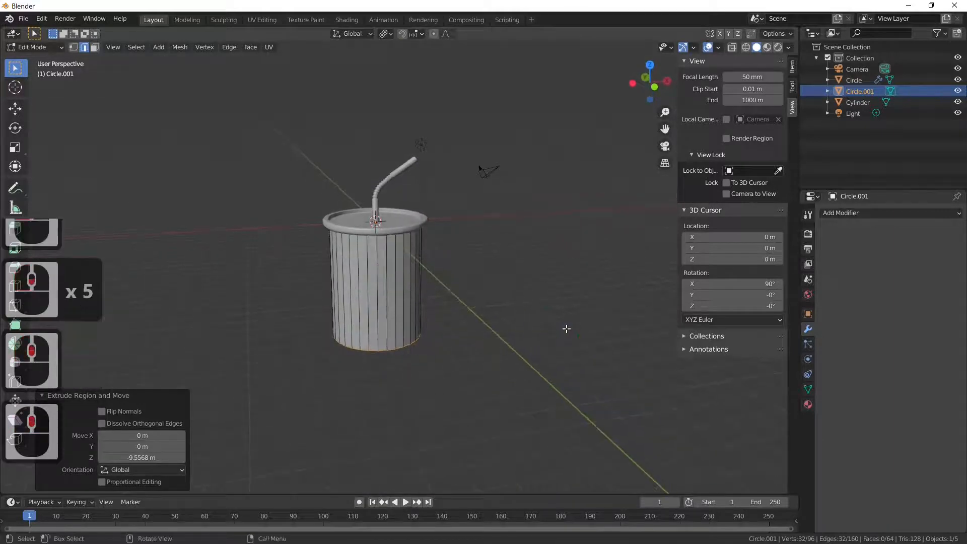
key(s)
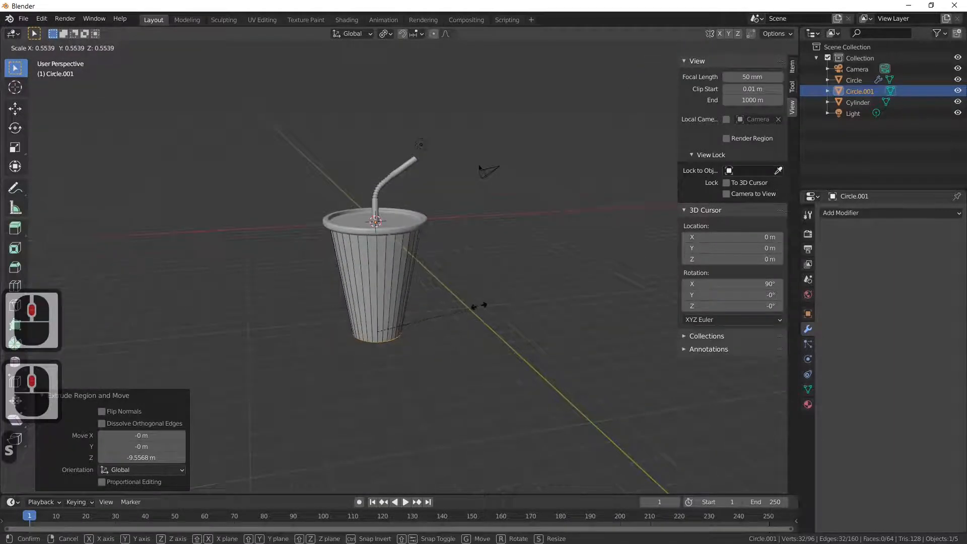
click(482, 304)
Extrude the cup's bottom edge inward at about 0.938 scale, and extrude it up about 0.074 m along global Z
middle_drag(507, 361, 527, 282)
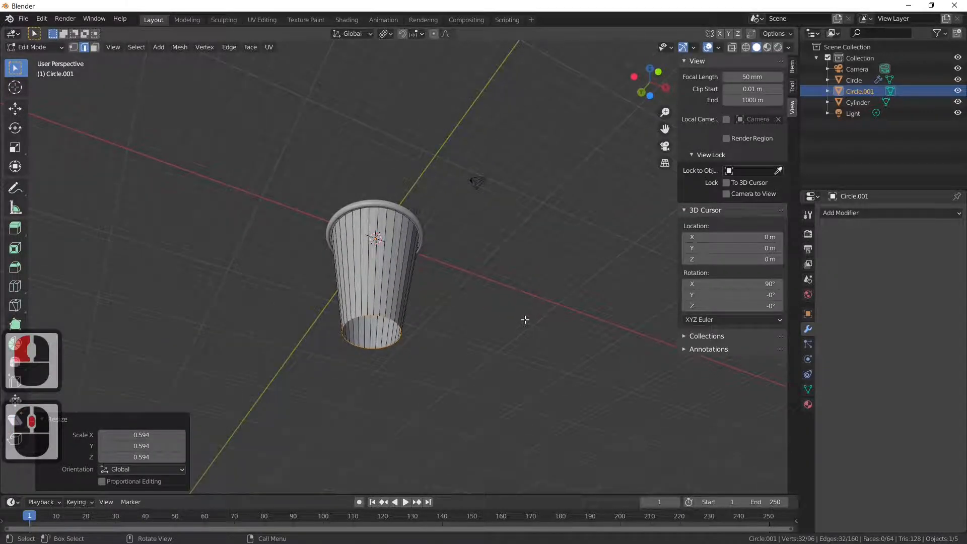
key(e)
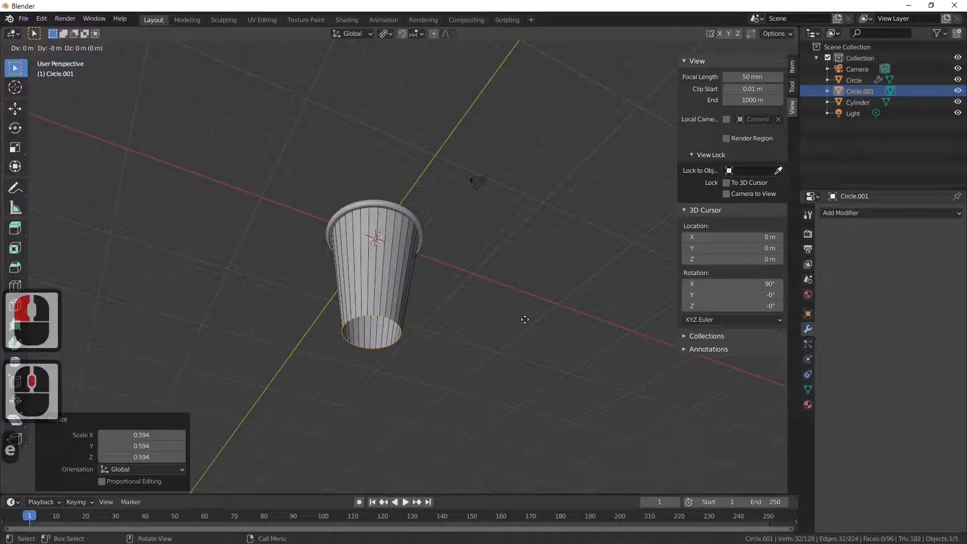
key(s)
click(516, 319)
scroll(503, 343, up, 5)
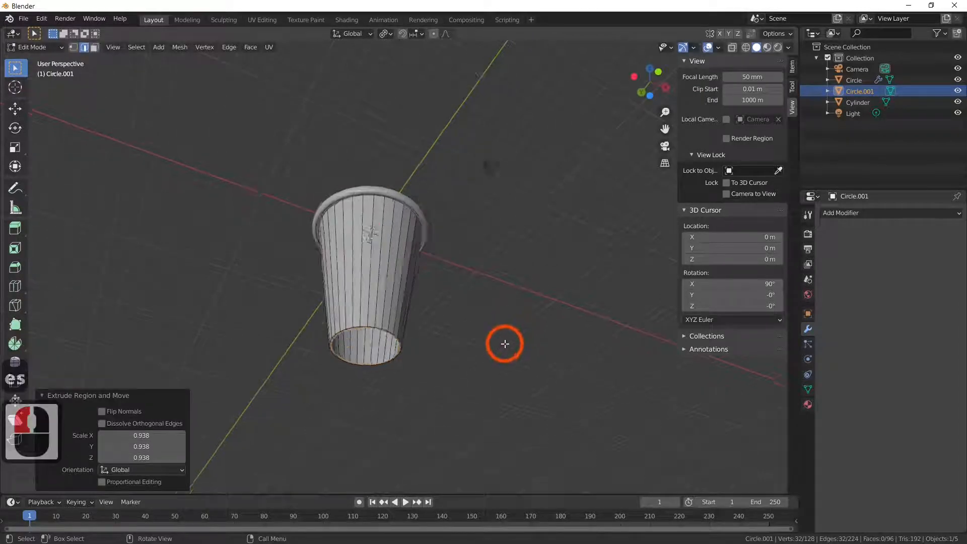
shift+middle_drag(523, 272, 523, 272)
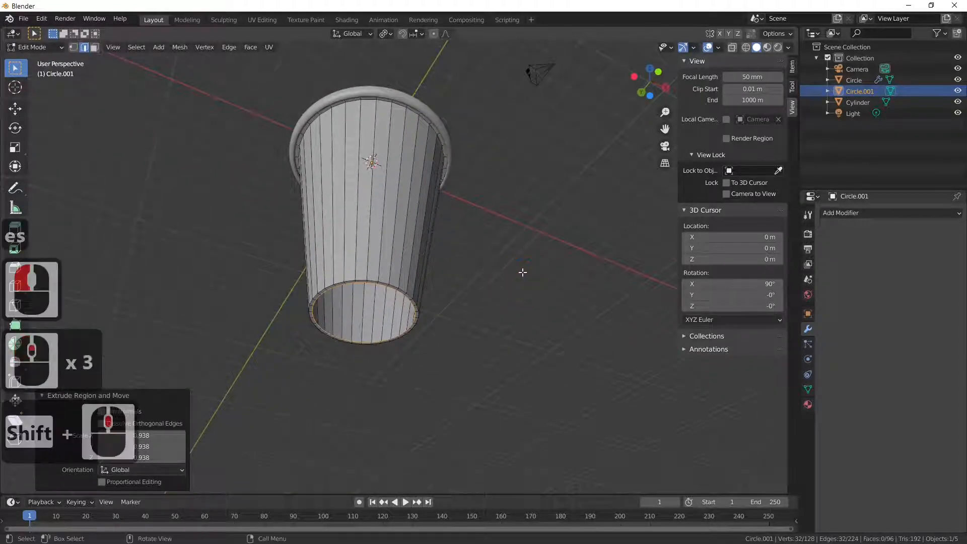
key(e)
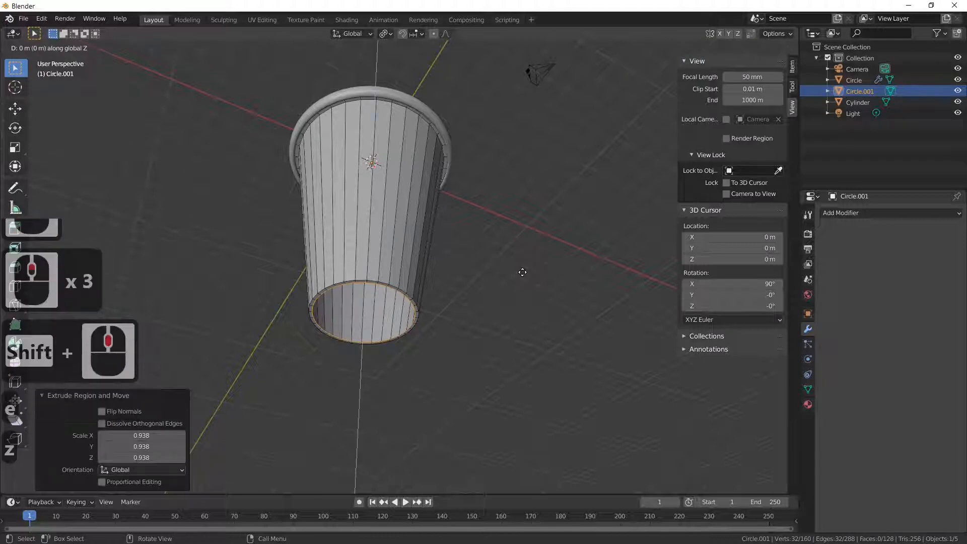
key(z)
click(523, 270)
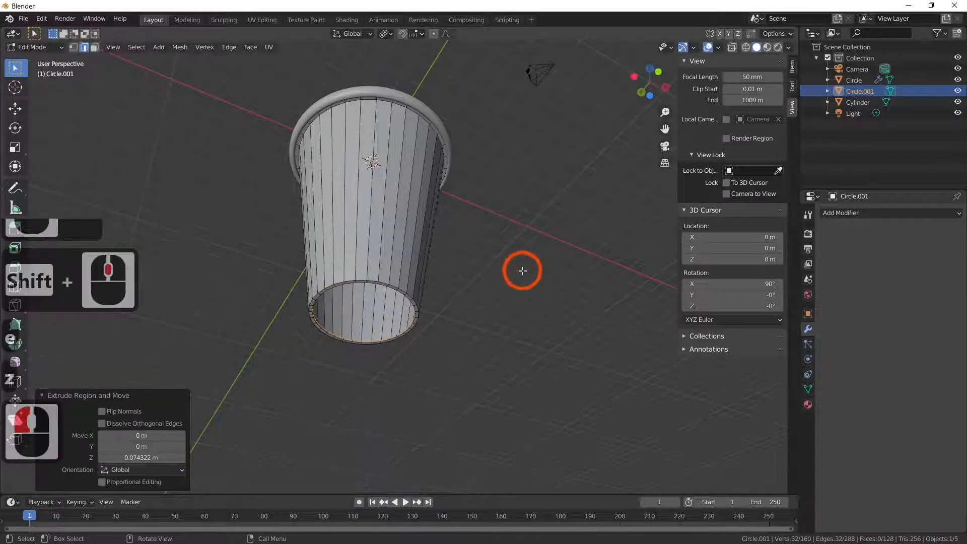
Extrude the inner bottom edge up about 0.505 m along global Z, and again by about 0.026 m
key(e)
key(z)
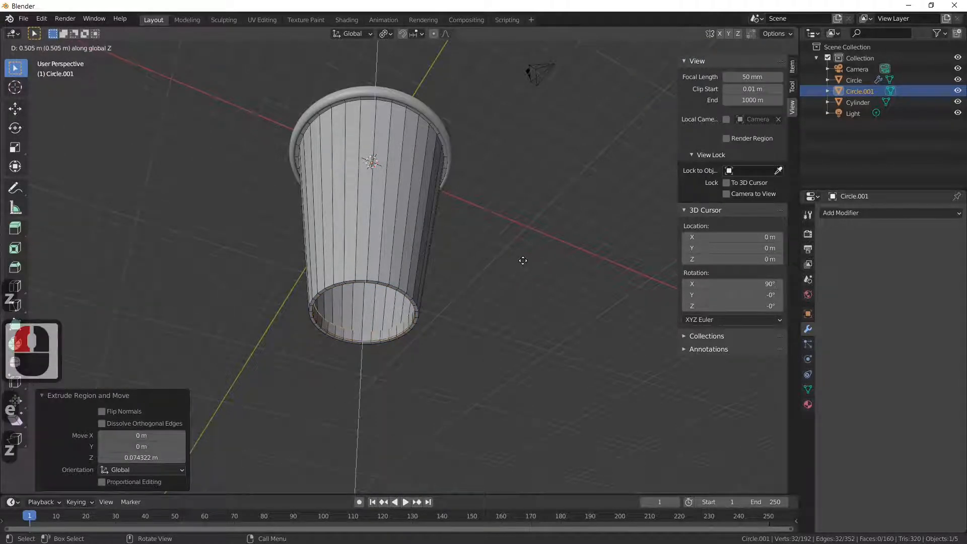
click(523, 261)
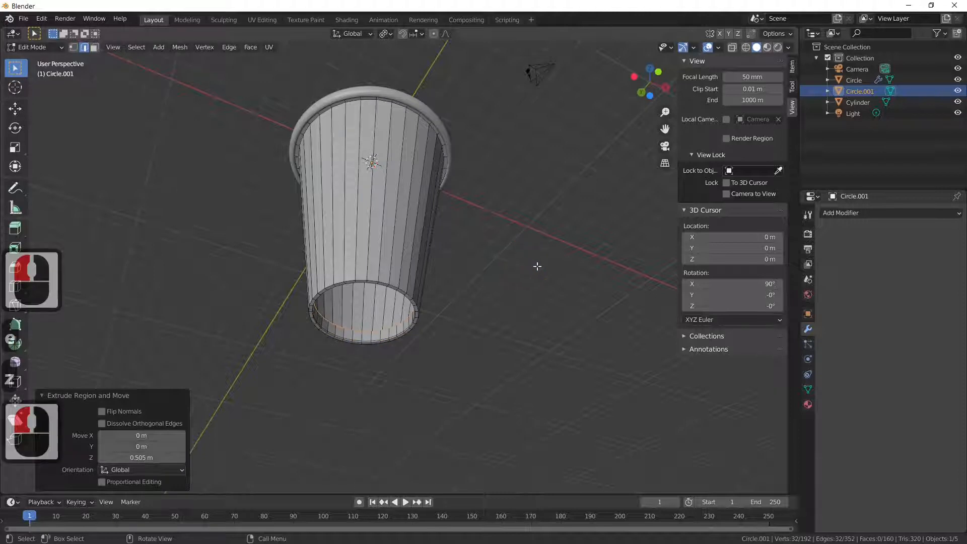
key(e)
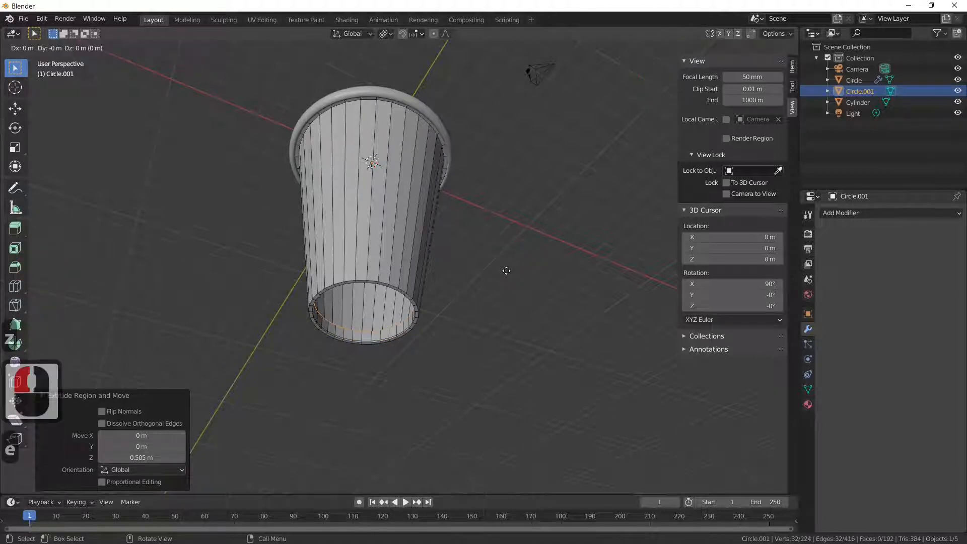
key(z)
click(506, 271)
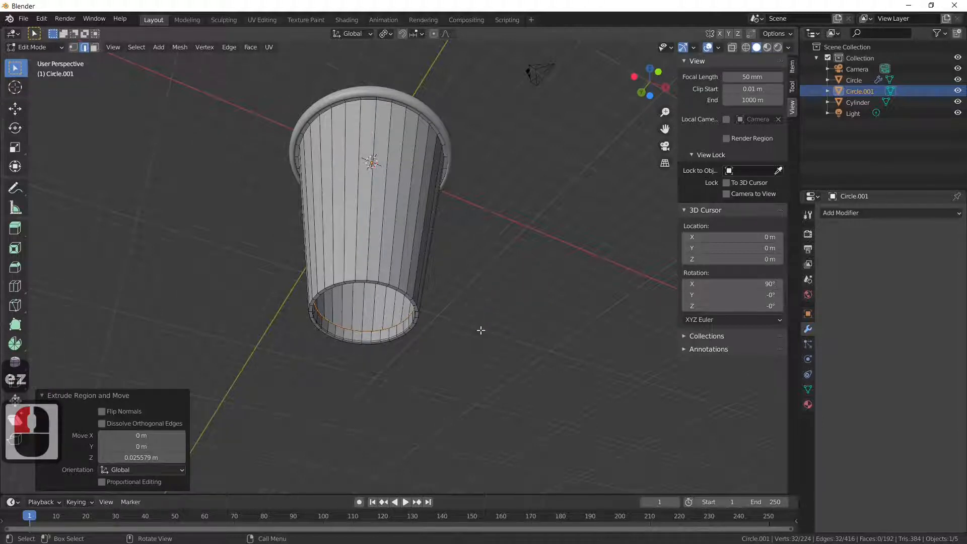
Extrude the raised inner edge inward toward the centre and fill the remaining hole with a face to close the cup's base
key(e)
key(s)
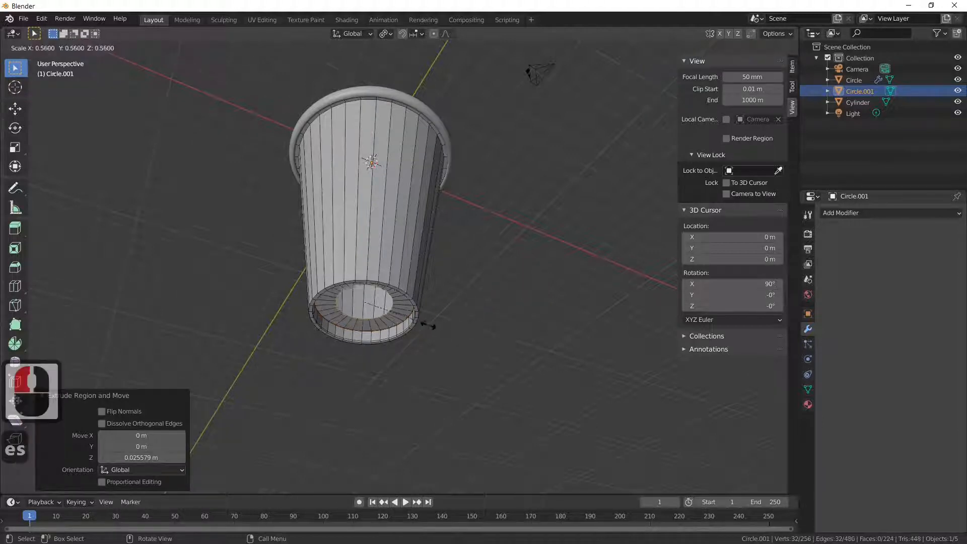
click(411, 320)
key(f)
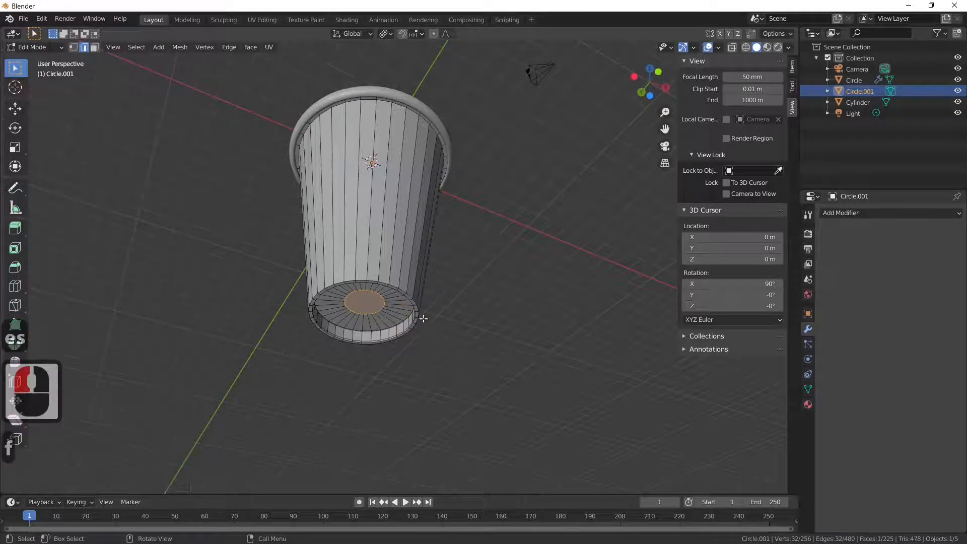
Apply smooth shading to the cup body in Object Mode
middle_drag(421, 319, 479, 372)
scroll(484, 380, up, 2)
key(Tab)
scroll(500, 419, down, 3)
right_click(376, 289)
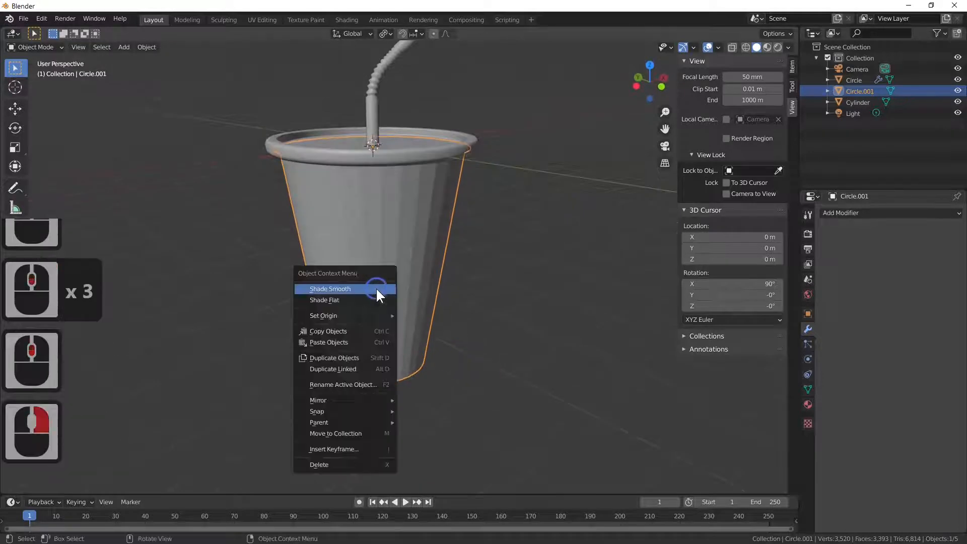
click(376, 290)
mouse_move(376, 288)
middle_down()
mouse_move(469, 300)
mouse_move(440, 277)
mouse_move(312, 222)
middle_up()
Add a horizontal loop cut around the cup body and slide it down close to the bottom edge
key(Tab)
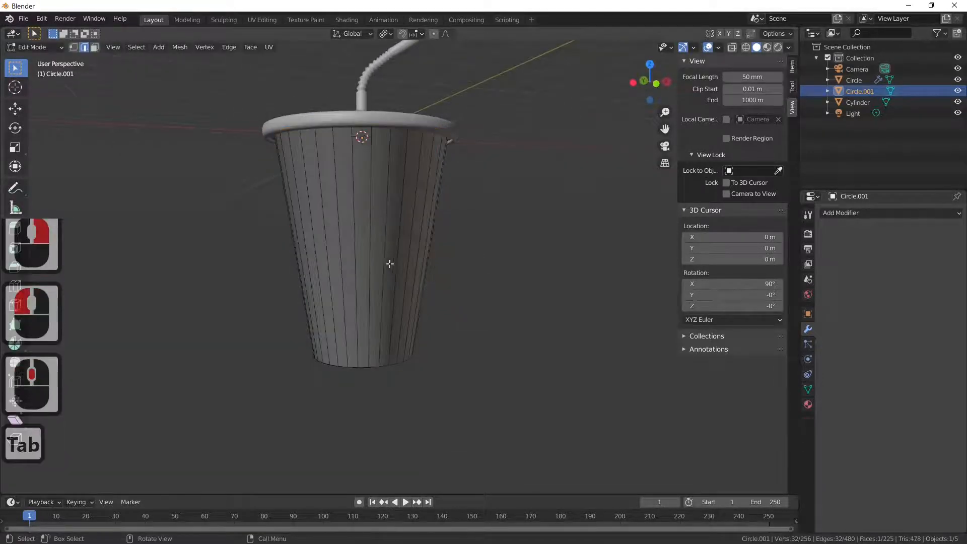
click(378, 263)
key(ctrl+r)
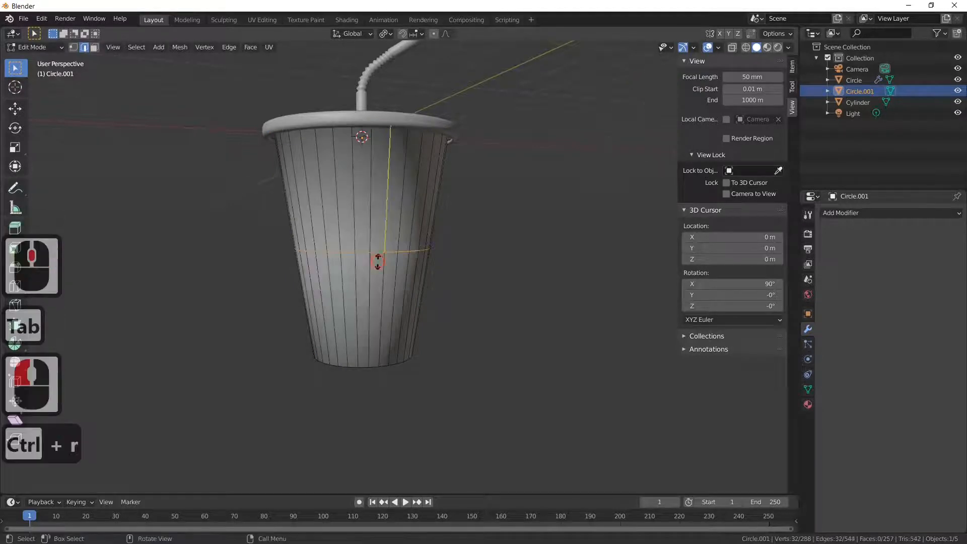
click(378, 261)
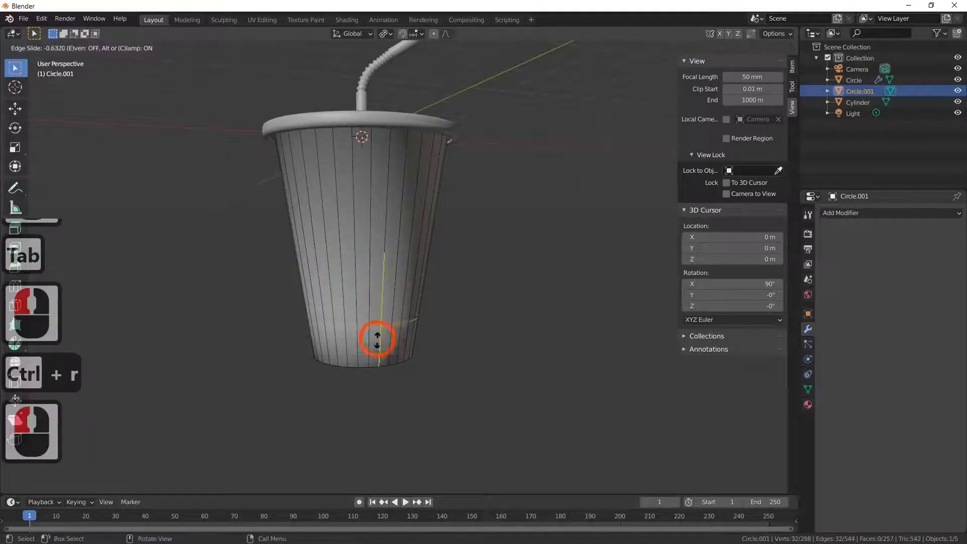
click(375, 378)
Add another horizontal loop cut to the cup body, slide it up close to the rim, and return to Object Mode
click(384, 164)
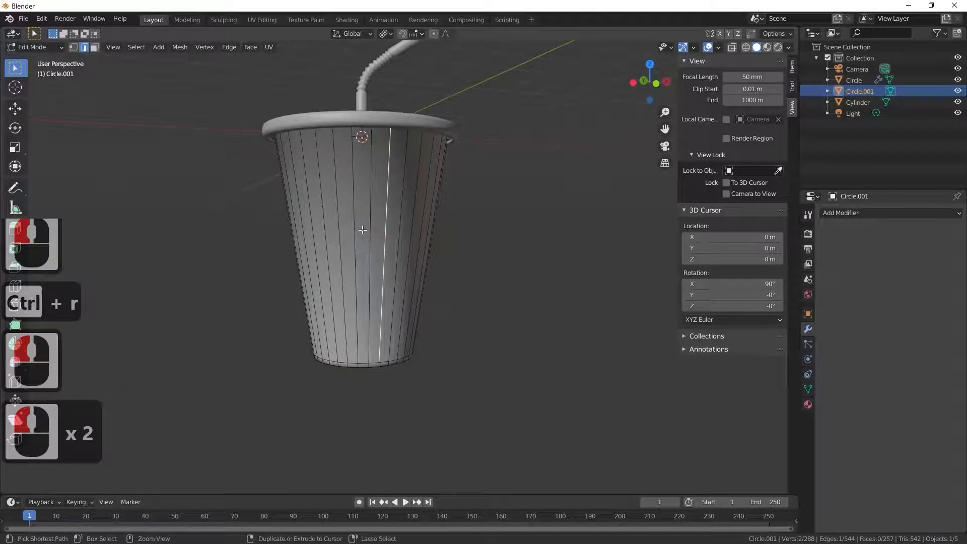
key(ctrl+r)
click(364, 171)
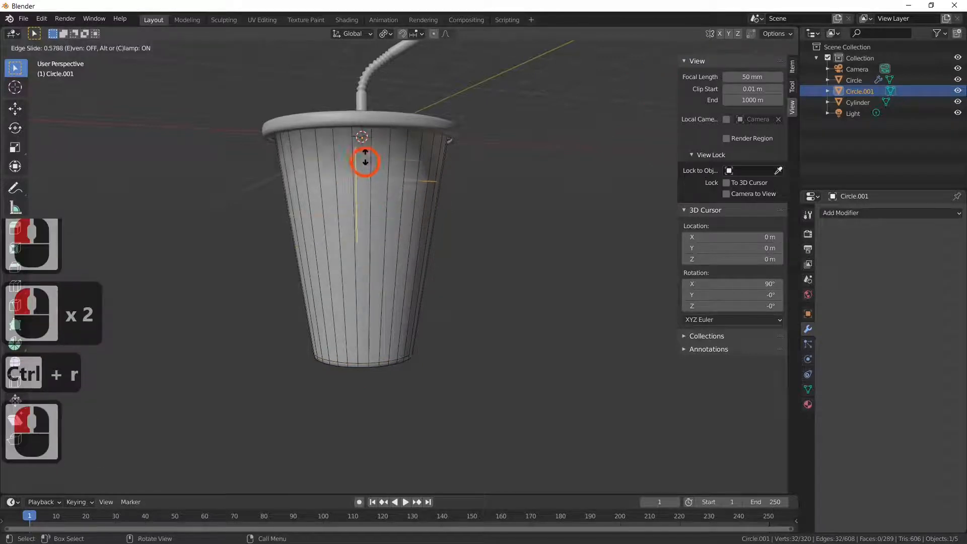
click(371, 115)
middle_drag(371, 121, 445, 355)
key(Tab)
Examine how the lid and straw sit on the cup body from above
scroll(461, 331, up, 2)
scroll(461, 332, down, 3)
scroll(444, 347, up, 1)
scroll(474, 332, up, 2)
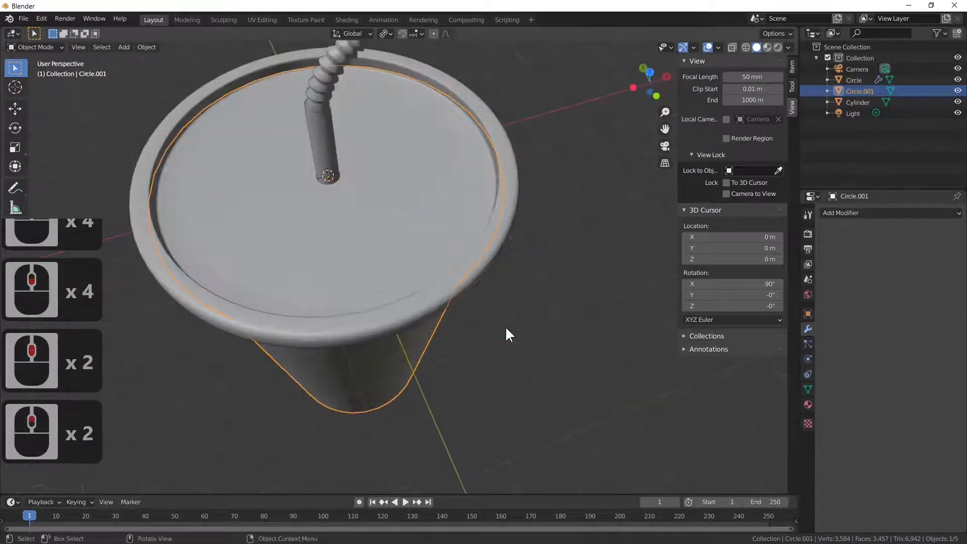
scroll(507, 326, down, 4)
scroll(509, 325, up, 2)
middle_drag(554, 305, 527, 286)
scroll(527, 286, up, 2)
Try to join the cup body, lid and straw with the straw as the active object, and undo the join
click(374, 249)
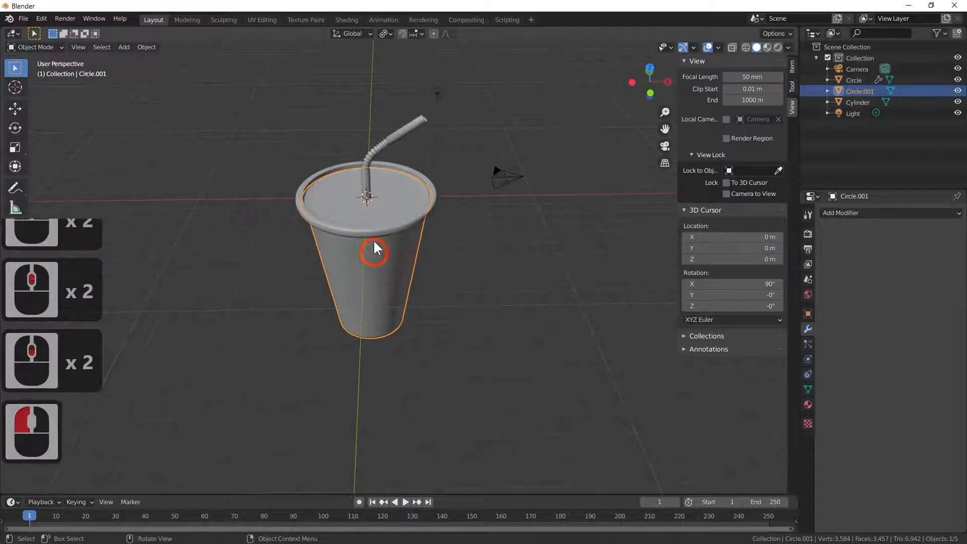
shift+click(387, 183)
shift+click(372, 151)
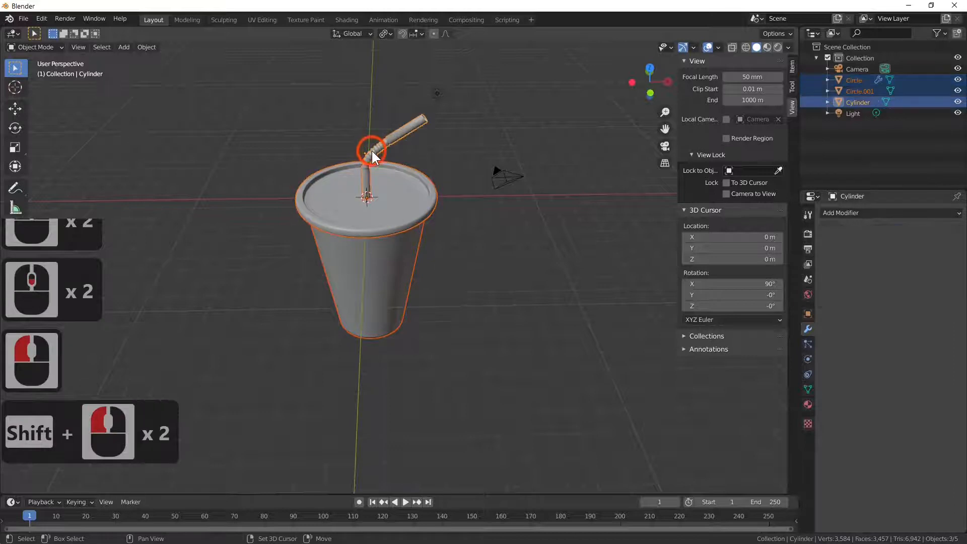
right_click(376, 262)
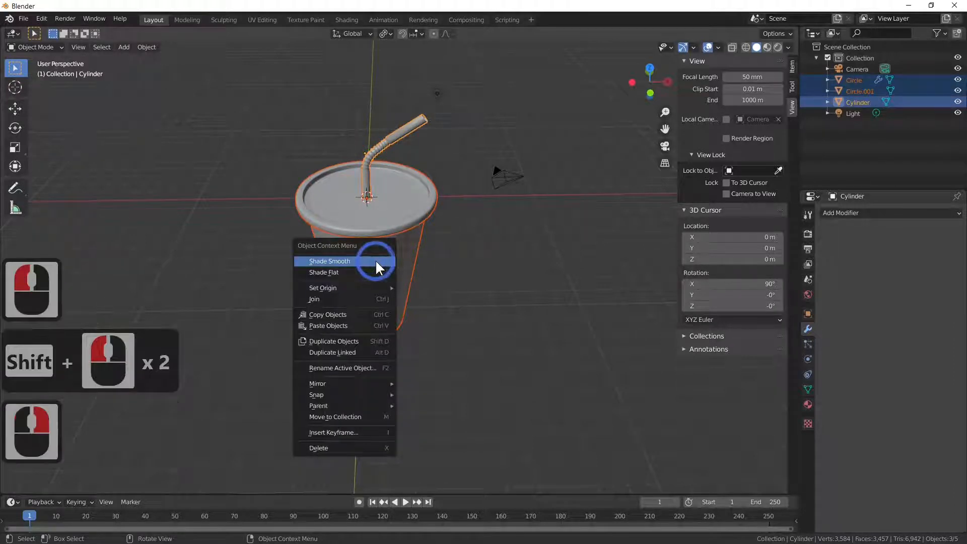
click(342, 303)
middle_drag(389, 301, 447, 218)
key(ctrl+z)
Apply the lid's Subdivision modifier
click(361, 188)
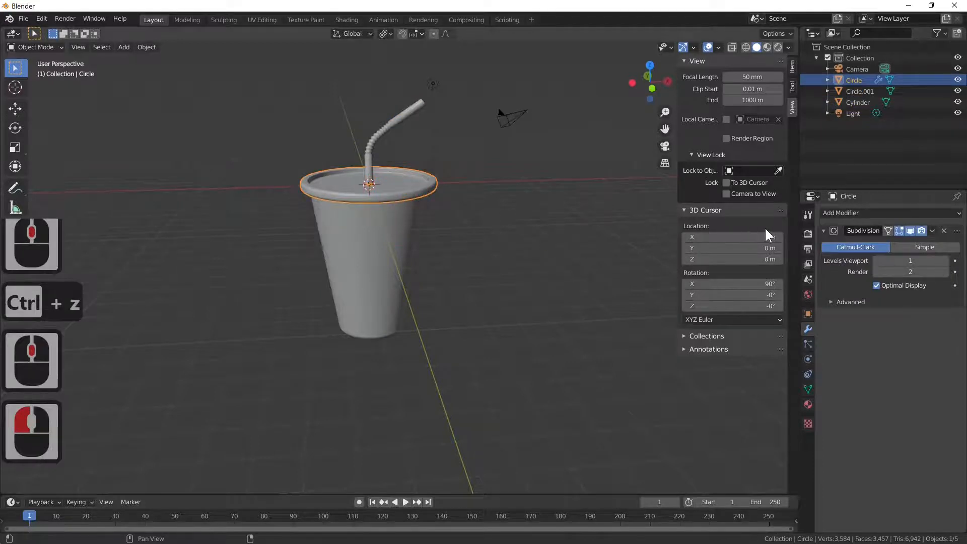
click(934, 229)
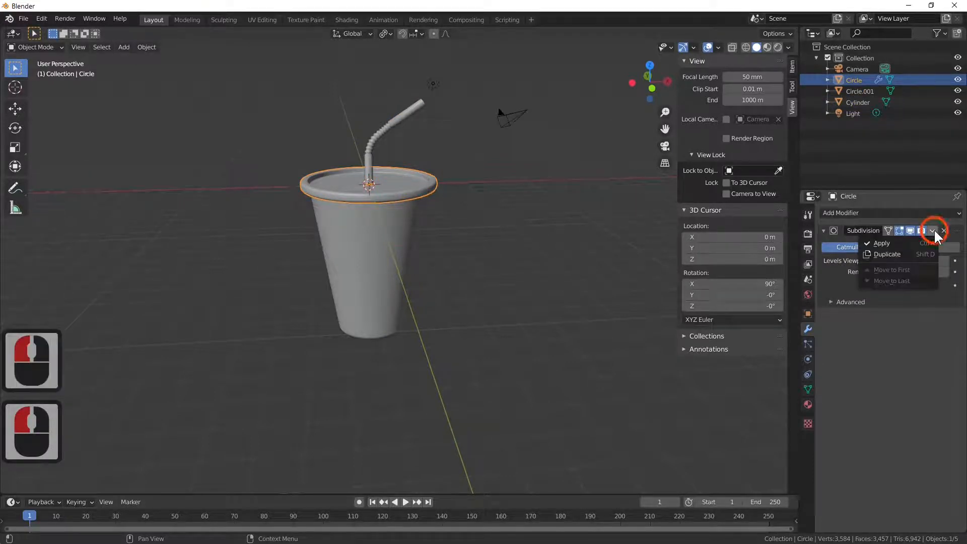
click(911, 243)
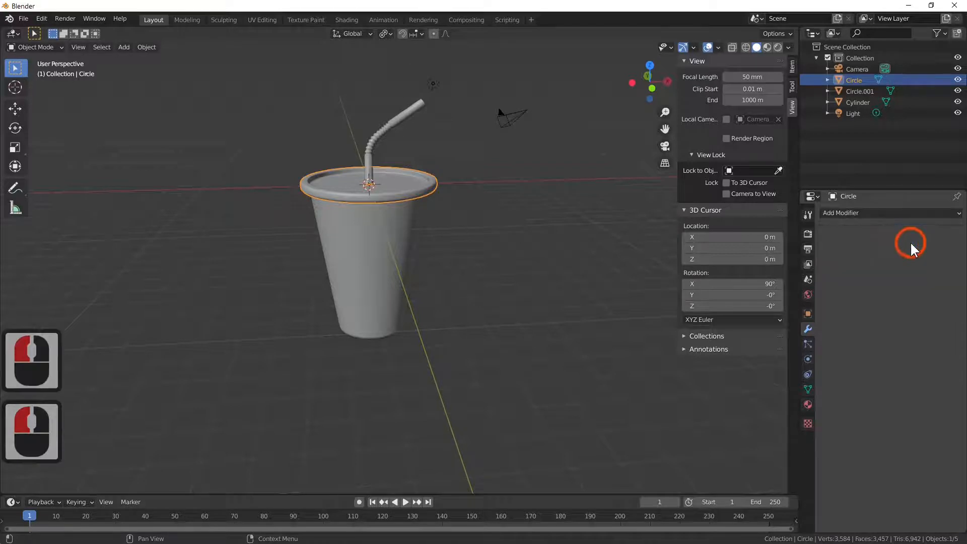
Join the cup body, straw and lid into one object, with the lid as the active object
click(155, 272)
click(378, 168)
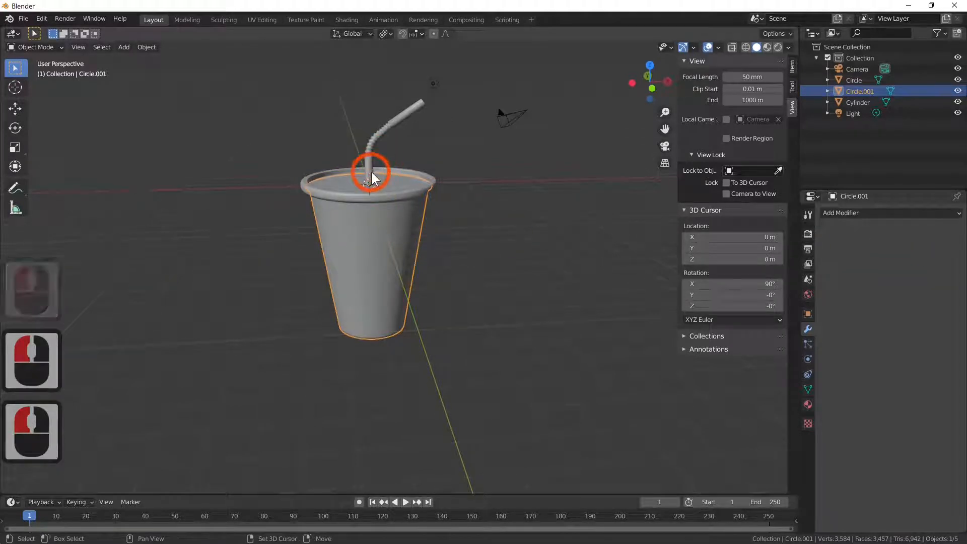
shift+click(373, 158)
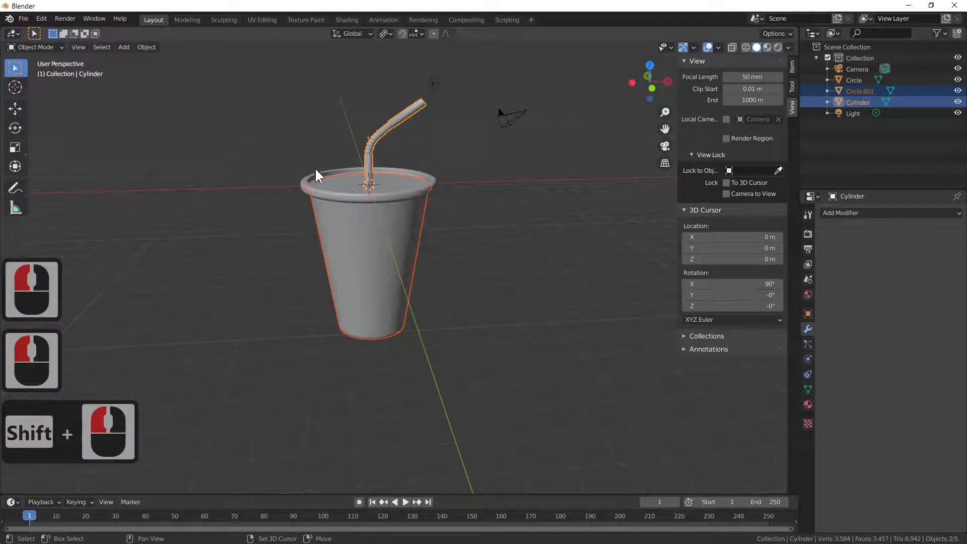
shift+click(354, 202)
right_click(354, 203)
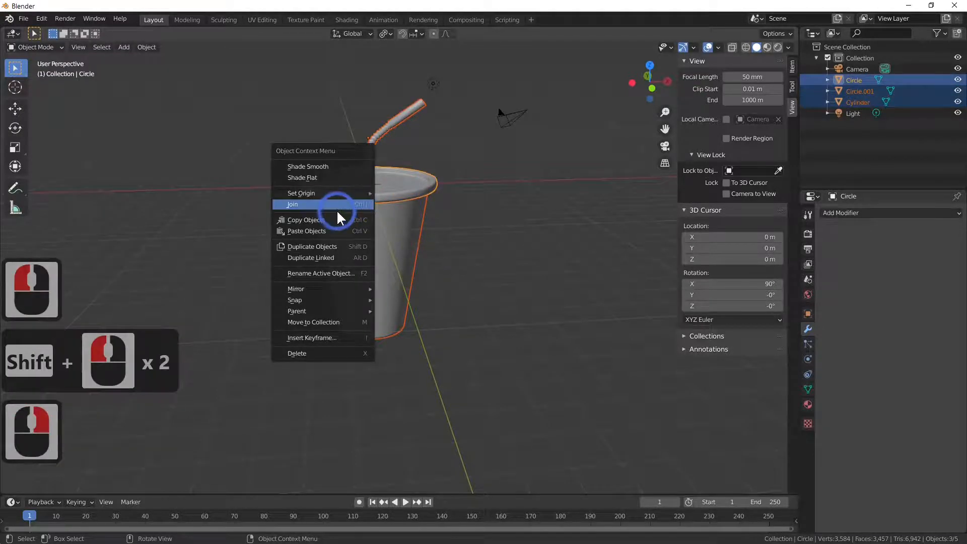
click(336, 207)
Apply rotation and scale to the joined cup and show its transform values
scroll(337, 207, up, 4)
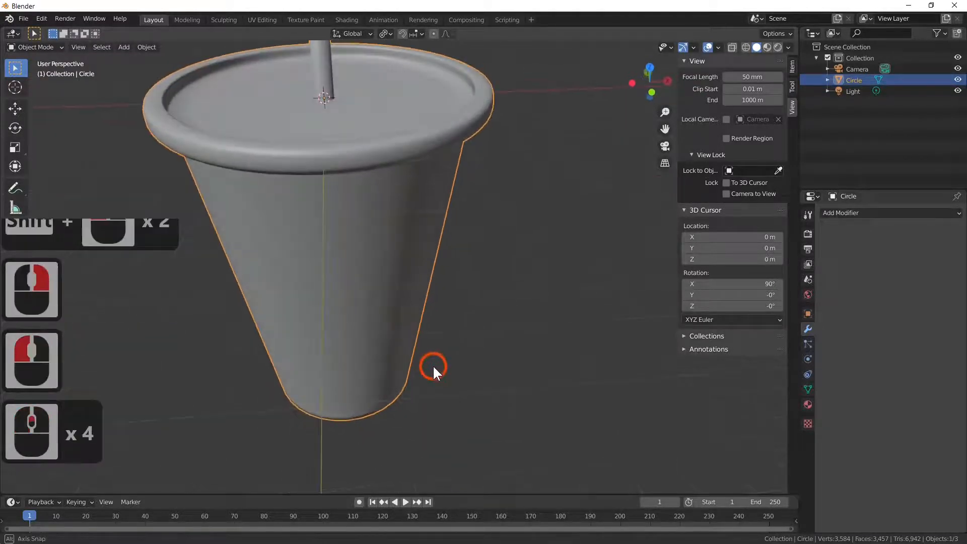
middle_drag(434, 365, 434, 371)
scroll(418, 341, down, 3)
scroll(412, 304, up, 2)
middle_drag(418, 331, 414, 267)
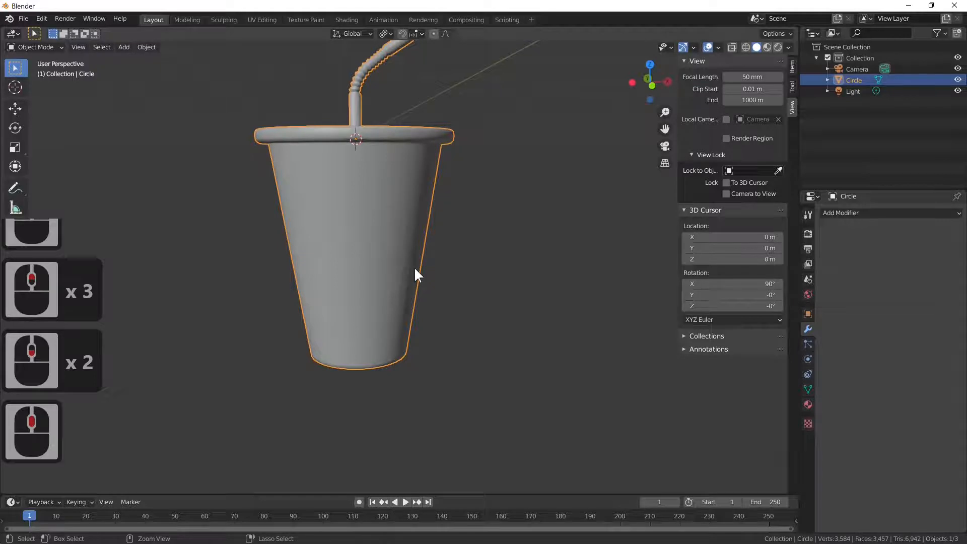
key(ctrl+a)
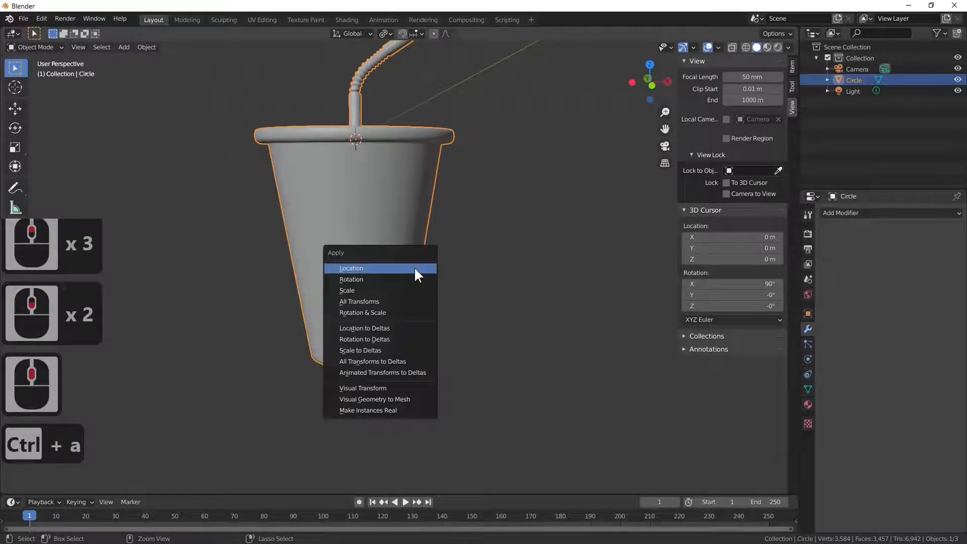
click(407, 315)
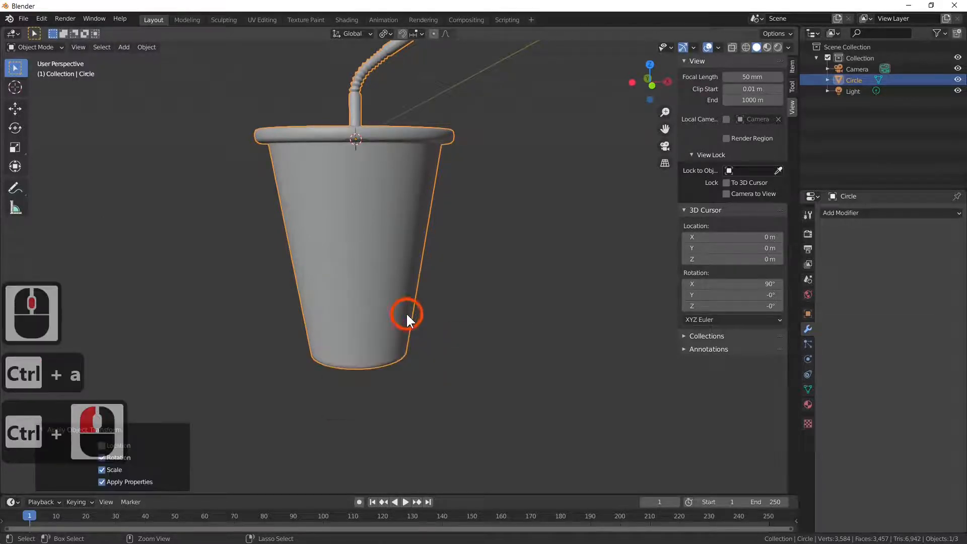
middle_drag(502, 211, 489, 252)
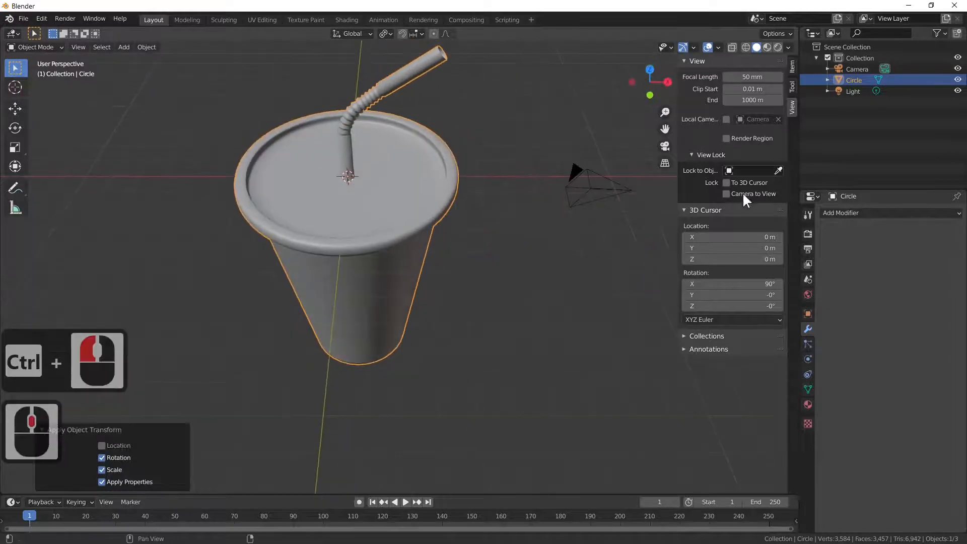
click(793, 66)
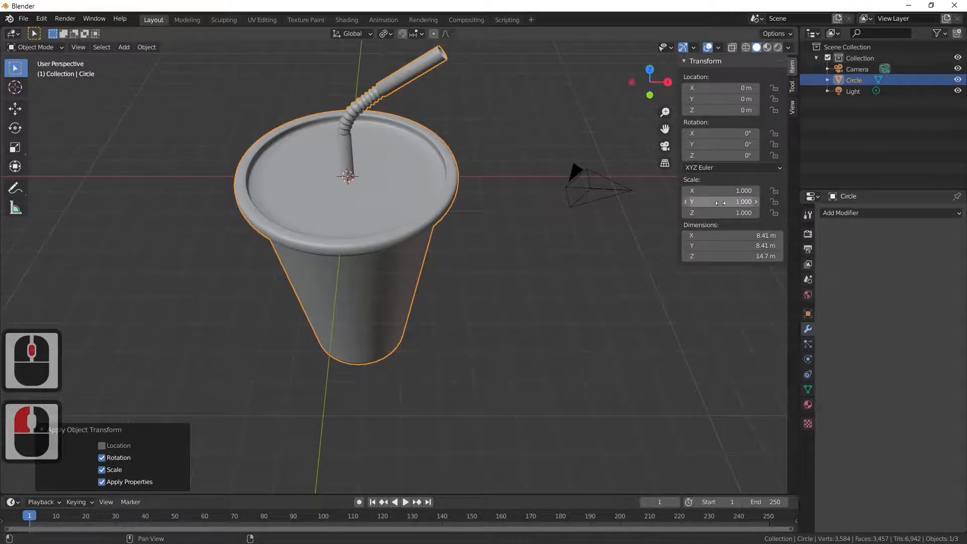
Try scaling the whole cup down uniformly, and undo the scaling
middle_drag(431, 180, 542, 216)
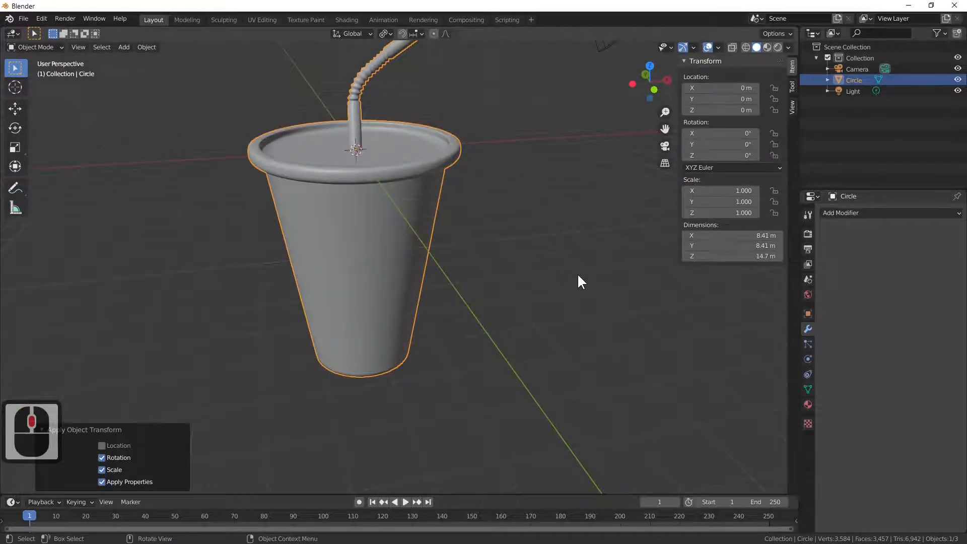
key(s)
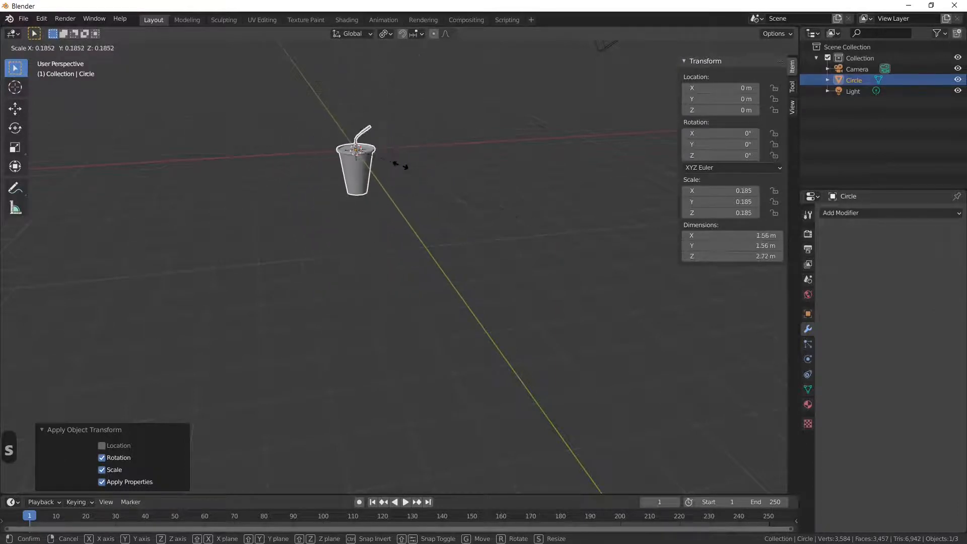
click(462, 200)
key(ctrl+z)
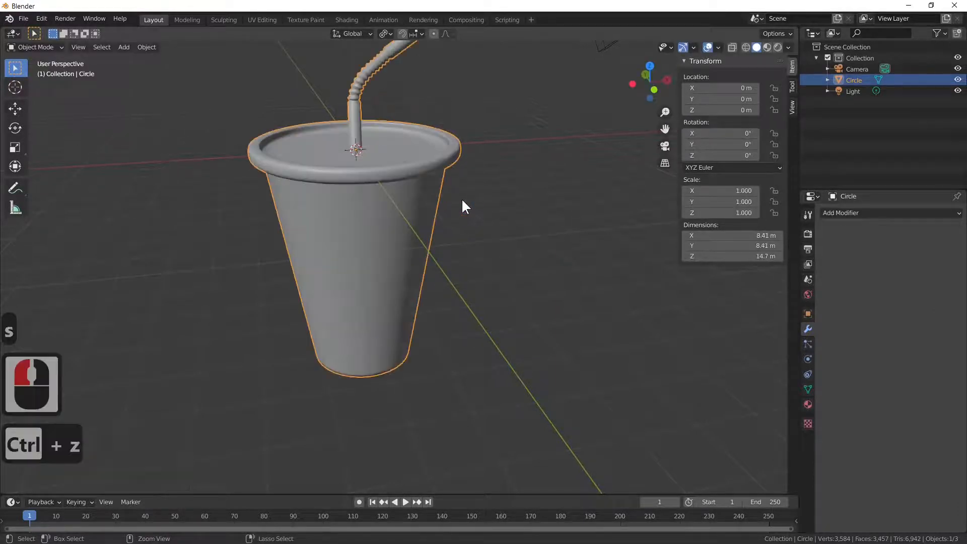
Look through the camera and scale the cup uniformly to about 0.201
middle_drag(462, 199, 463, 203)
key(KP_0)
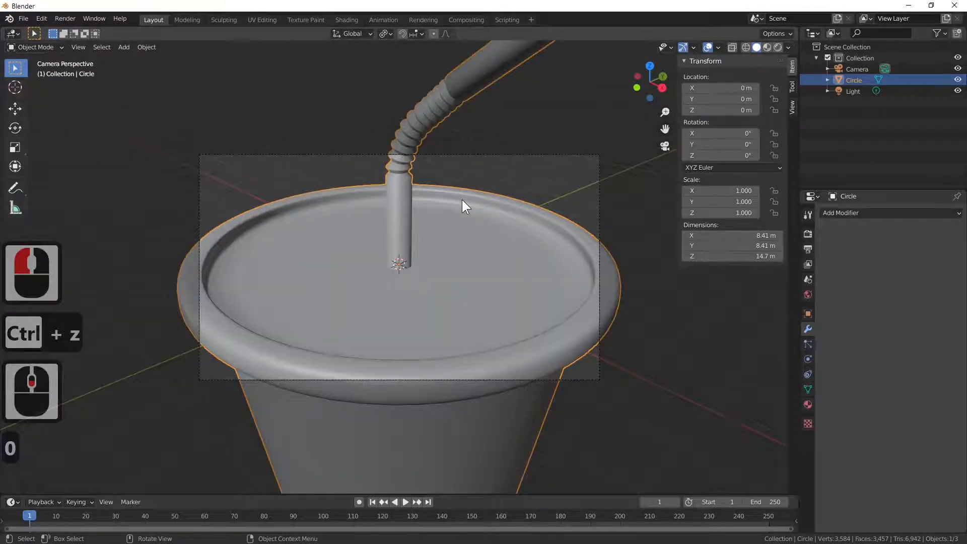
scroll(679, 345, down, 2)
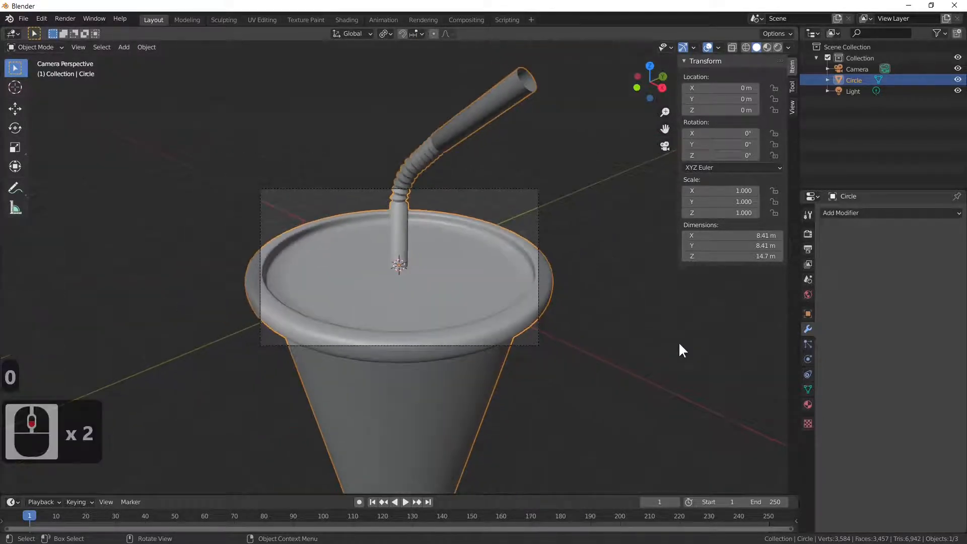
key(s)
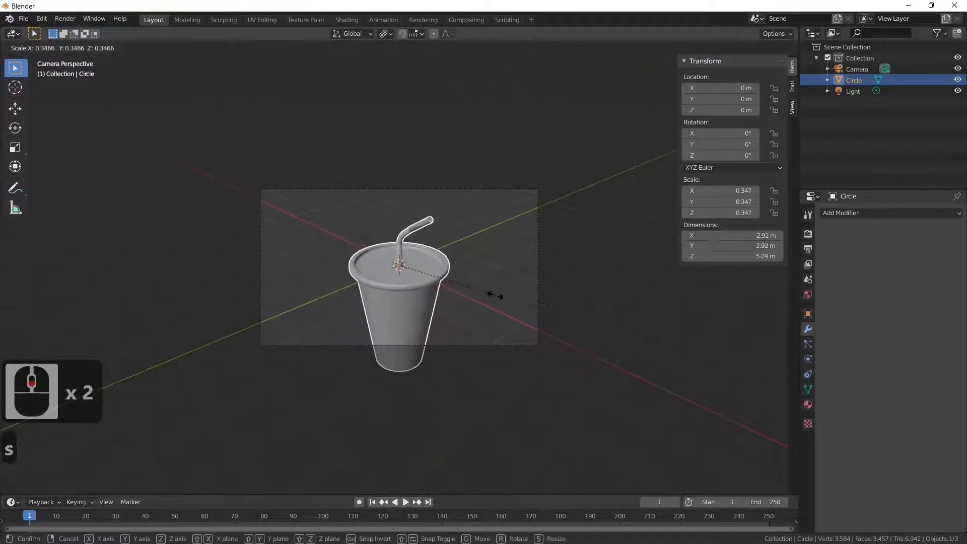
click(450, 290)
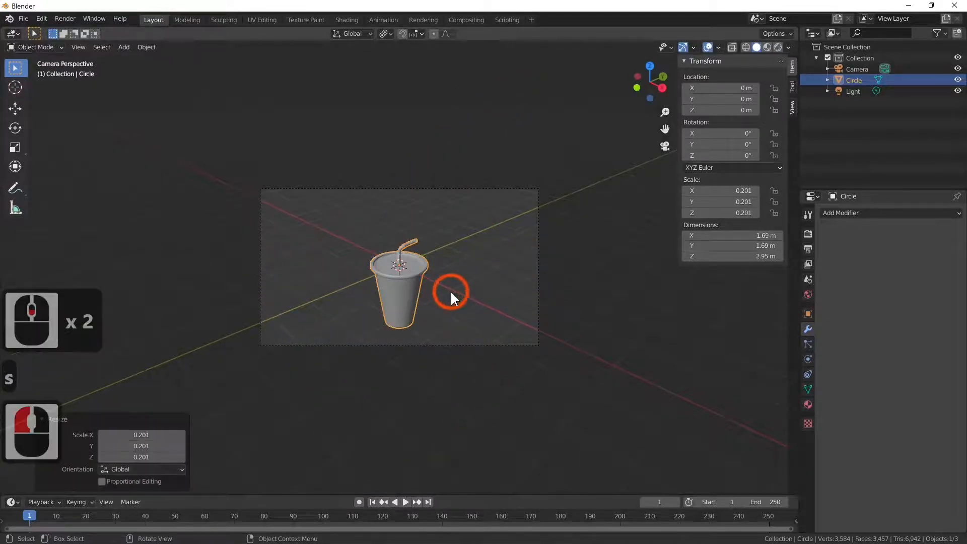
Move the cup up about 1.92 m along global Z so its base rests near the world origin
key(g)
key(z)
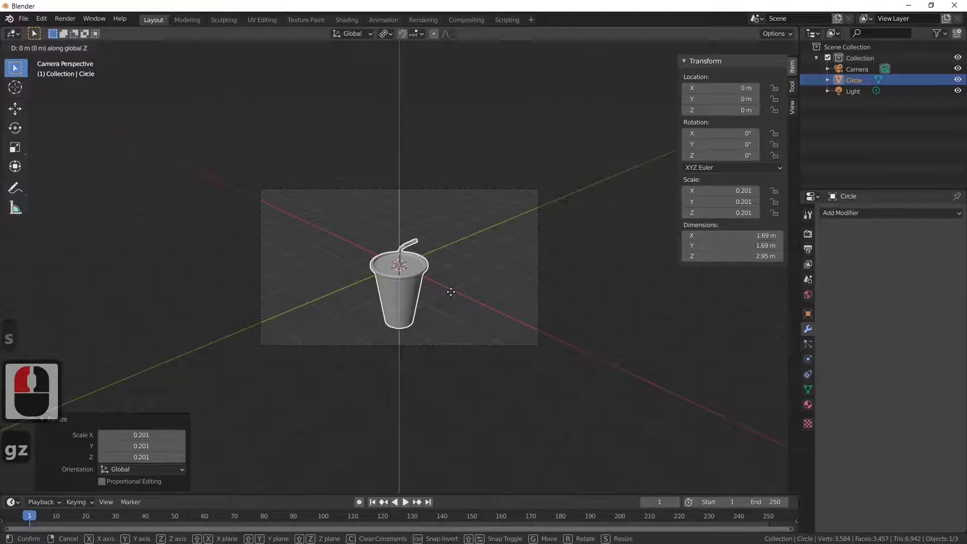
click(468, 229)
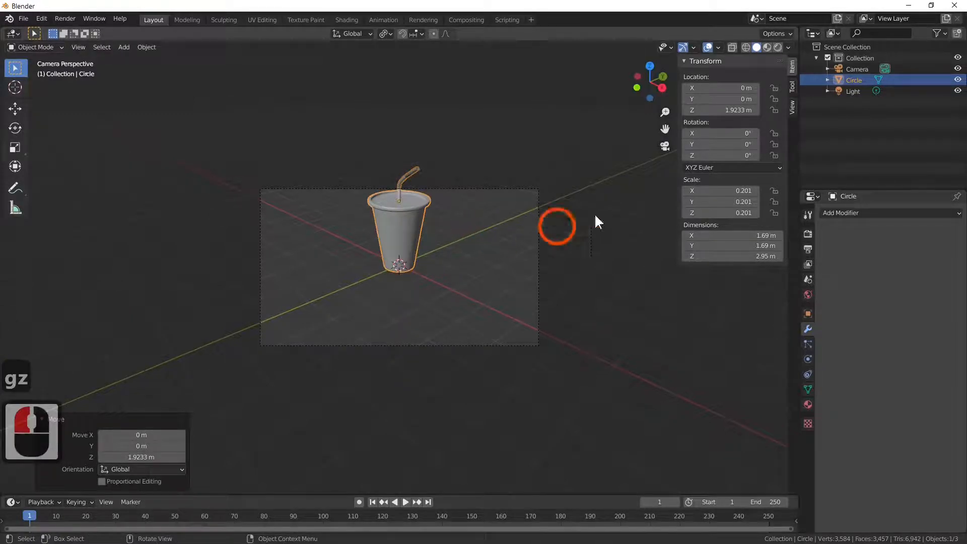
Raise the camera about 1.2 m along global Z so the whole cup and straw fit in the frame
click(810, 71)
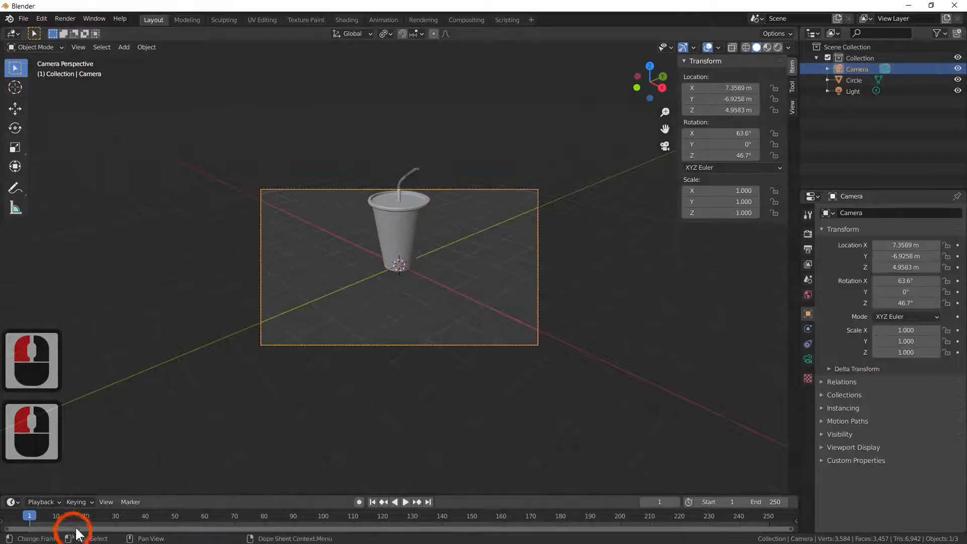
key(g)
key(z)
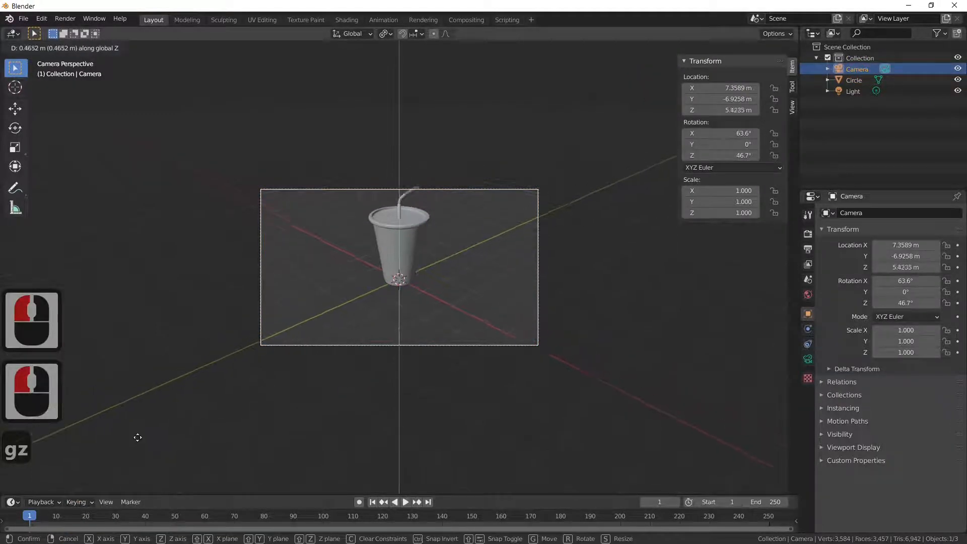
click(139, 390)
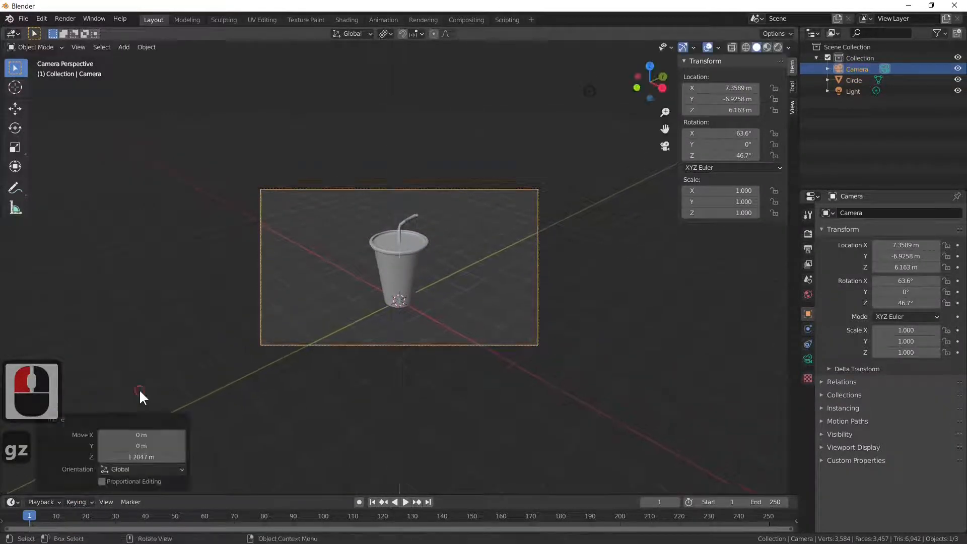
Add a plane at the world origin beneath the cup and scale it uniformly to about 4.18
click(125, 46)
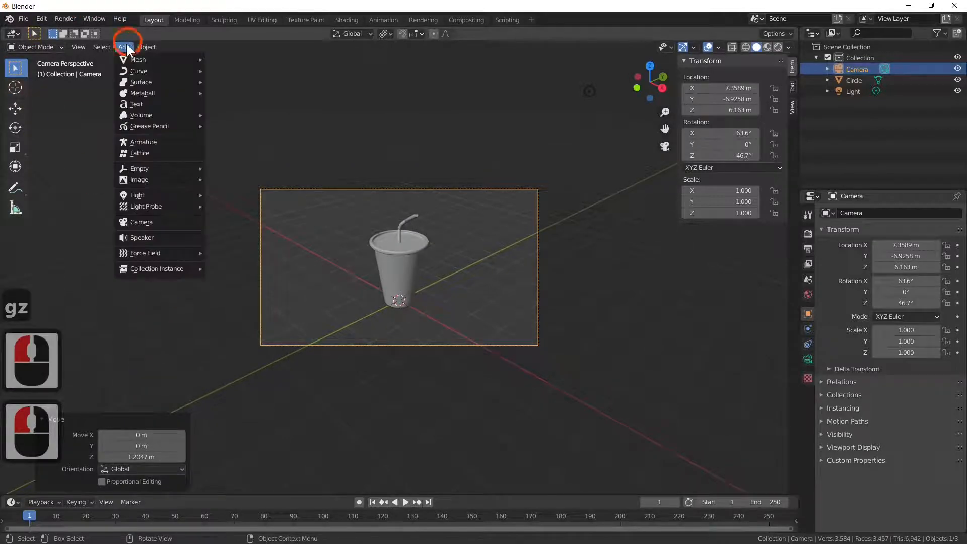
mouse_move(129, 60)
click(262, 54)
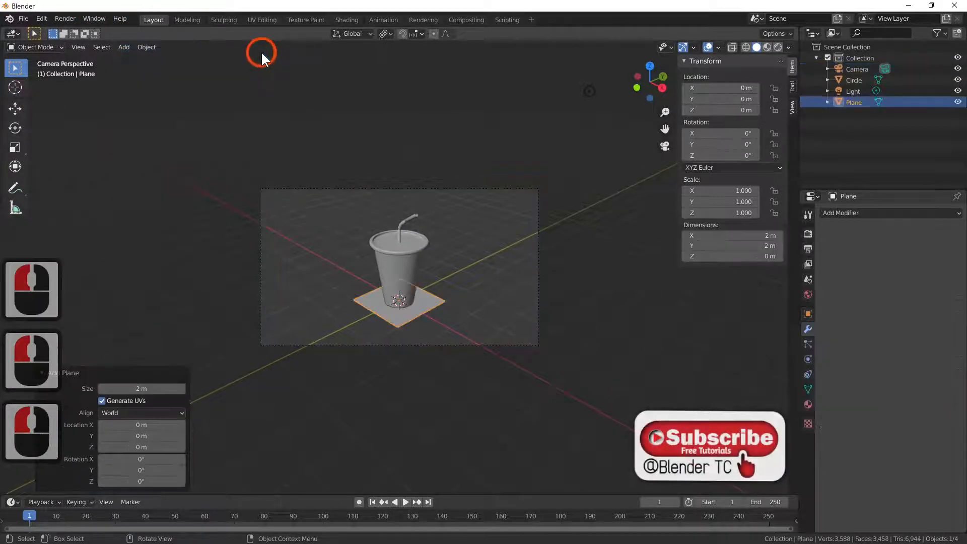
key(s)
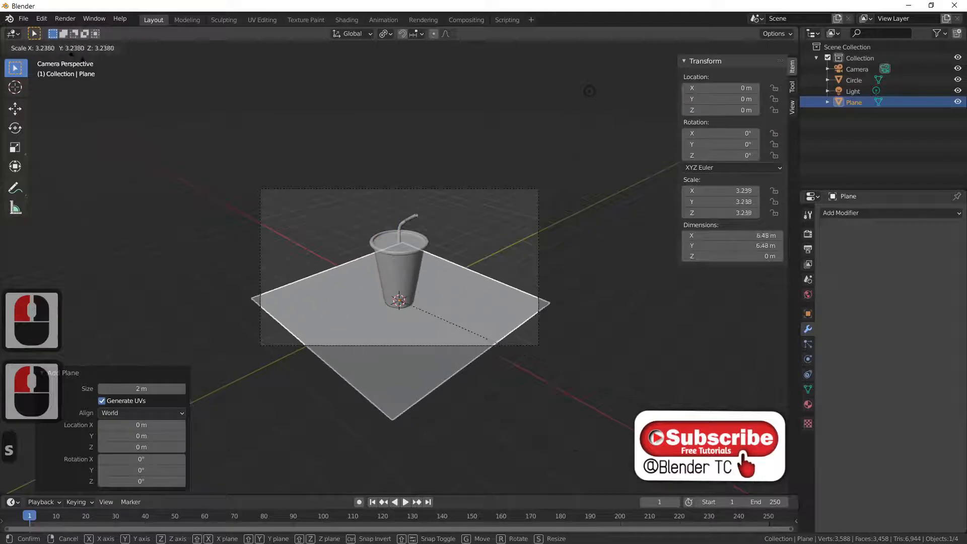
click(228, 85)
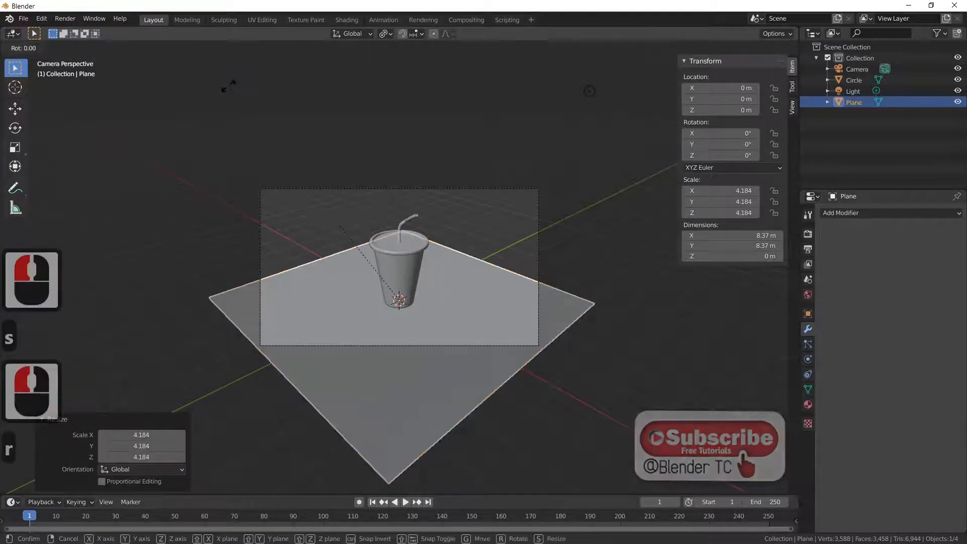
key(r)
key(z)
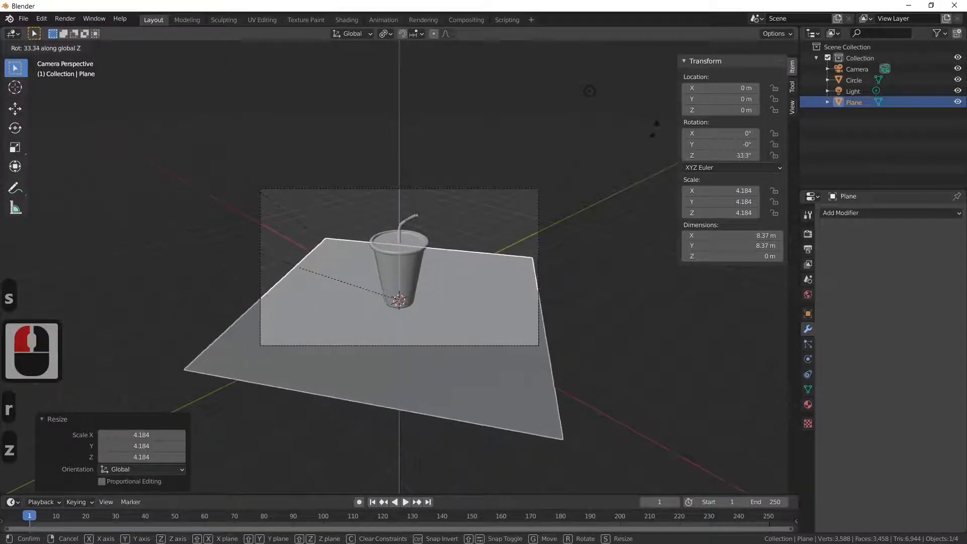
right_click(663, 213)
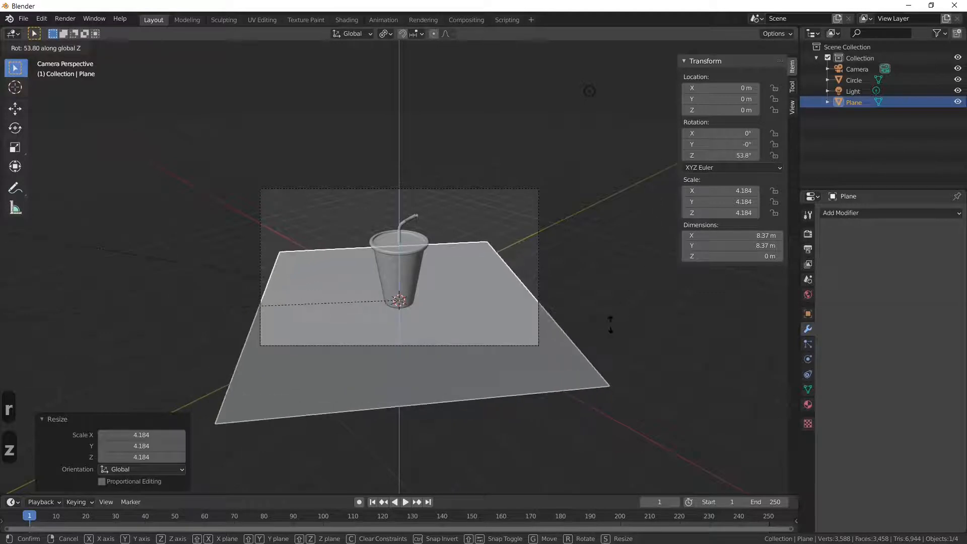
Scale the ground plane by about -2.76 along Z, and enlarge it uniformly by a factor of about 1.58
key(s)
key(z)
click(439, 271)
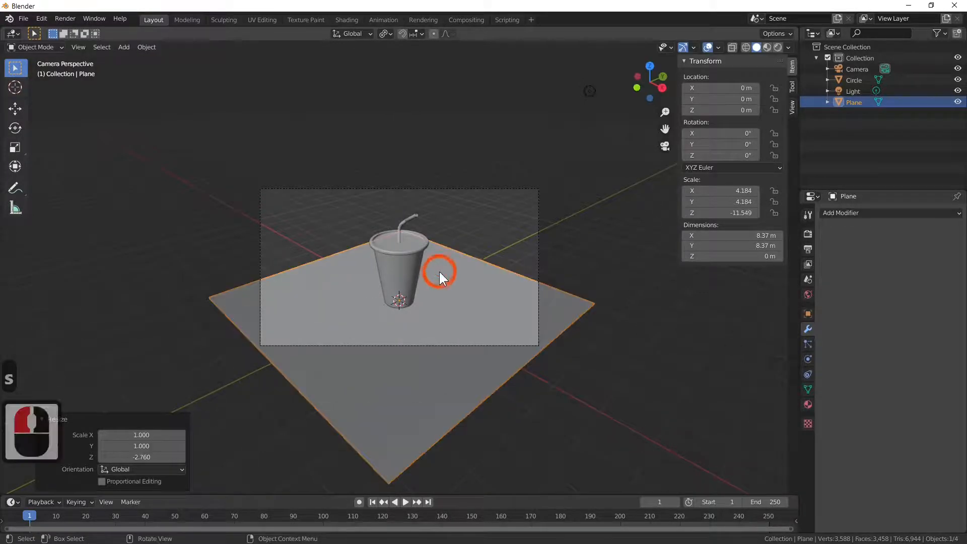
key(s)
click(504, 298)
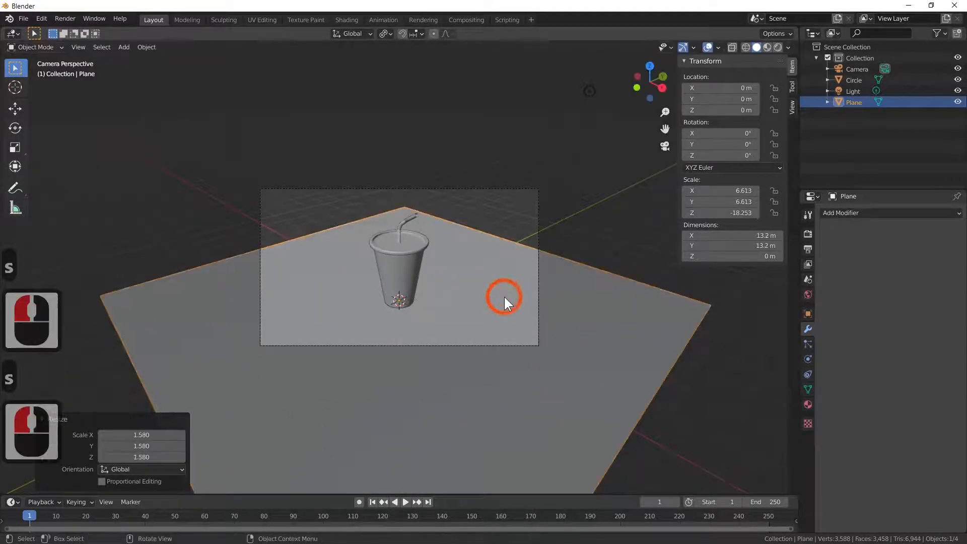
Try rotating the ground plane freely about the view axis, and undo the rotation
key(r)
click(478, 347)
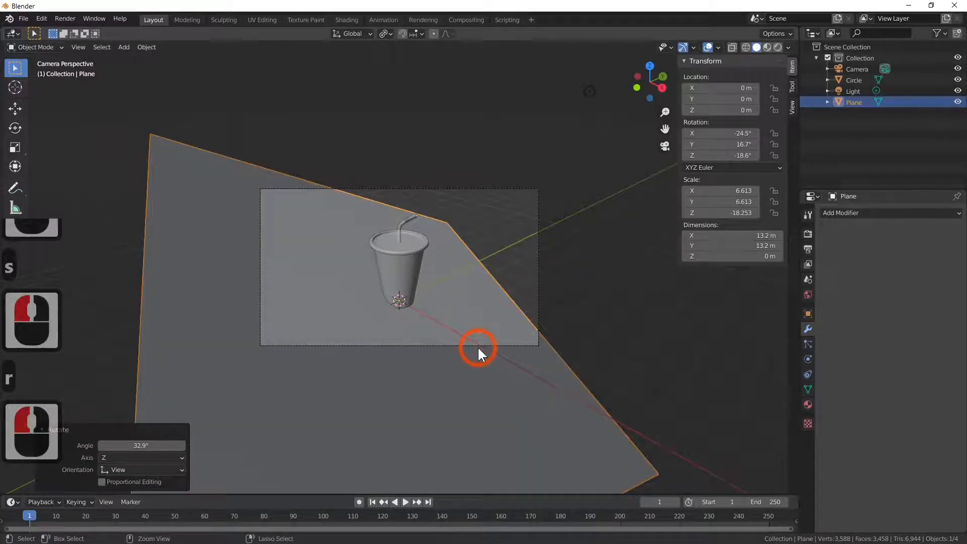
key(ctrl+z)
Rotate the ground plane about -44.8° around global Z so its back edge faces the camera
key(r)
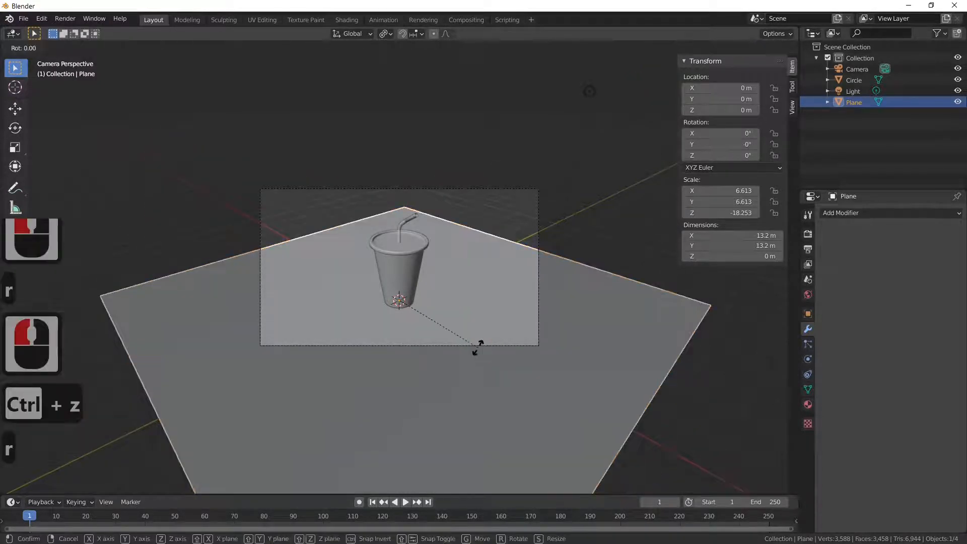
key(z)
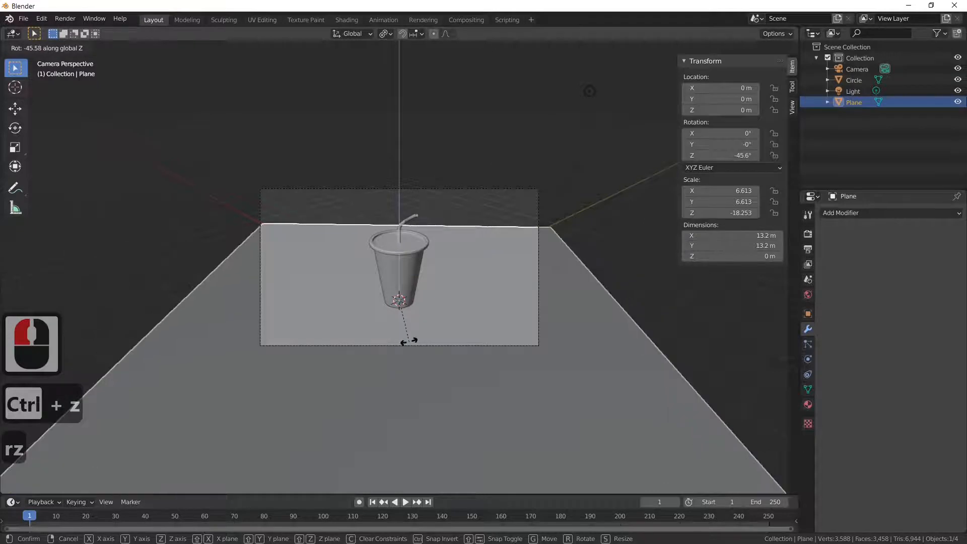
click(410, 341)
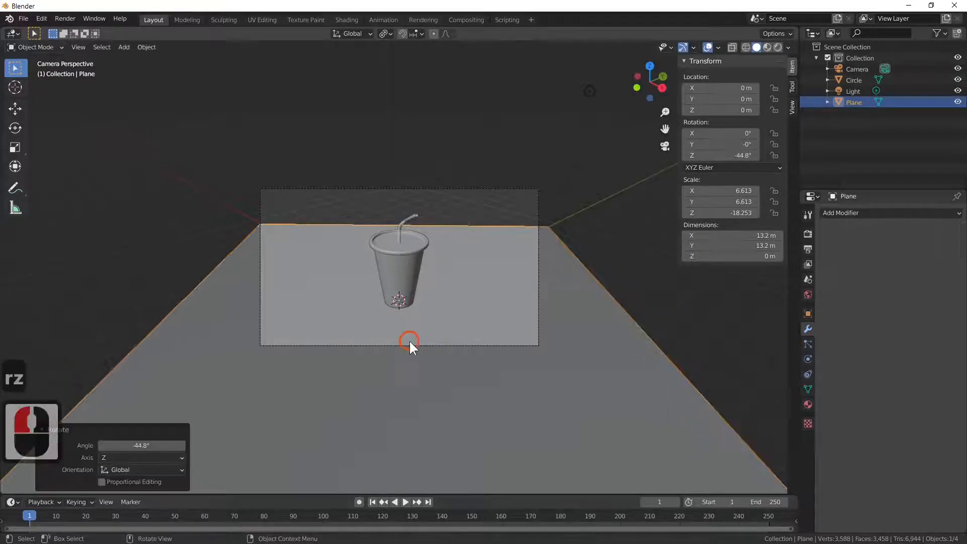
In Edit Mode, extrude the plane's back edge about 4.2 m up along global Z to form a backdrop wall
scroll(507, 237, up, 1)
key(Tab)
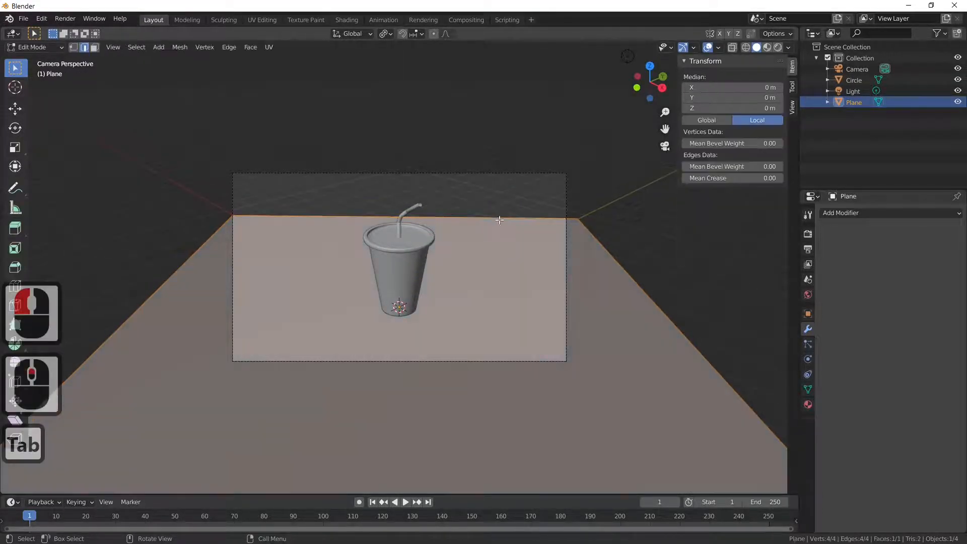
click(499, 217)
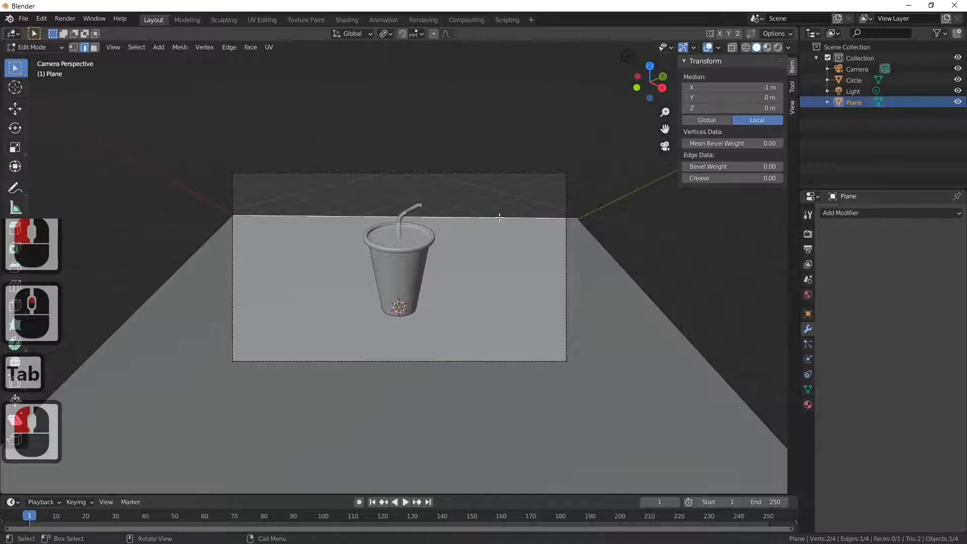
key(e)
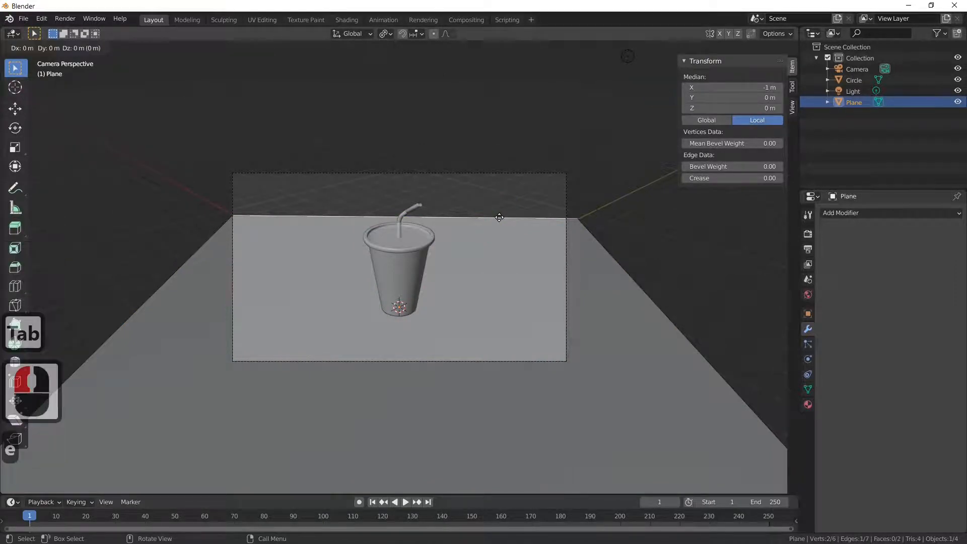
key(z)
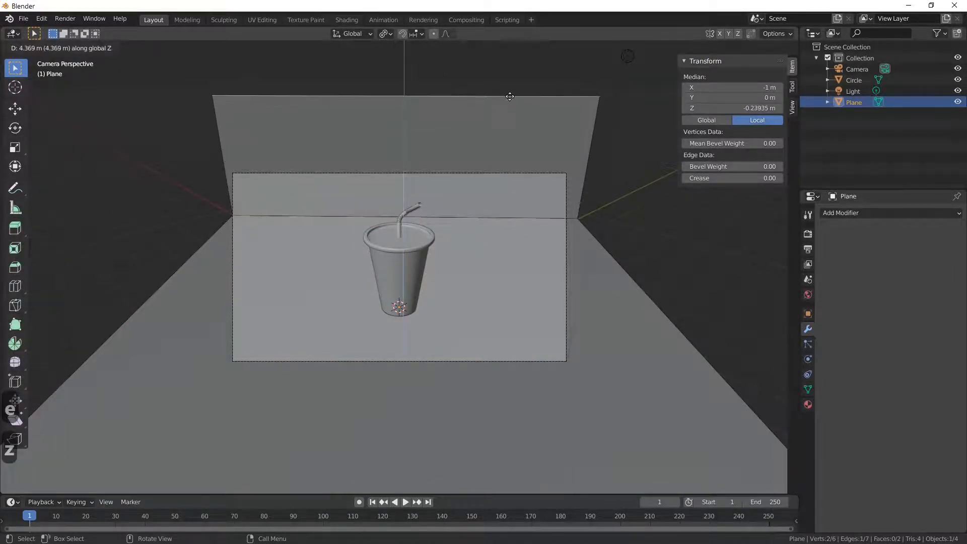
click(510, 101)
Bevel the edge between floor and back wall with a width of 0.16 m and 11 segments
click(477, 222)
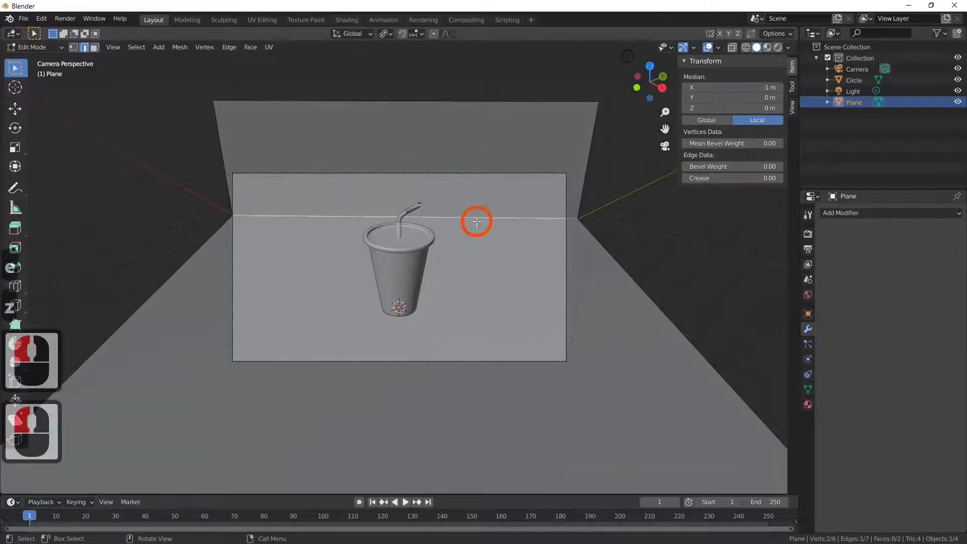
alt+click(476, 222)
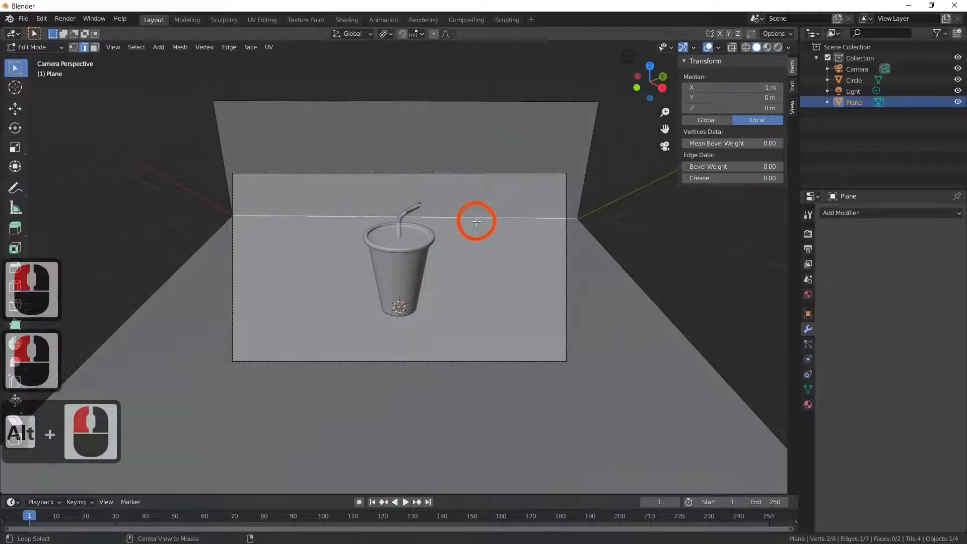
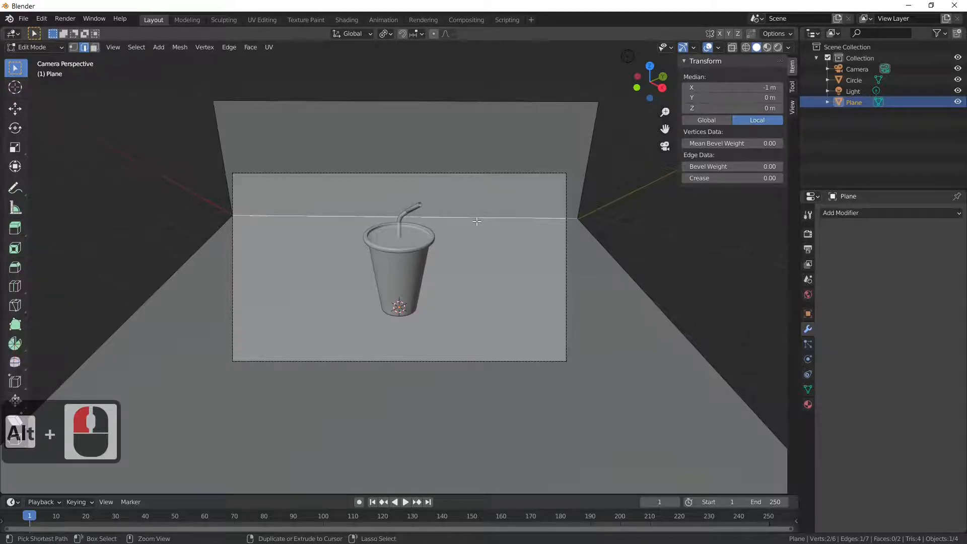
key(ctrl+b)
click(477, 222)
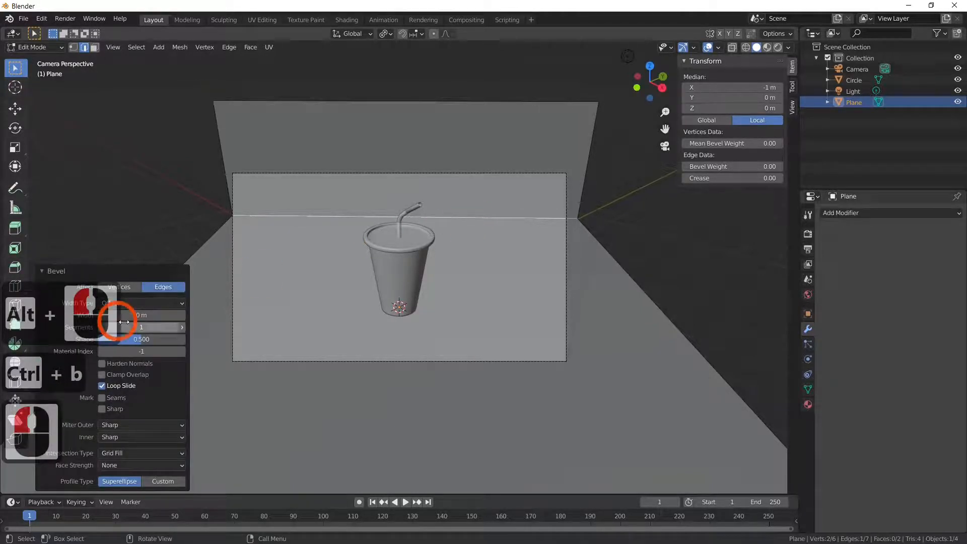
drag(156, 315, 167, 315)
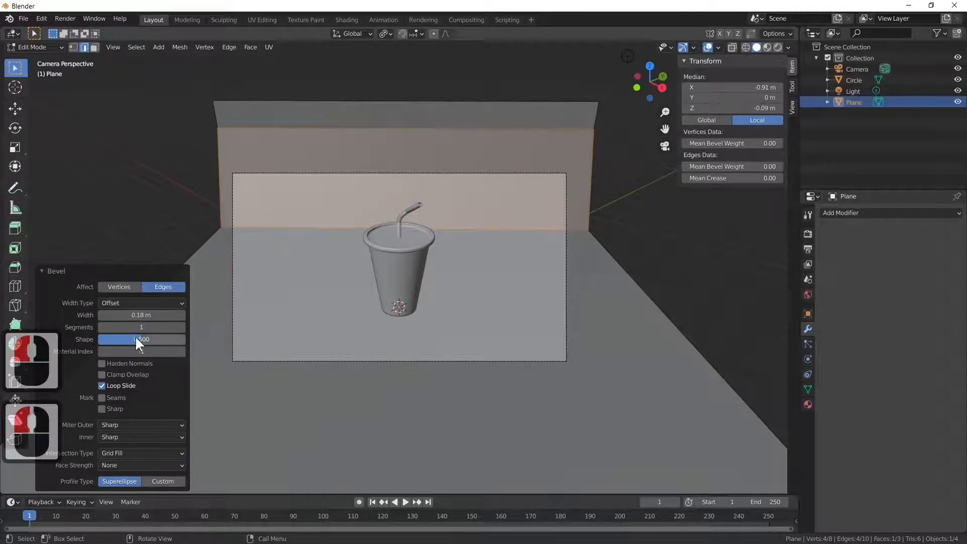
mouse_move(148, 316)
mouse_down()
mouse_move(168, 315)
mouse_move(147, 328)
mouse_up()
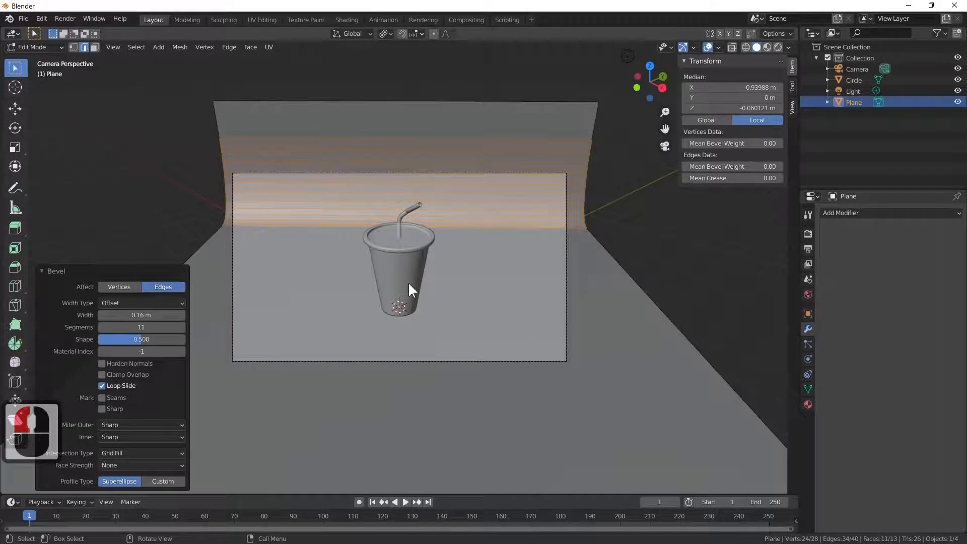
Return to Object Mode and shade the curved backdrop smooth
key(Tab)
scroll(410, 287, up, 3)
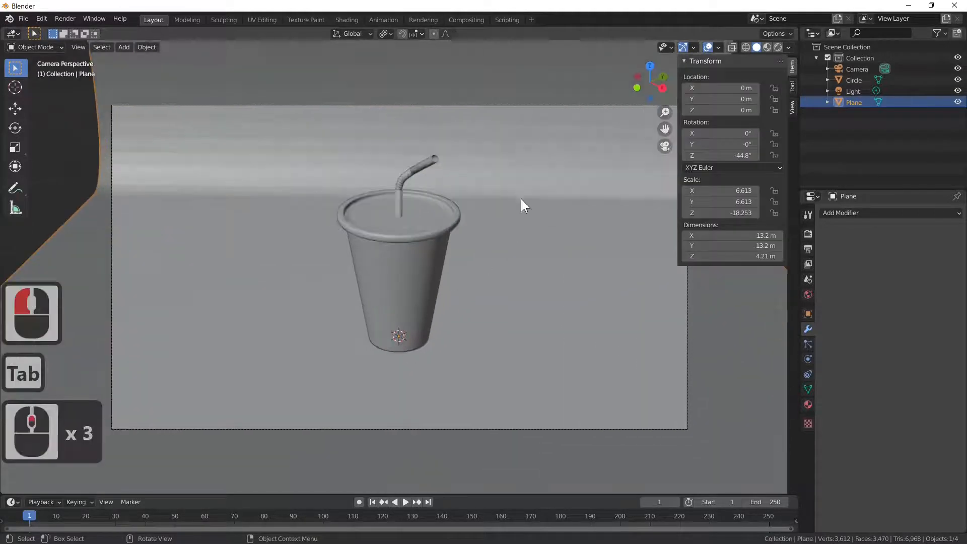
right_click(528, 181)
click(527, 180)
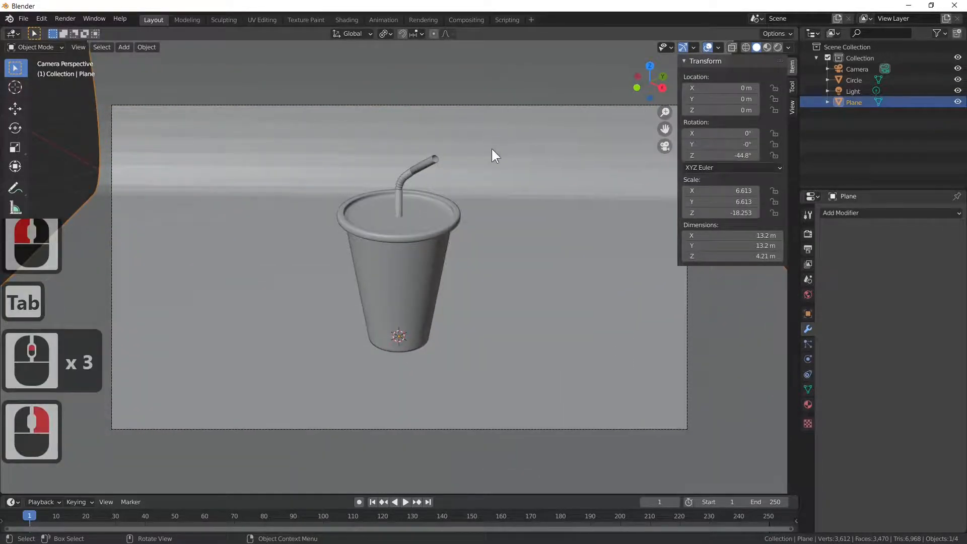
right_click(487, 149)
click(486, 150)
Examine the cup against the backdrop through the camera, from above and up close
scroll(486, 166, down, 2)
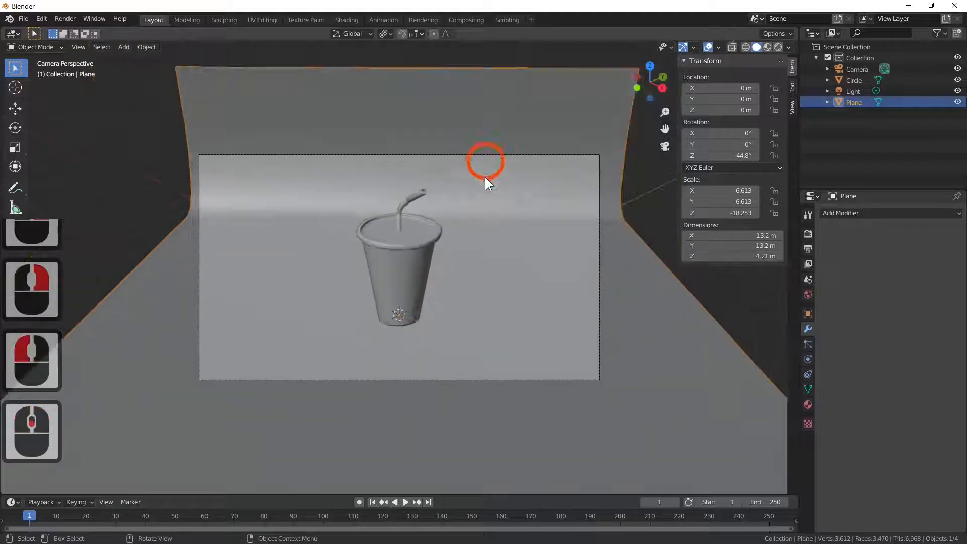
scroll(491, 376, down, 2)
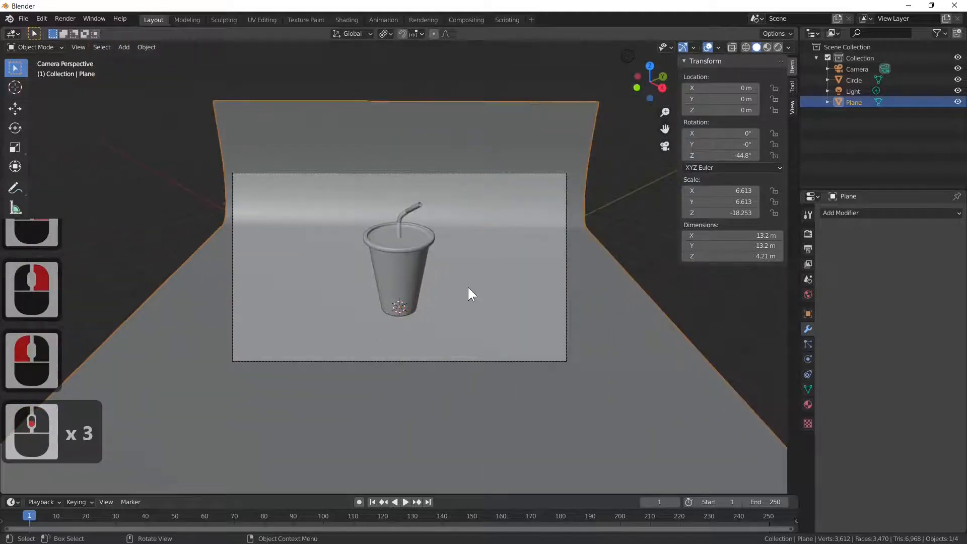
scroll(474, 222, up, 1)
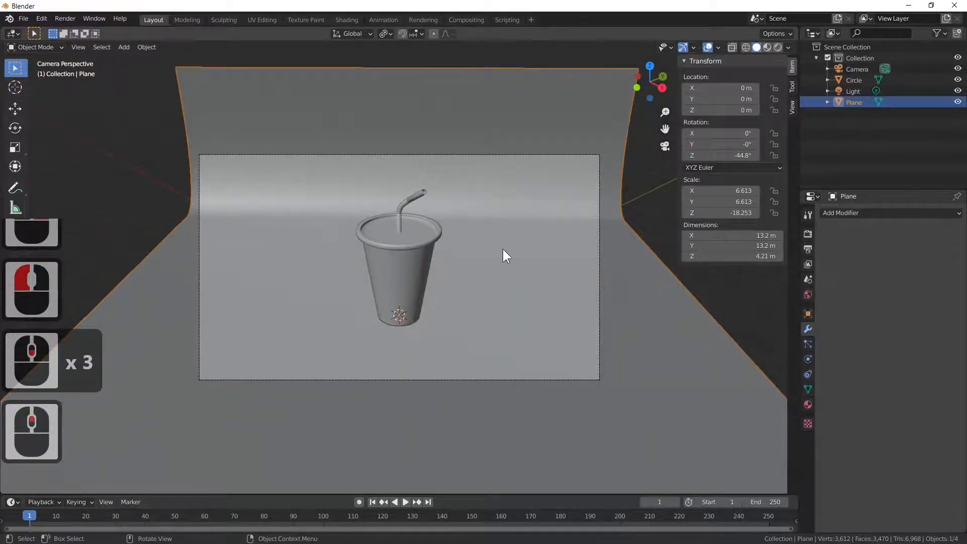
scroll(598, 304, down, 3)
middle_drag(588, 318, 568, 279)
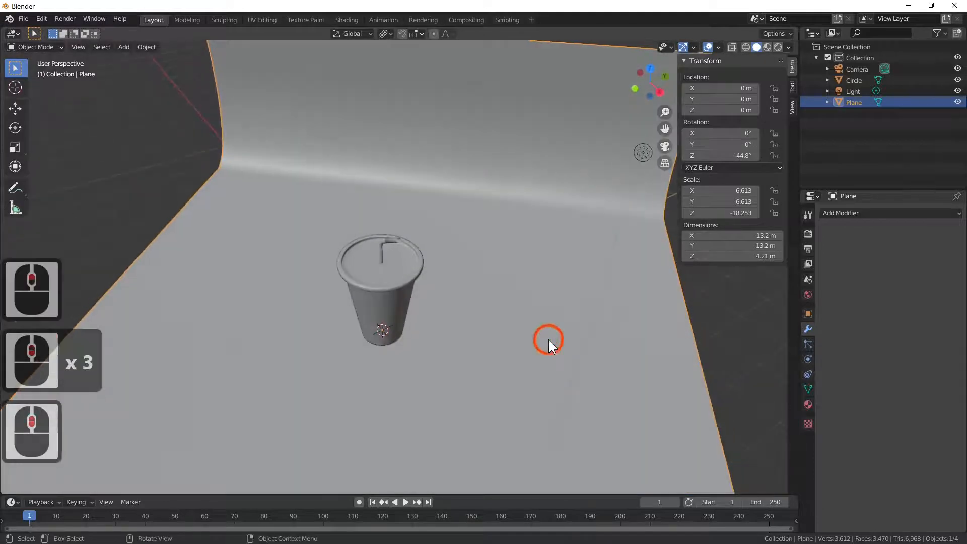
scroll(549, 340, up, 3)
middle_drag(489, 229, 497, 287)
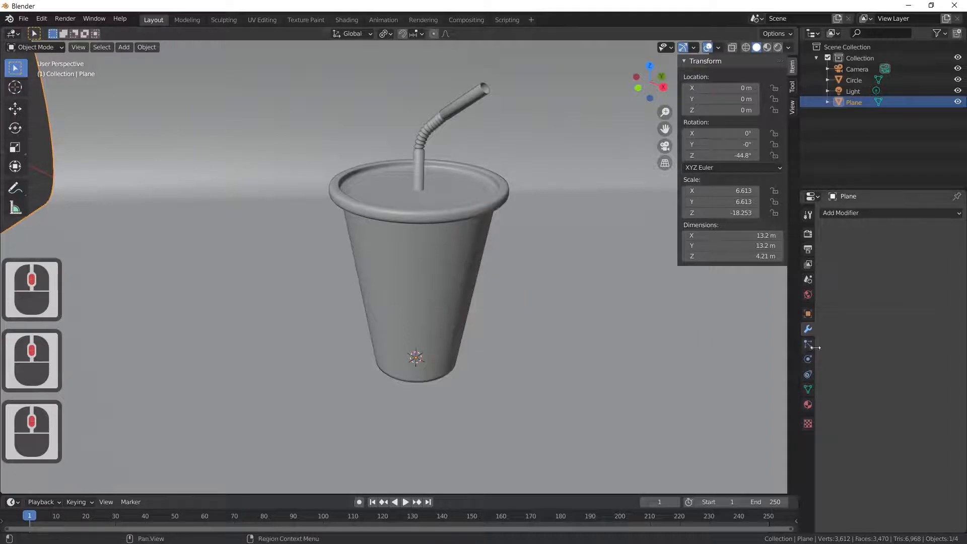
Select the joined cup object and create a first new material for it
click(421, 277)
click(851, 330)
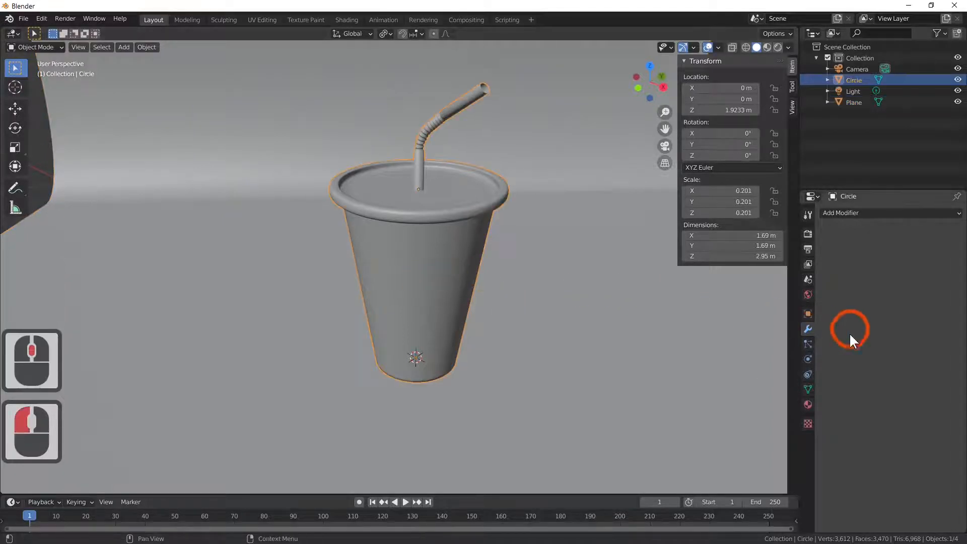
click(809, 404)
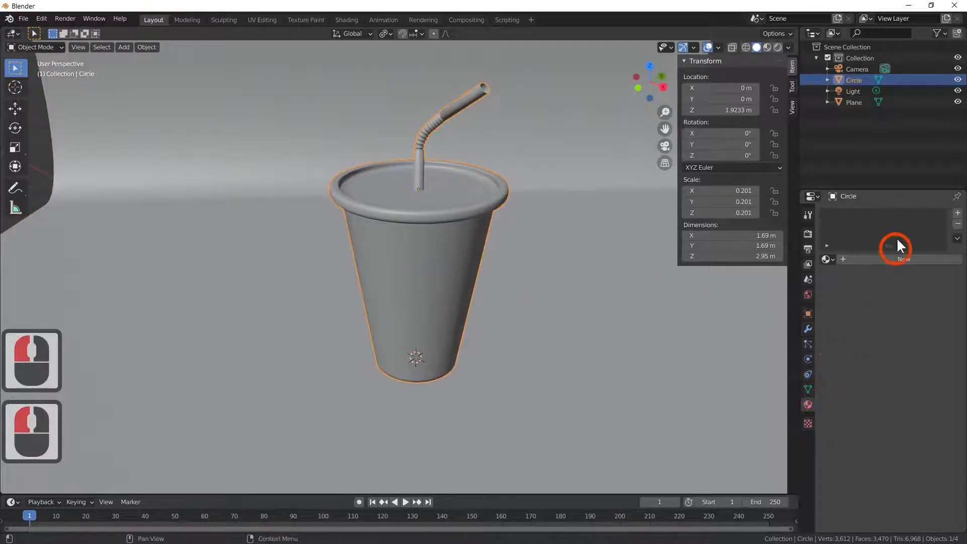
click(863, 258)
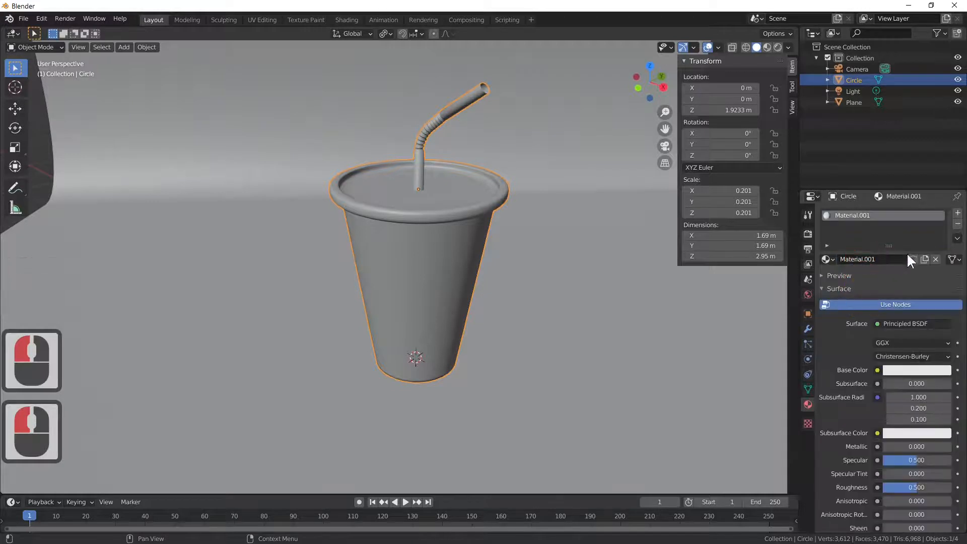
scroll(903, 262, up, 3)
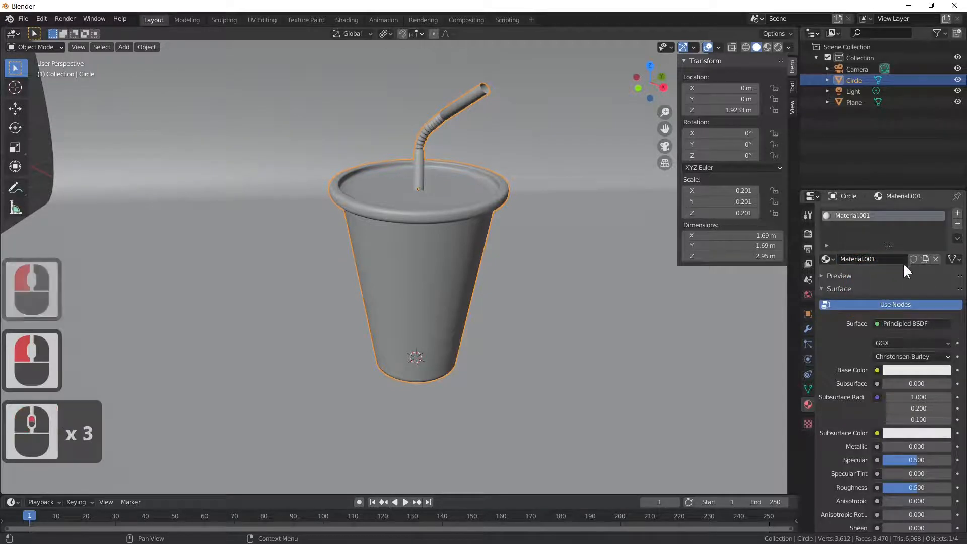
Add two more material slots to the cup object and create a new material in each
click(958, 213)
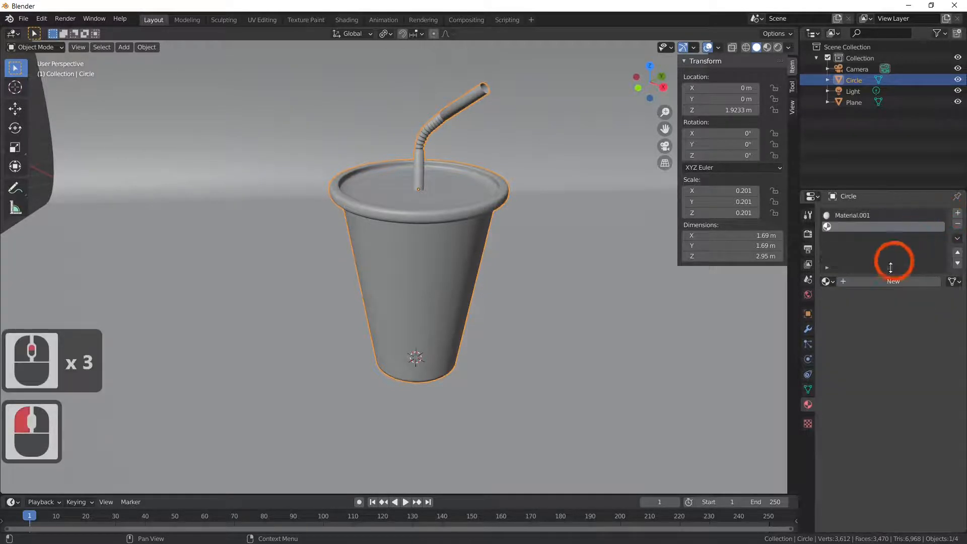
click(892, 281)
click(958, 213)
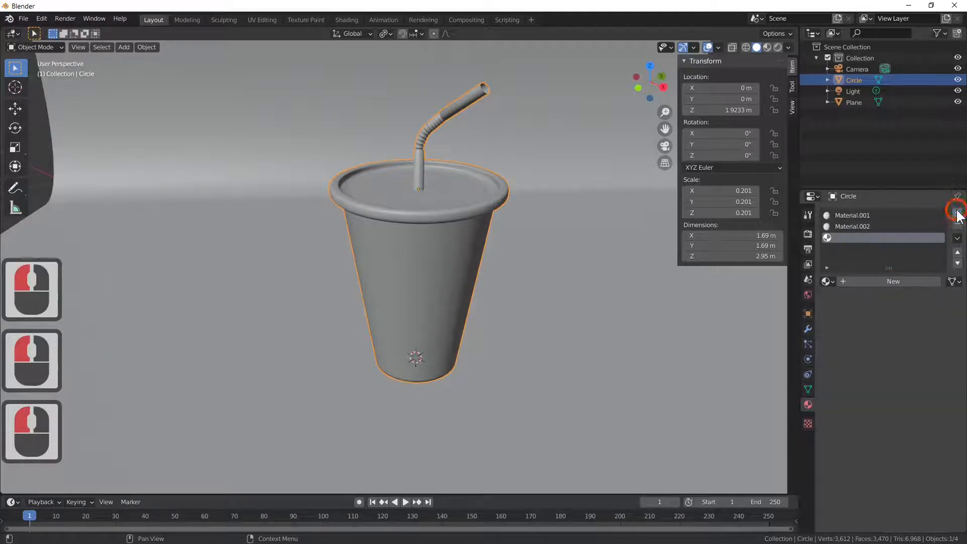
click(883, 282)
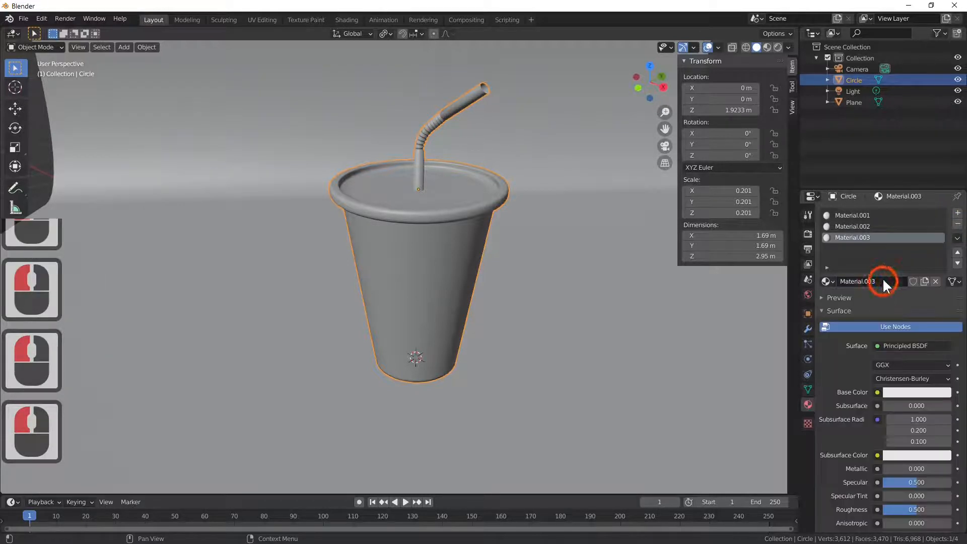
Rename the cup object's first material as lid and the second as cup
triple_click(860, 216)
text(li)
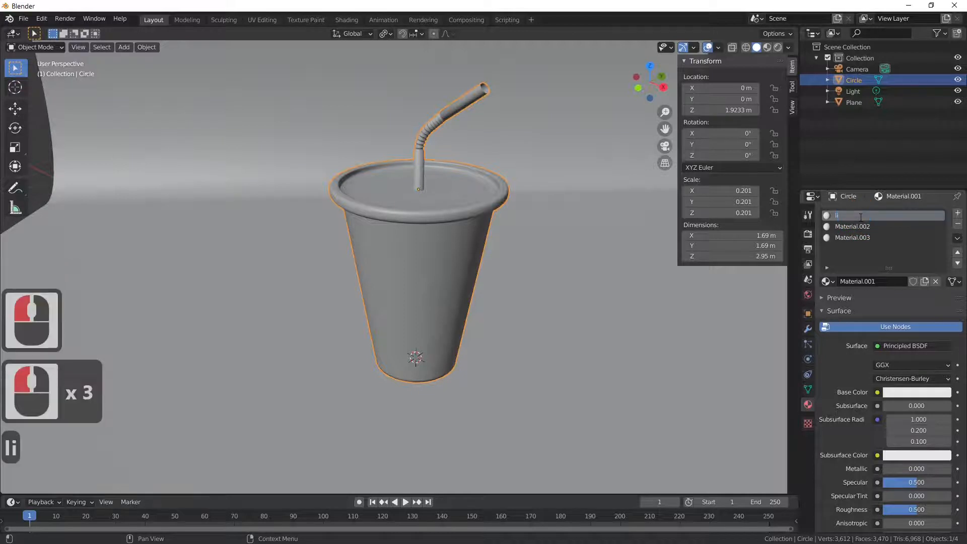
text(d)
click(854, 226)
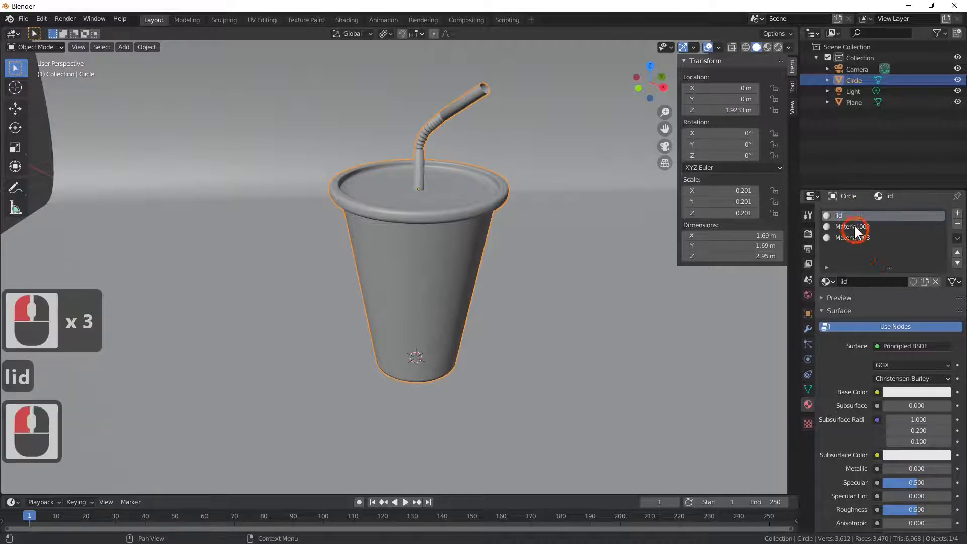
triple_click(856, 226)
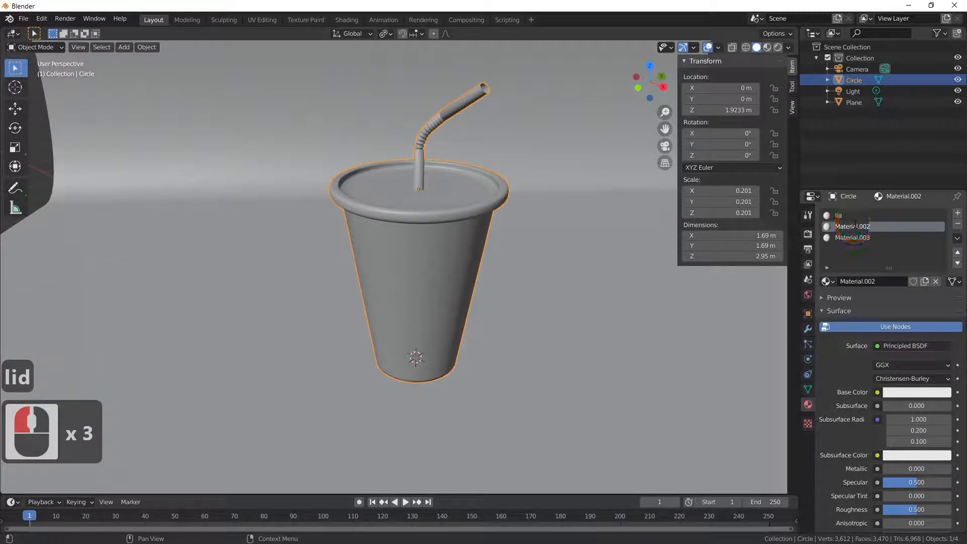
text(cup)
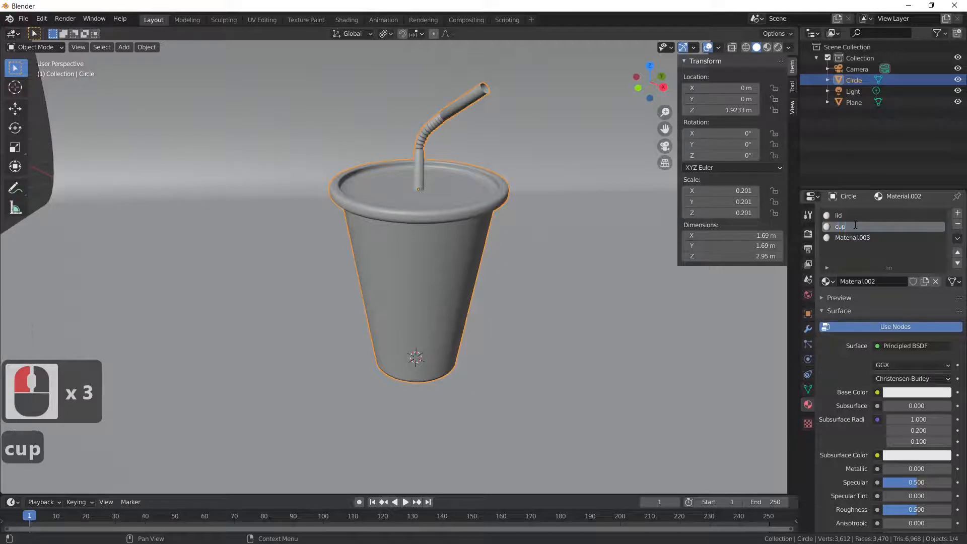
Add a fourth material slot to the cup object and create a new material in it
click(859, 244)
click(860, 244)
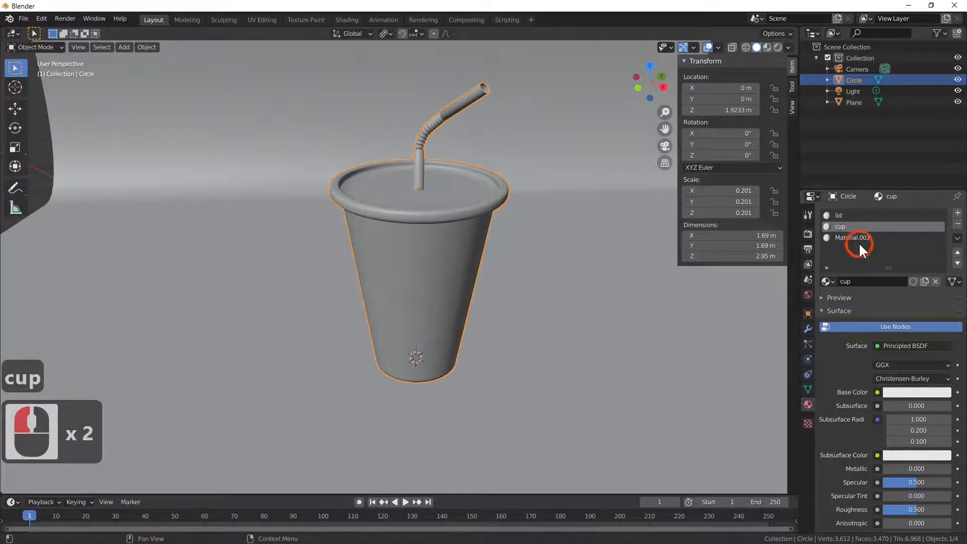
click(856, 236)
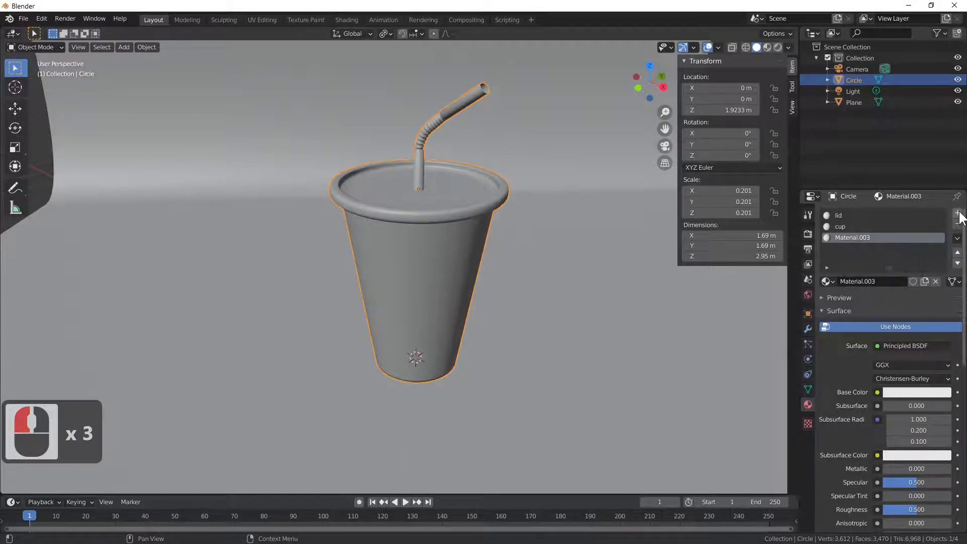
click(959, 214)
click(871, 280)
Rename the third material as straw1 and the fourth as straw2
click(862, 238)
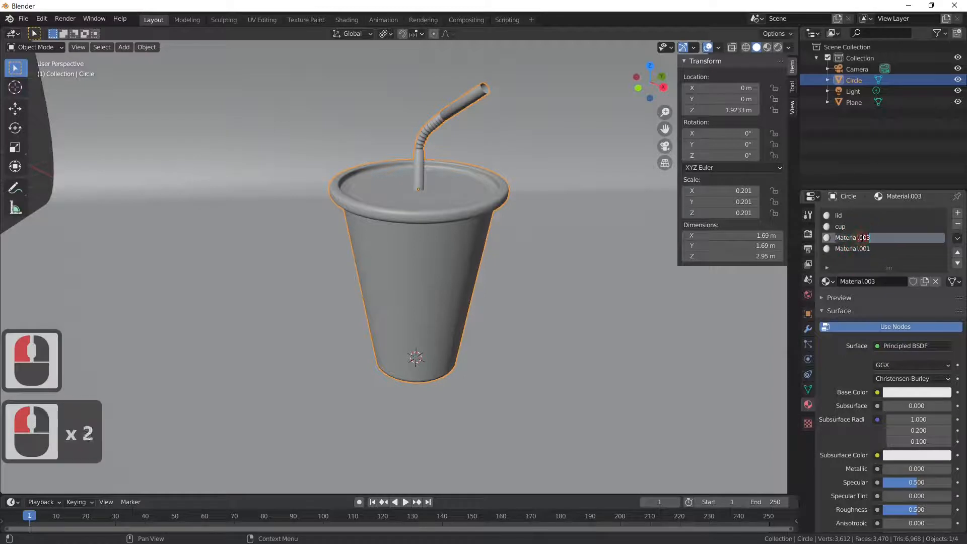
double_click(861, 238)
text(st)
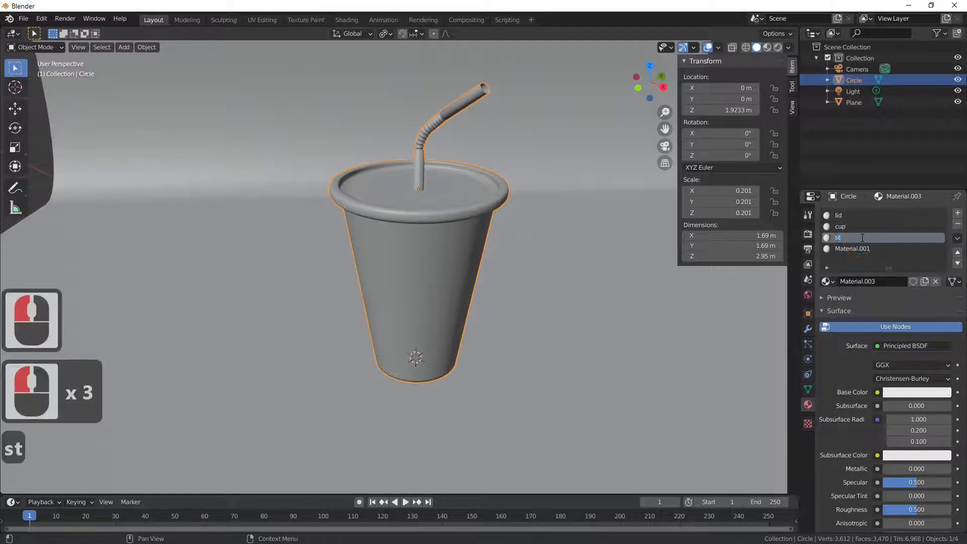
text(raw1)
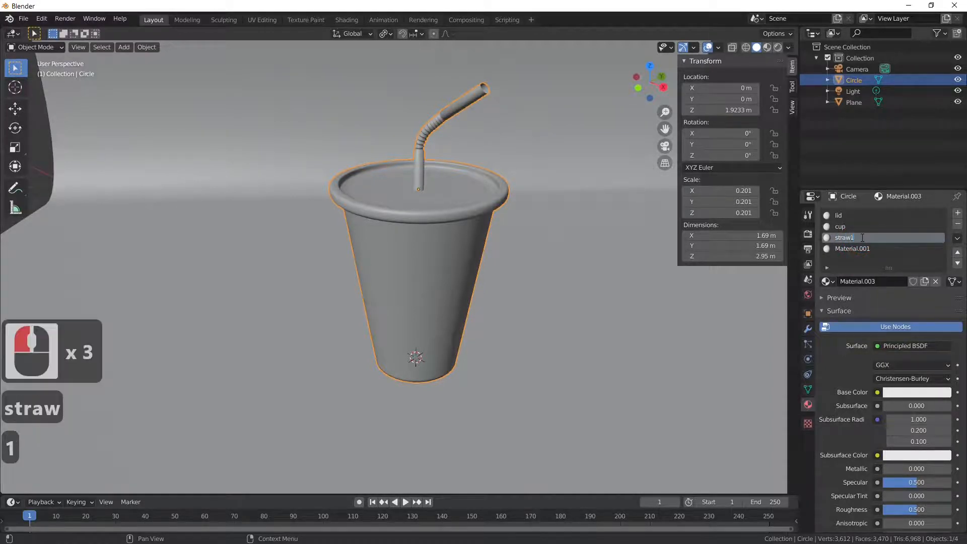
click(859, 249)
double_click(860, 248)
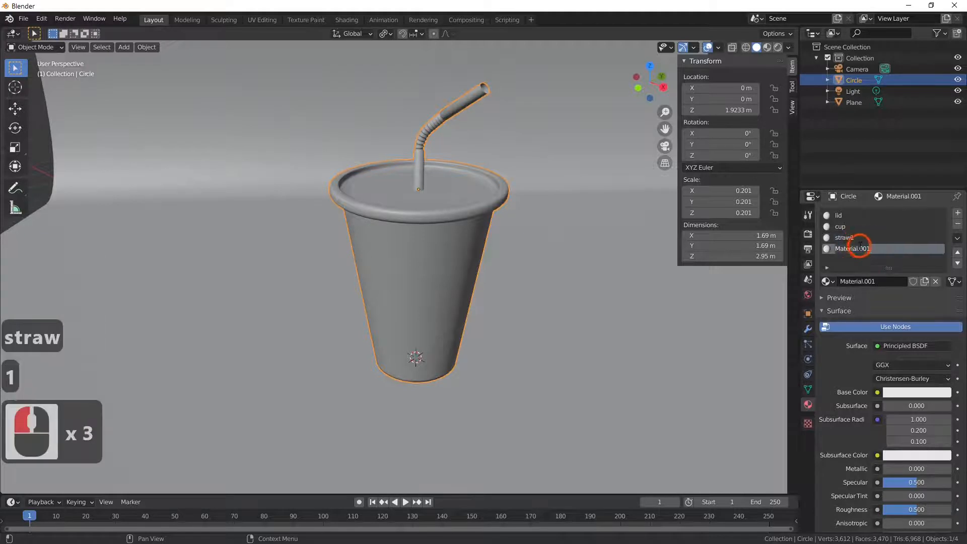
text(st)
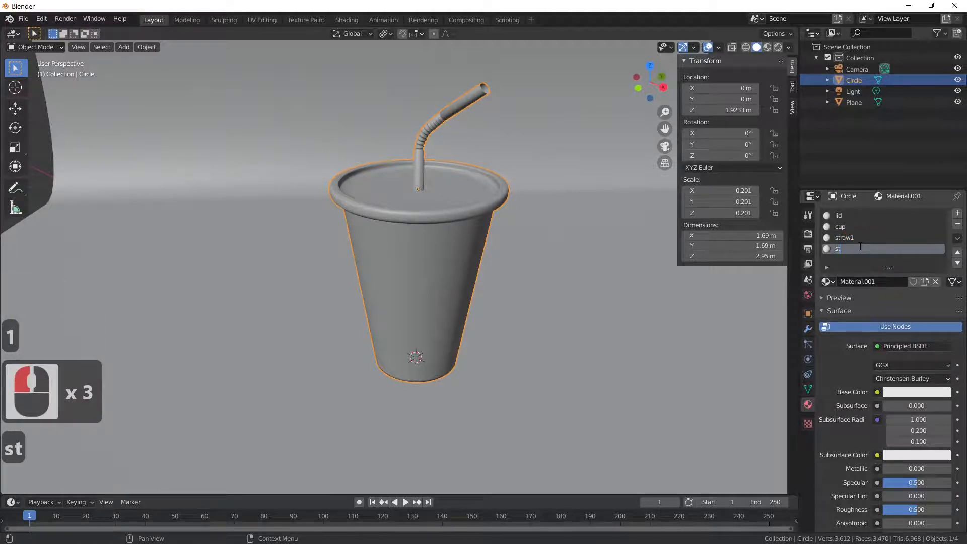
text(raw2)
click(818, 99)
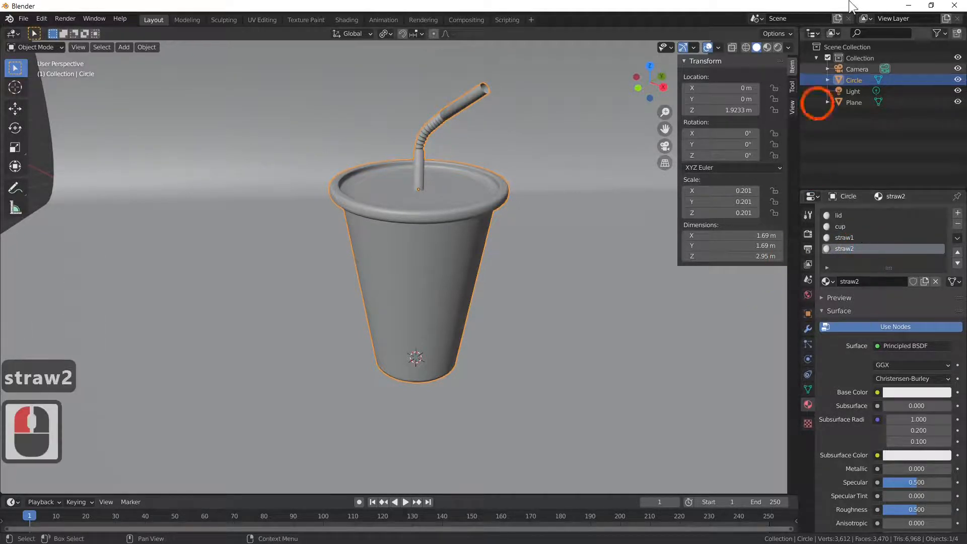
Switch the viewport to Rendered shading and look at the cup from slightly above
click(778, 48)
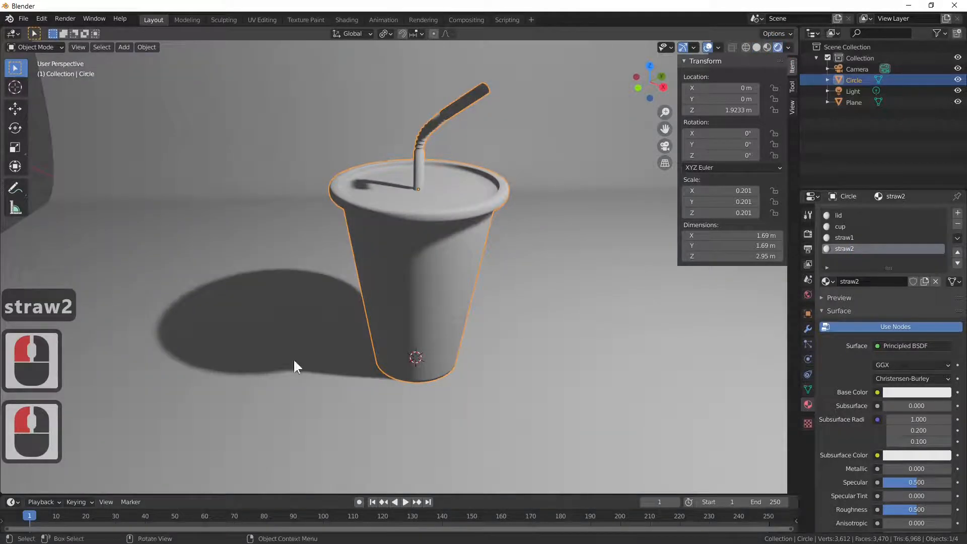
middle_drag(473, 308, 486, 325)
scroll(462, 297, up, 3)
scroll(461, 300, down, 3)
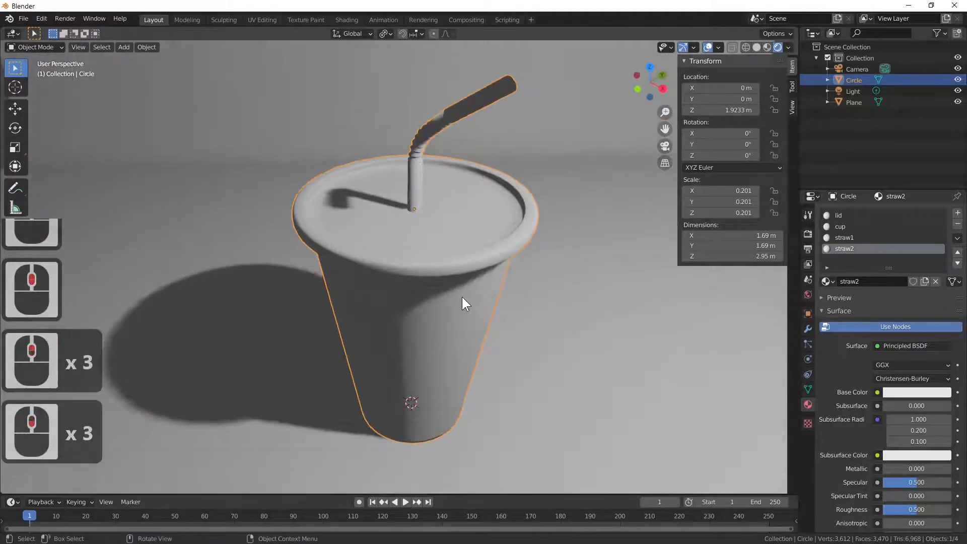
Enter Edit Mode on the cup object and select all linked geometry of the straw
click(421, 172)
click(428, 174)
key(Tab)
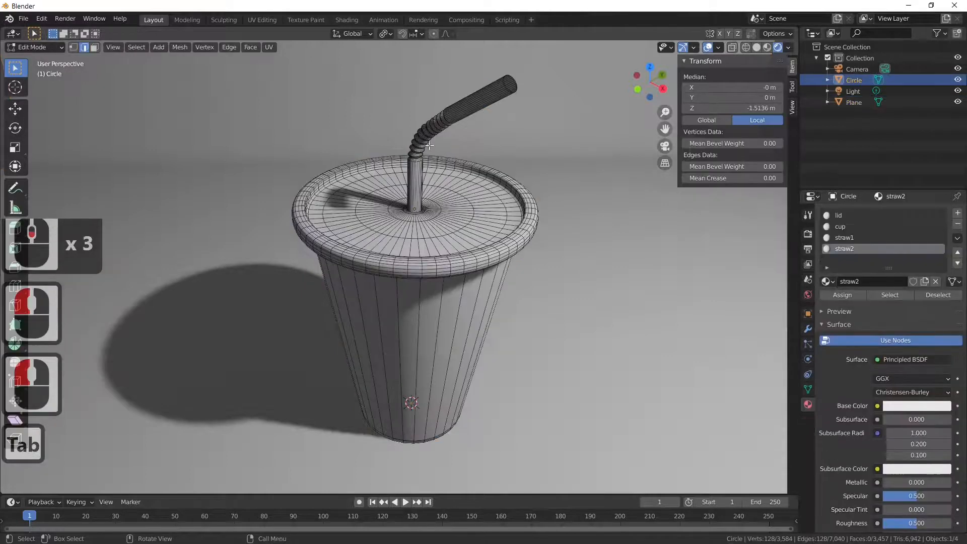
click(468, 104)
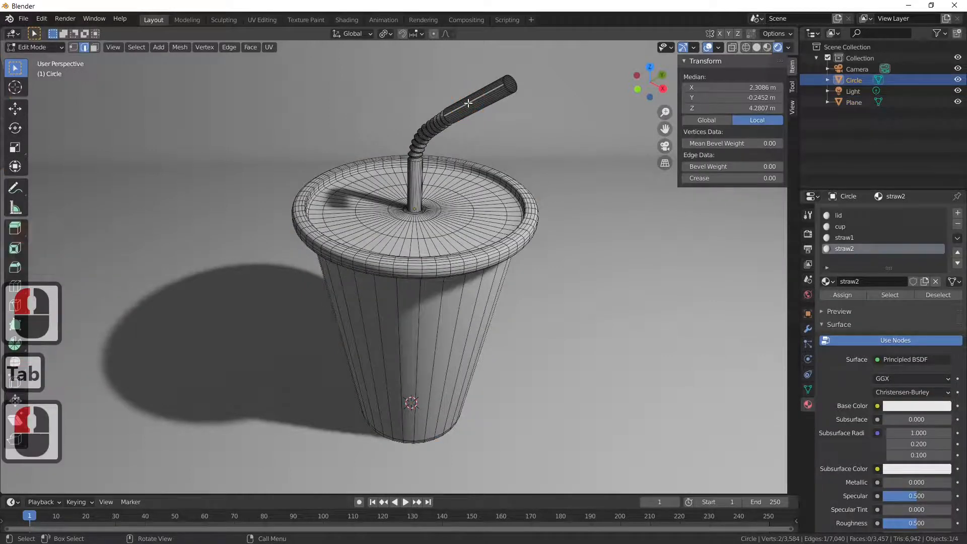
key(l)
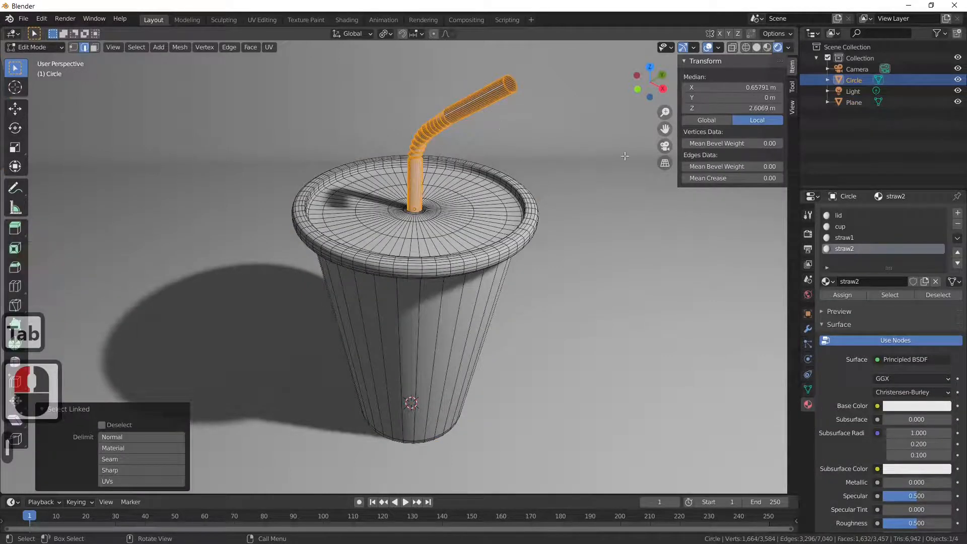
Set the straw1 material's Metallic to 0.715 and its Roughness to 0
click(848, 238)
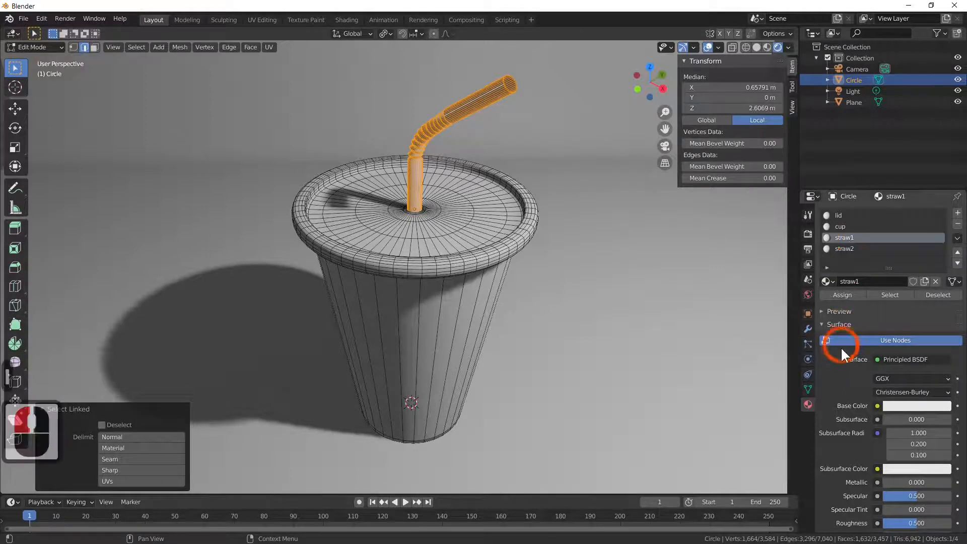
mouse_move(890, 482)
mouse_down()
mouse_move(940, 474)
mouse_move(900, 477)
mouse_up()
scroll(900, 477, down, 5)
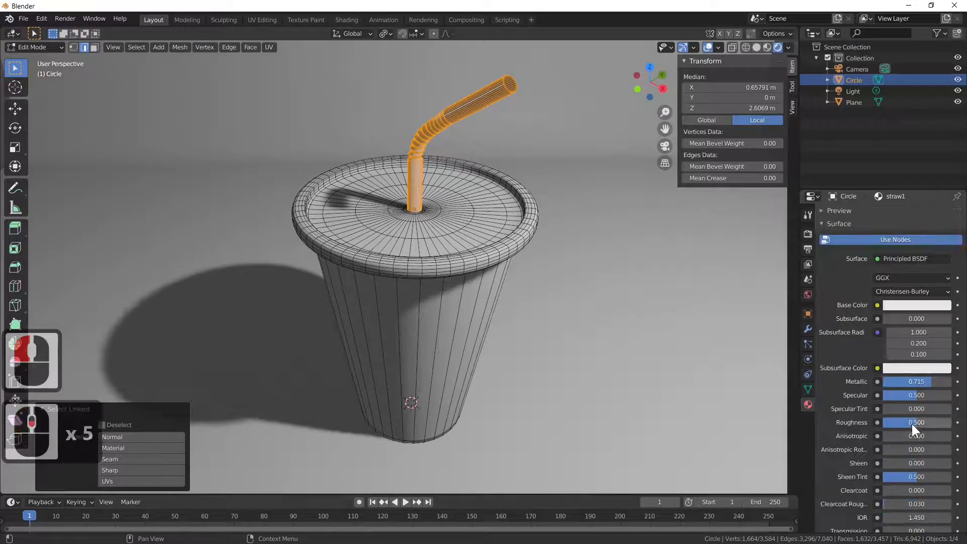
drag(912, 424, 855, 426)
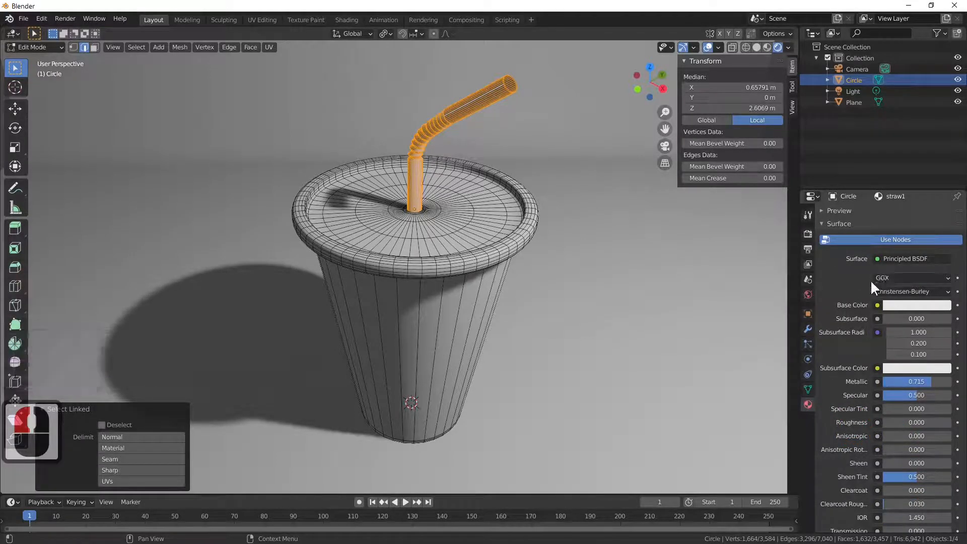
scroll(864, 275, up, 6)
Give the straw2 material a red base color, Metallic 0.547 and Roughness 0.157
click(843, 248)
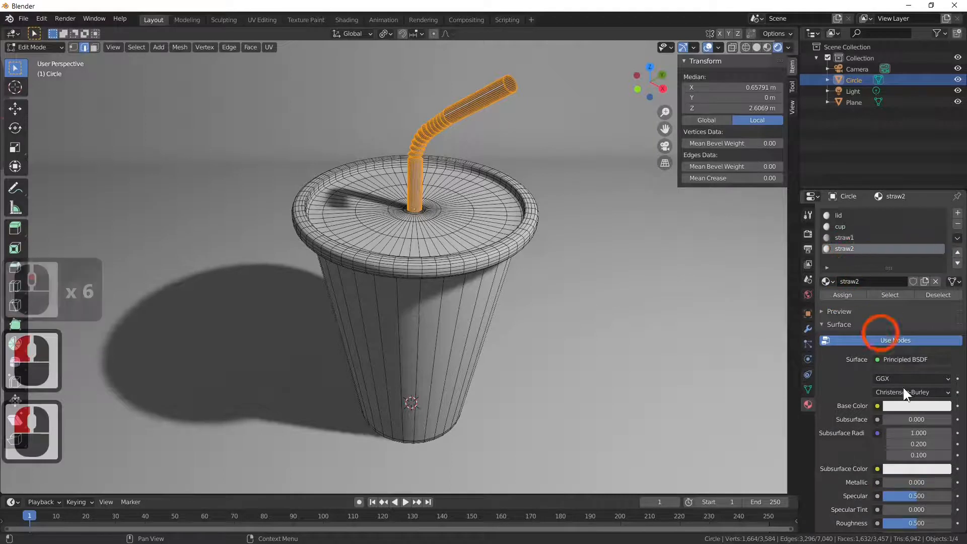
click(924, 407)
drag(883, 312, 896, 329)
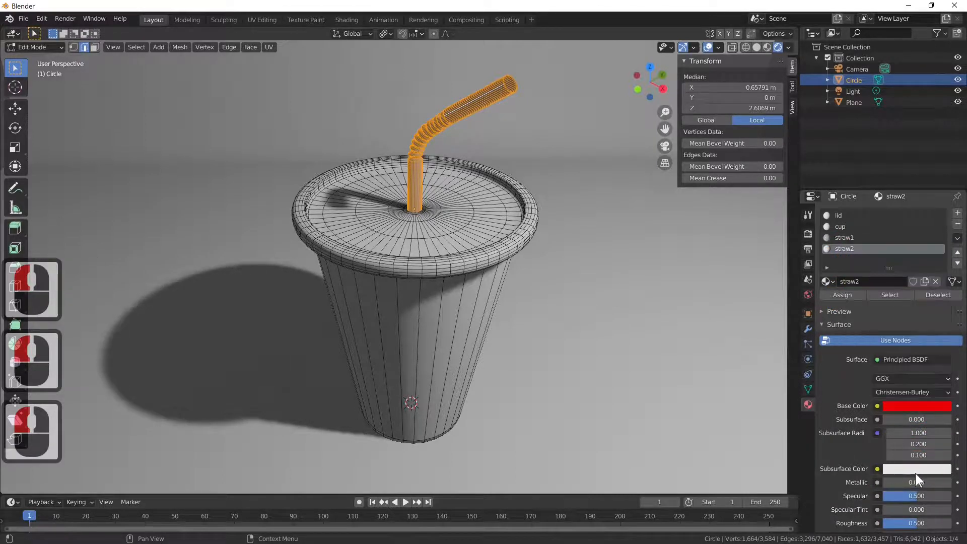
mouse_move(909, 480)
mouse_down()
mouse_move(938, 472)
mouse_move(903, 443)
mouse_up()
scroll(891, 476, down, 4)
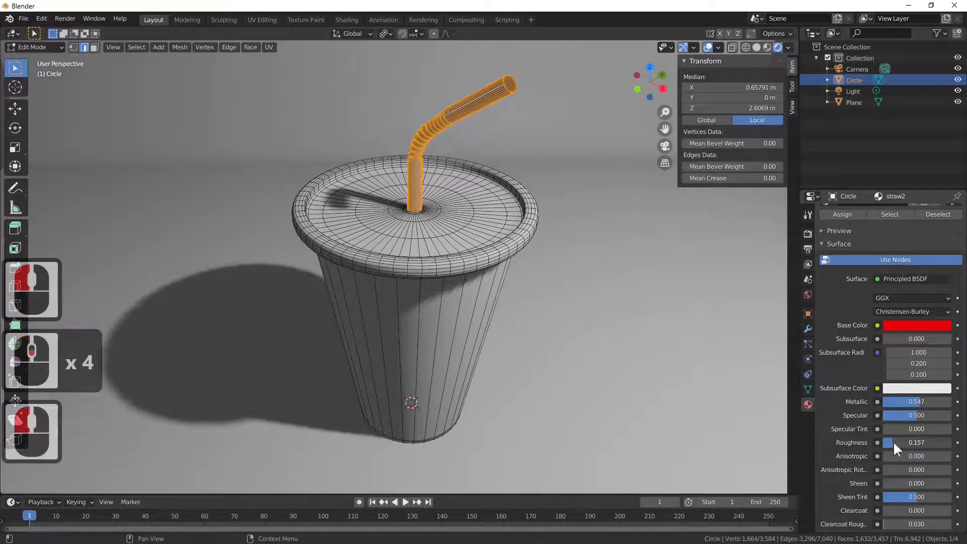
scroll(447, 232, up, 3)
scroll(447, 232, down, 5)
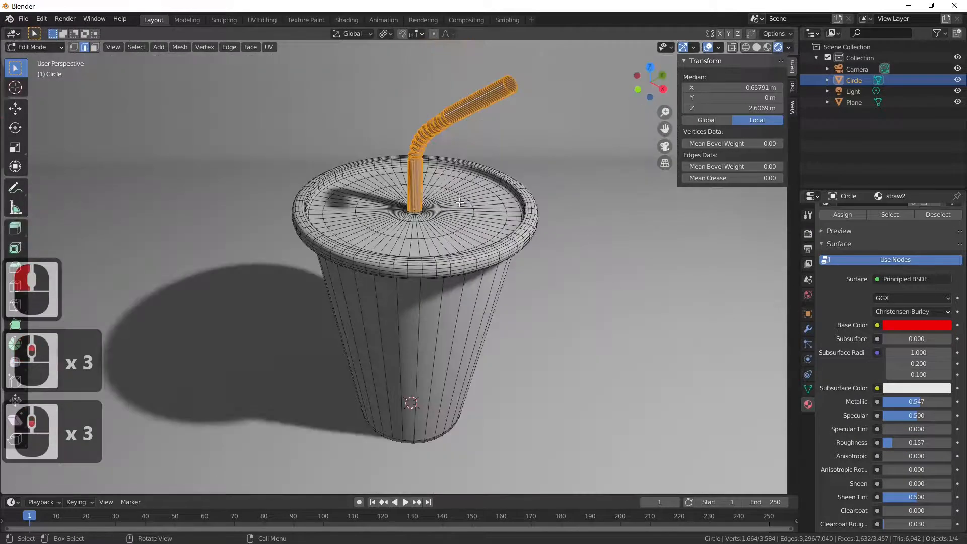
Return to Object Mode and hide the curved backdrop plane
key(KP_1)
shift+middle_drag(472, 69, 385, 316)
scroll(327, 268, up, 5)
key(KP_1)
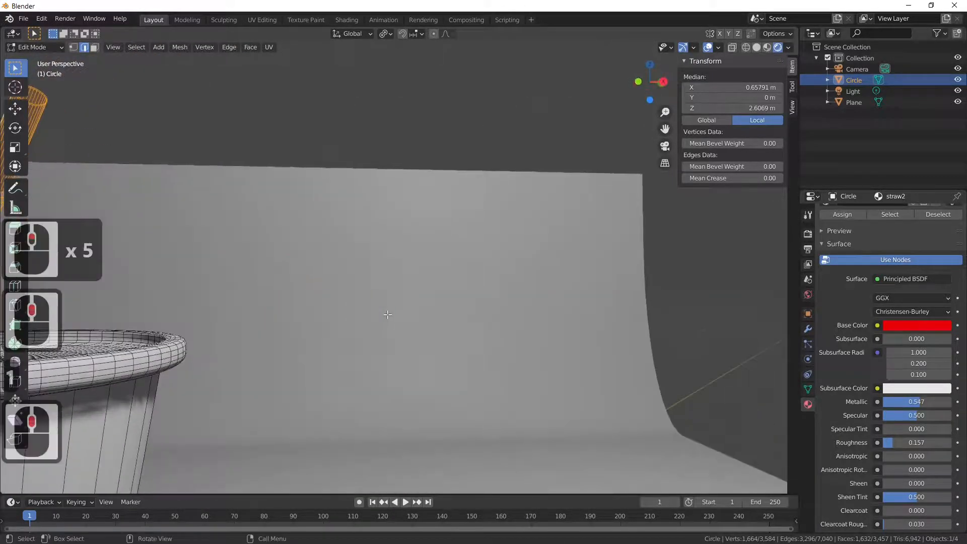
key(Tab)
click(453, 301)
scroll(450, 312, down, 4)
middle_drag(447, 326, 464, 320)
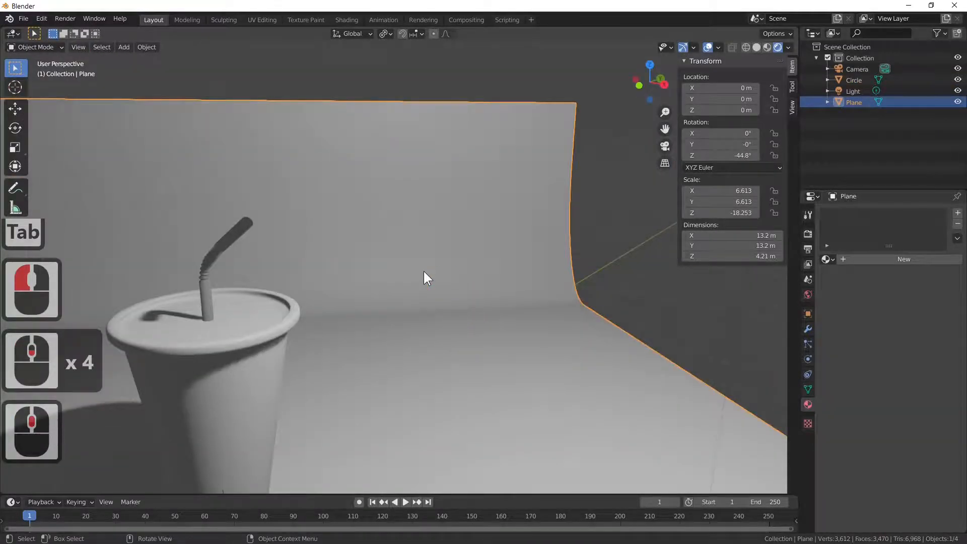
key(h)
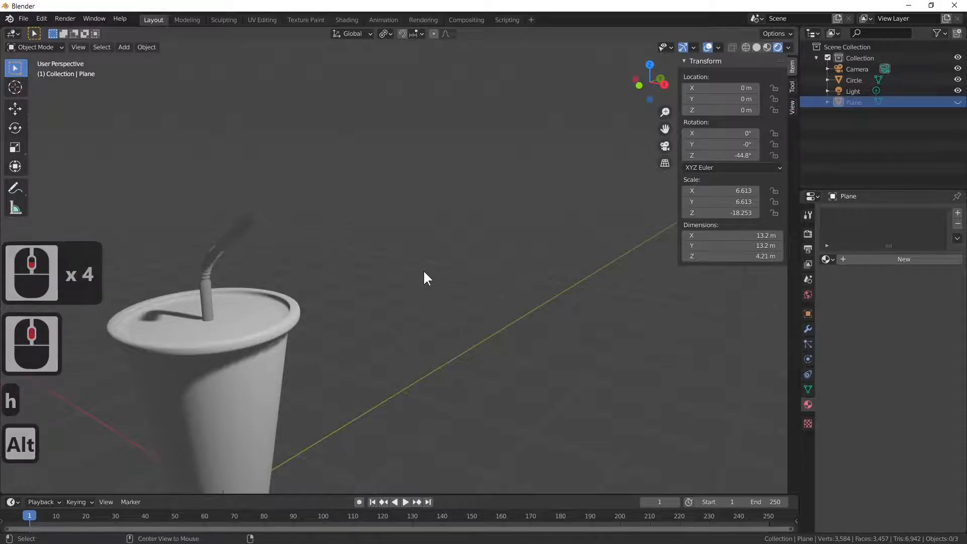
key(alt+h)
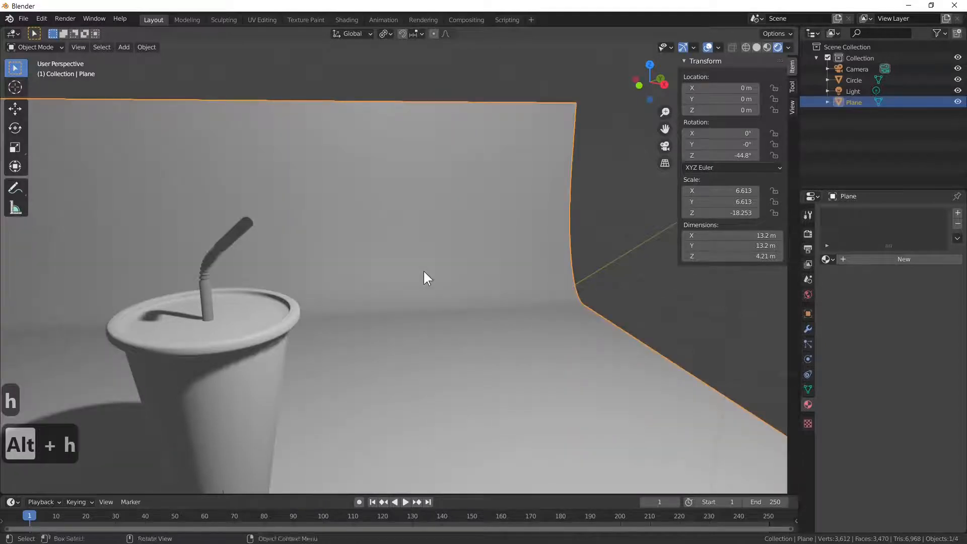
key(h)
Switch the viewport to Solid shading and frame the straw's bend close up in front view
middle_drag(338, 277, 354, 289)
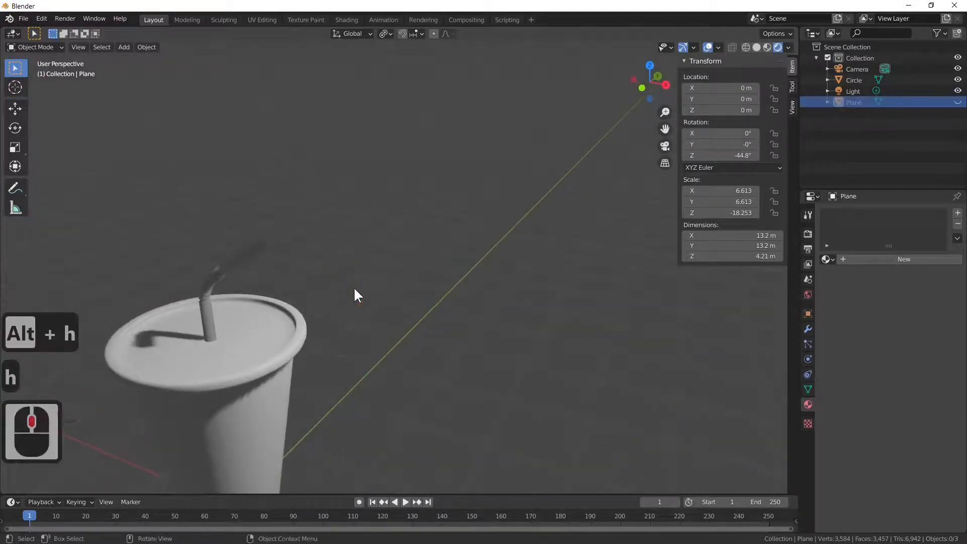
key(1)
scroll(357, 262, up, 3)
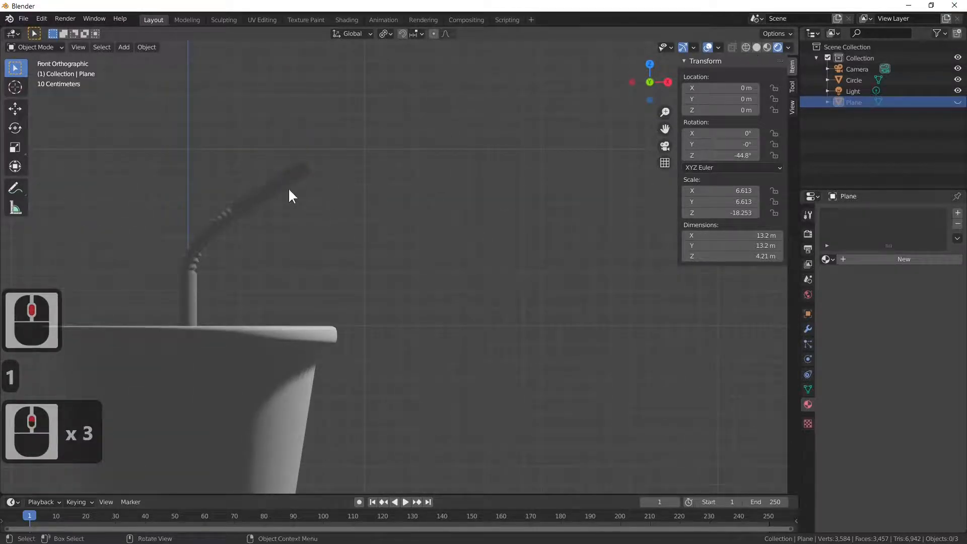
click(758, 47)
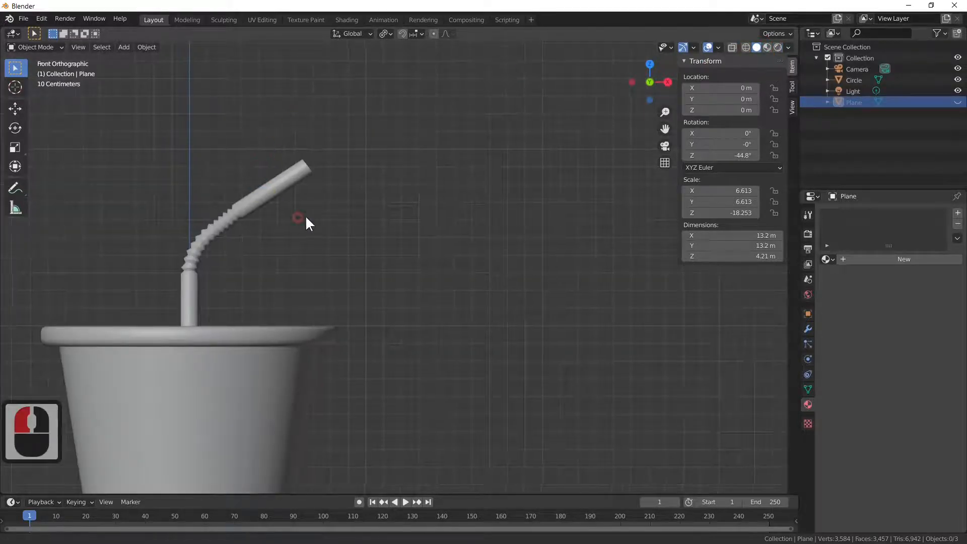
shift+middle_drag(305, 216, 409, 242)
scroll(408, 245, up, 5)
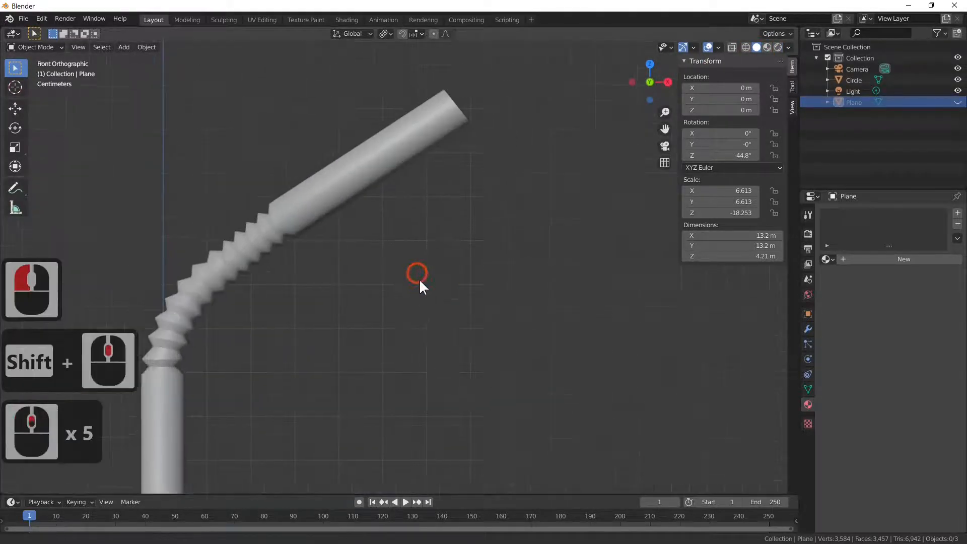
Open the cup-and-straw mesh in Edit Mode with Rendered viewport shading and face selection
shift+middle_drag(419, 279, 440, 328)
key(Tab)
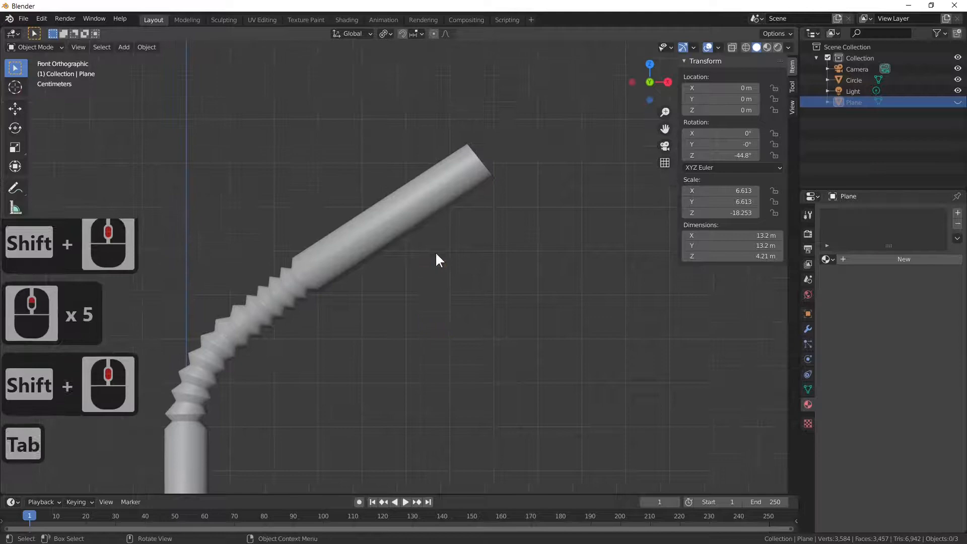
click(446, 189)
key(Tab)
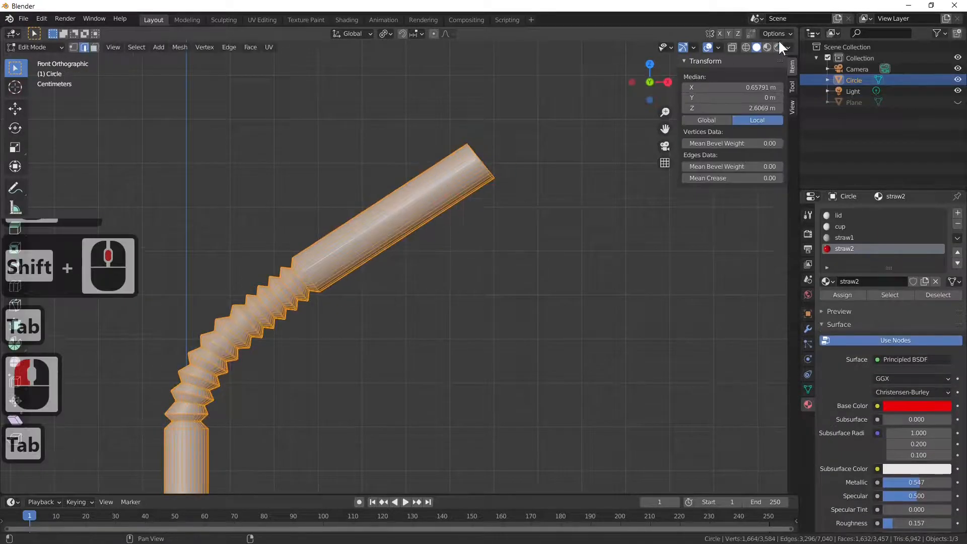
click(779, 44)
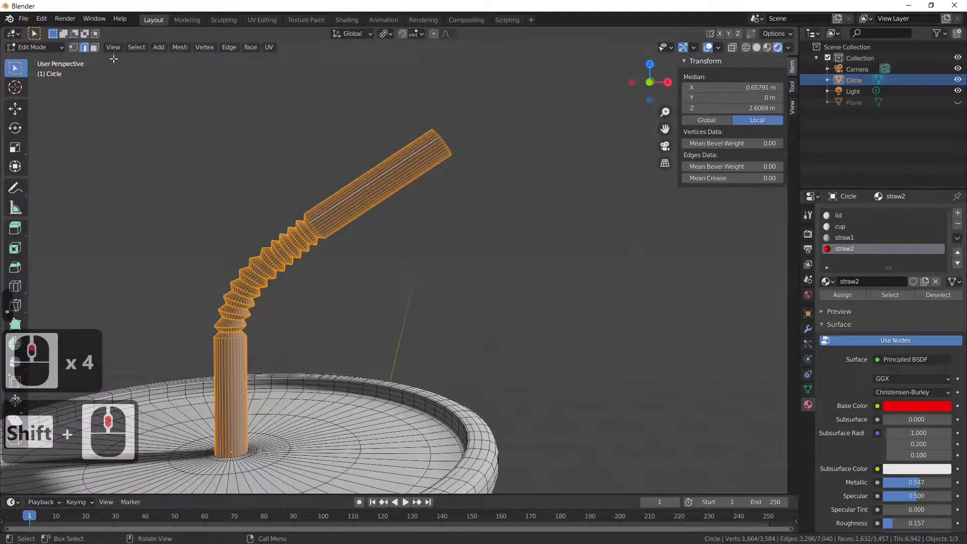
click(94, 46)
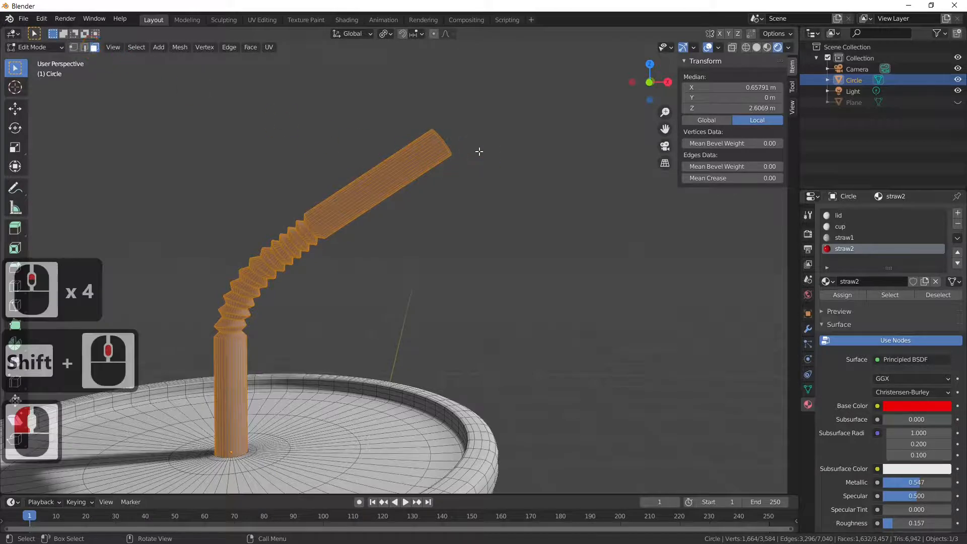
Clear the face selection on the straw
scroll(476, 182, up, 4)
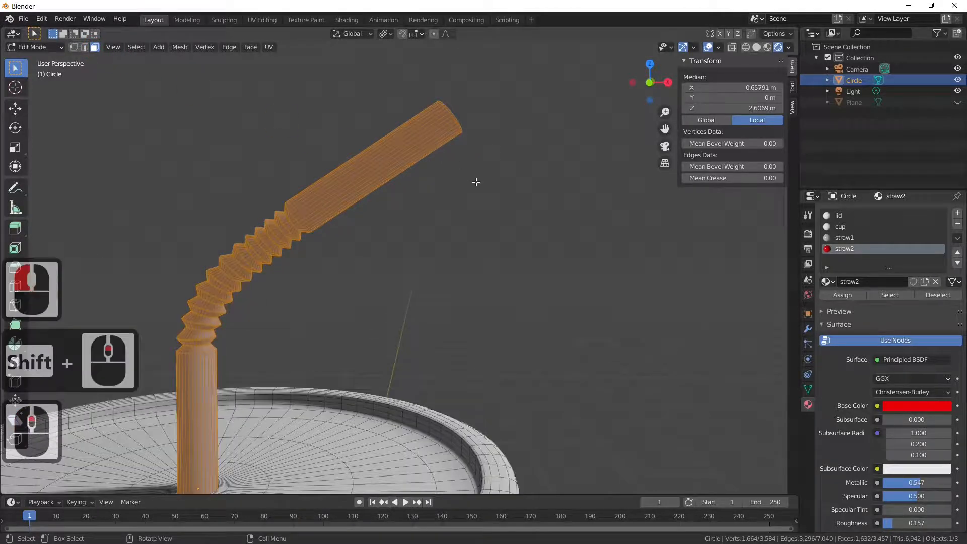
middle_drag(475, 183, 458, 226)
key(KP_1)
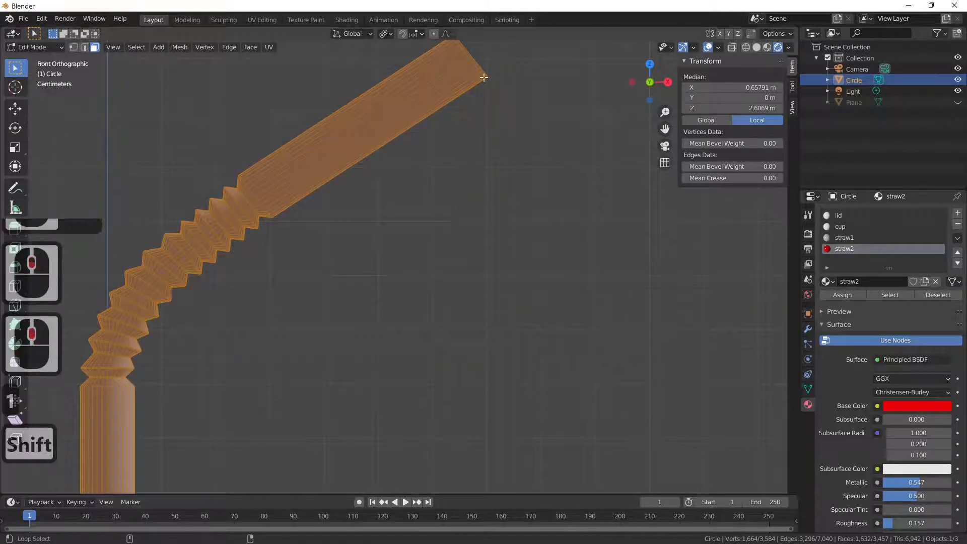
alt+shift+click(465, 54)
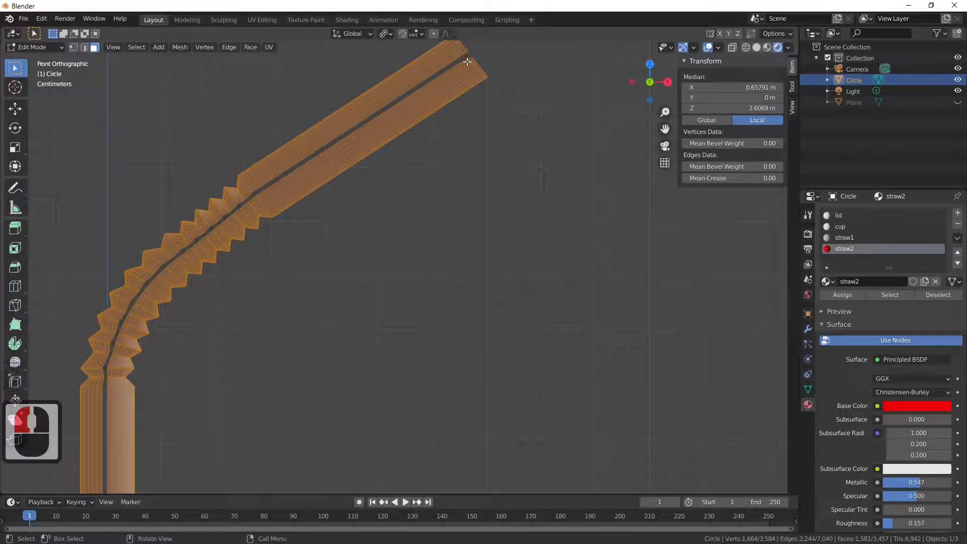
key(a)
key(a)
key(a)
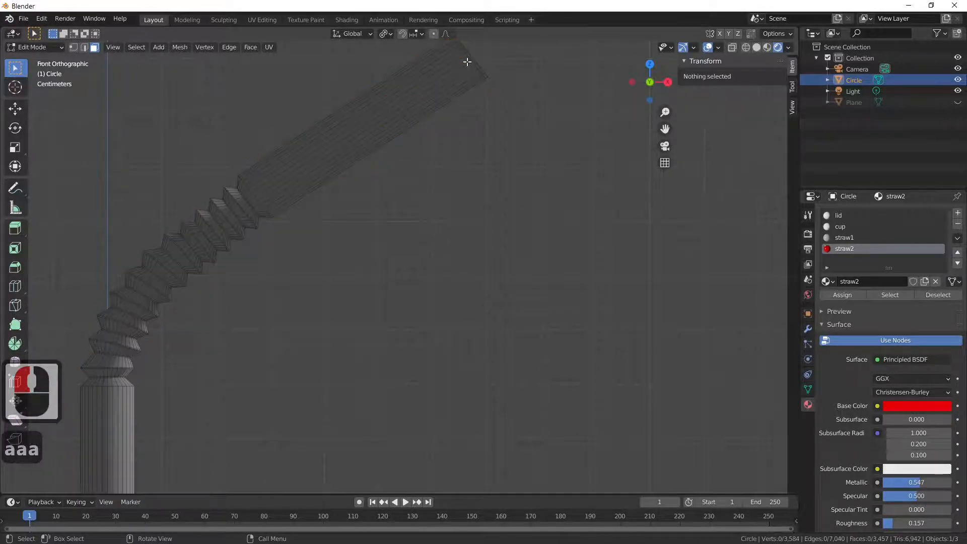
key(shift)
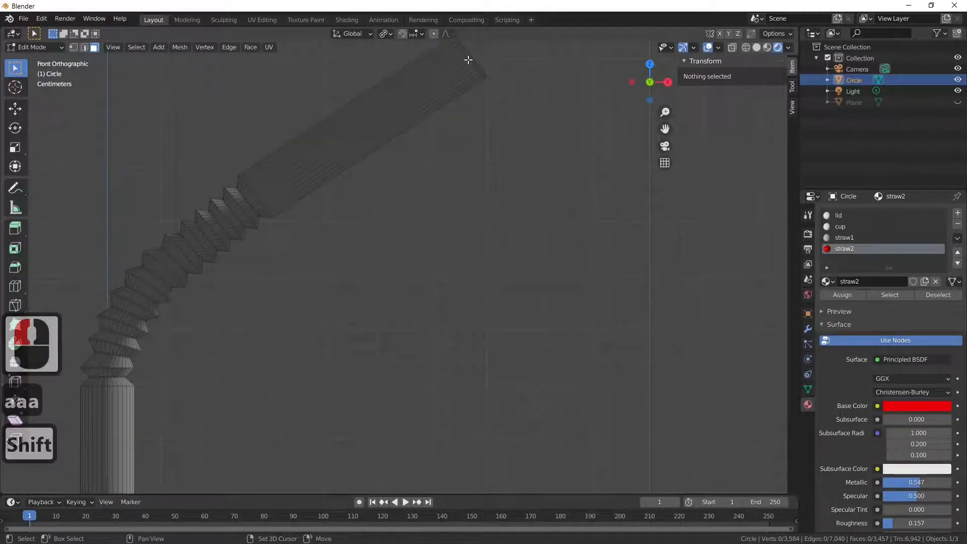
key(alt)
alt+click(468, 59)
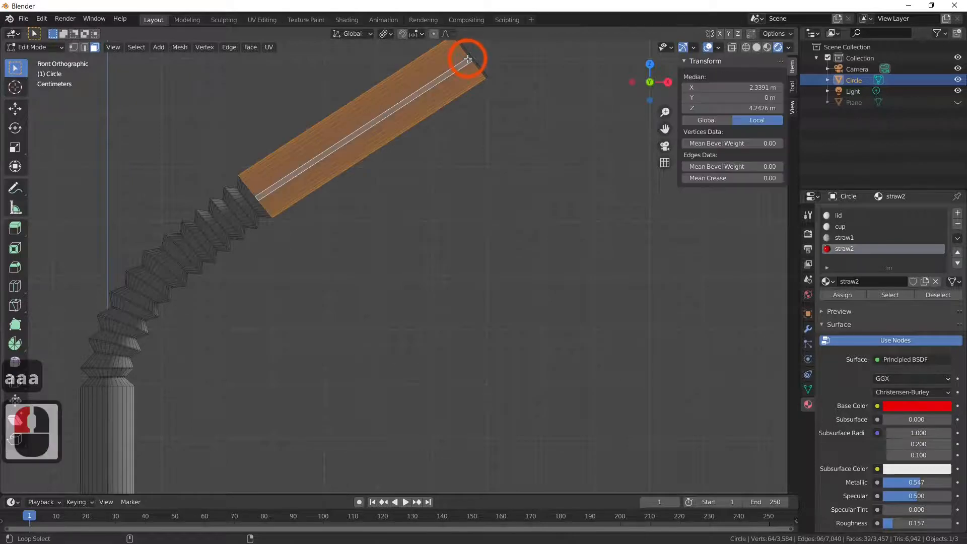
alt+click(470, 58)
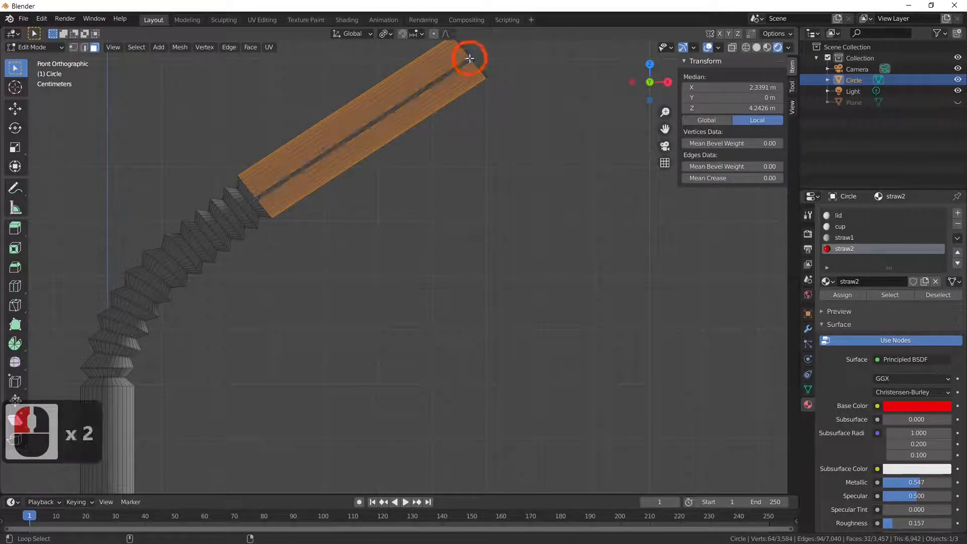
key(a)
key(a)
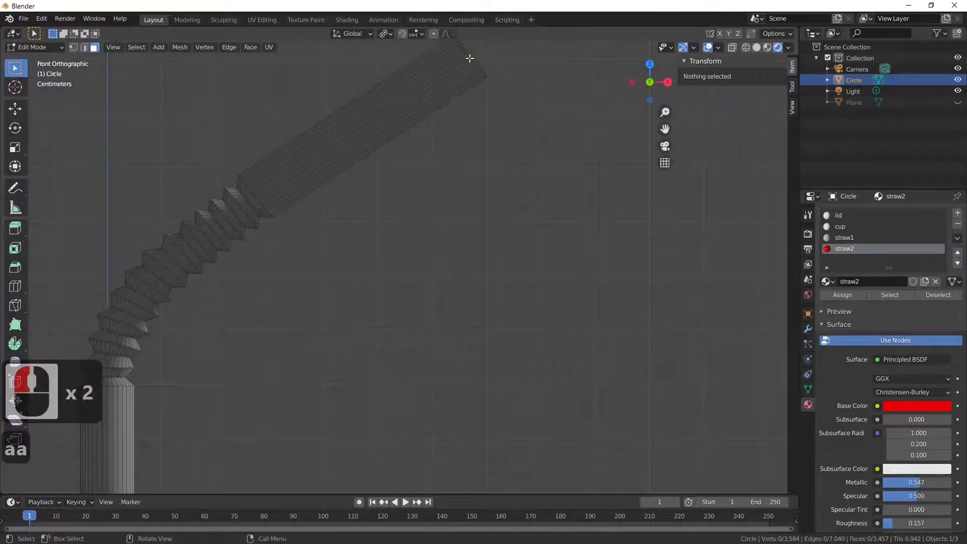
Select two adjacent lengthwise face loops on each of two opposite sides of the straw
scroll(470, 58, down, 2)
middle_drag(451, 72, 427, 117)
scroll(485, 158, up, 3)
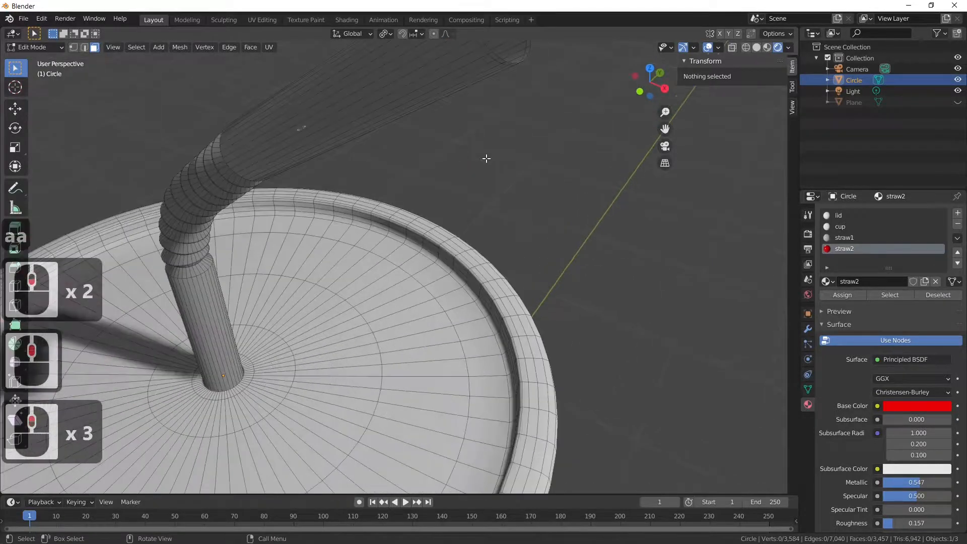
middle_drag(485, 160, 401, 217)
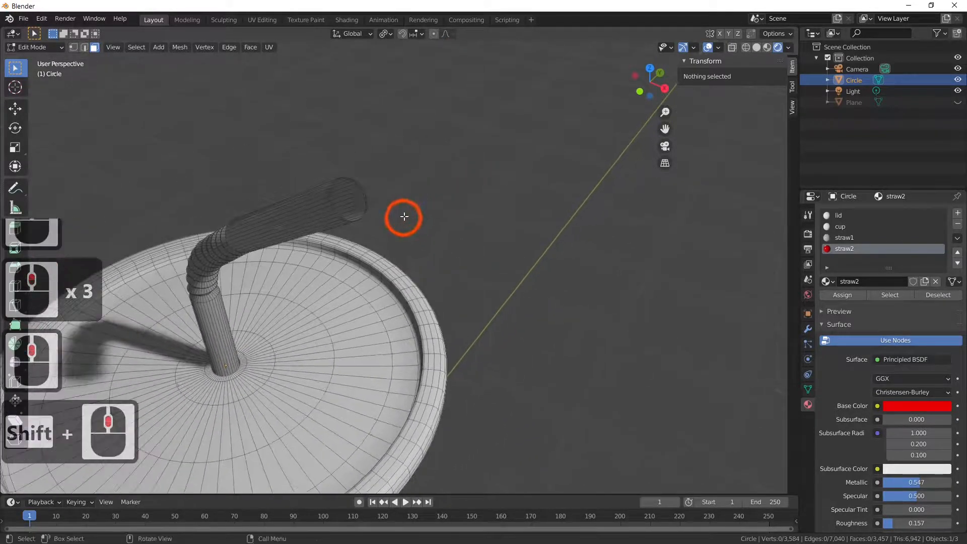
scroll(404, 215, up, 3)
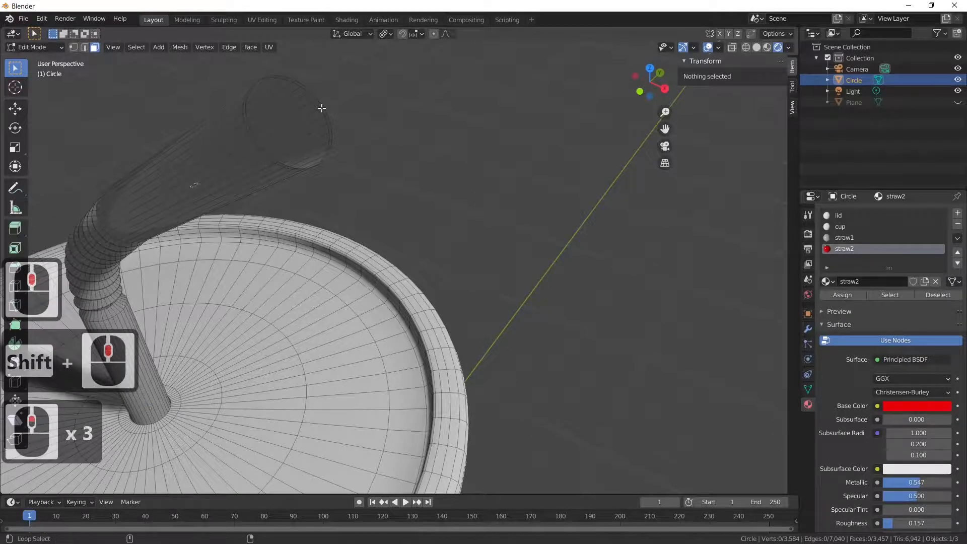
alt+click(323, 110)
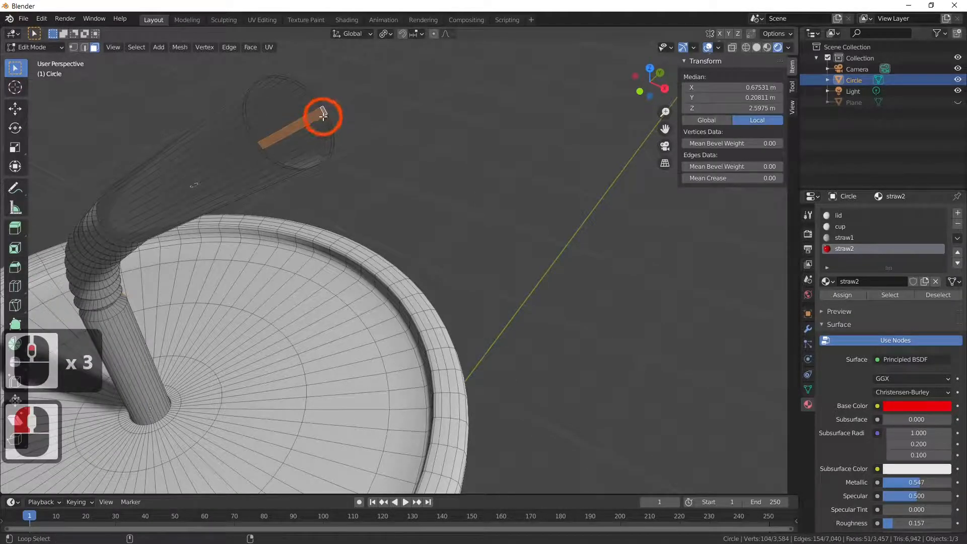
alt+shift+click(327, 120)
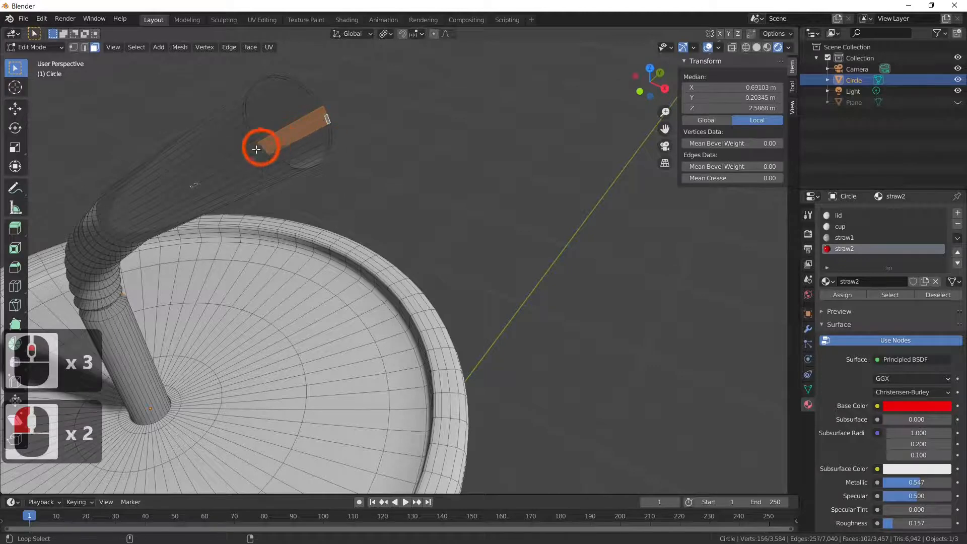
alt+shift+click(240, 126)
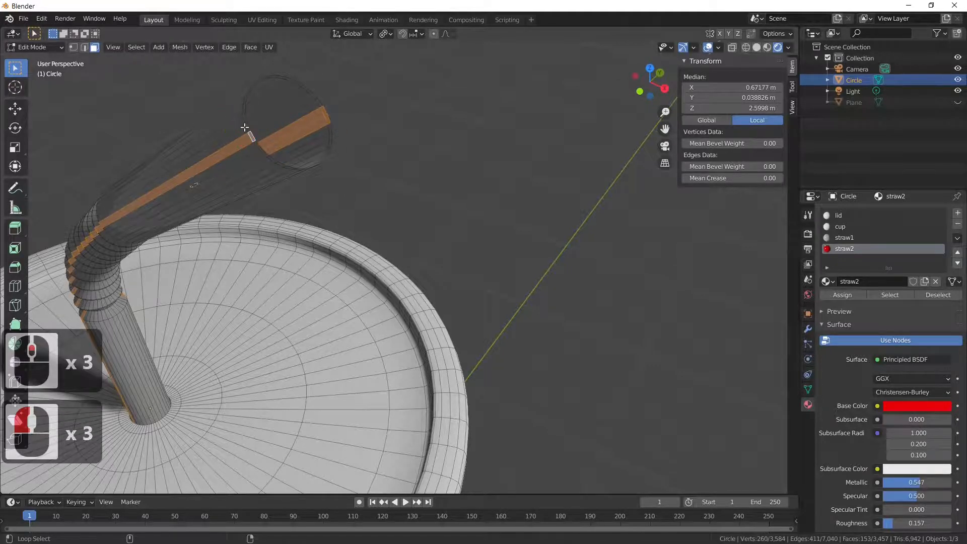
alt+shift+click(245, 126)
Add two adjacent lengthwise face loops along both the straw's upper side and its underside to the selection
middle_drag(464, 209, 417, 256)
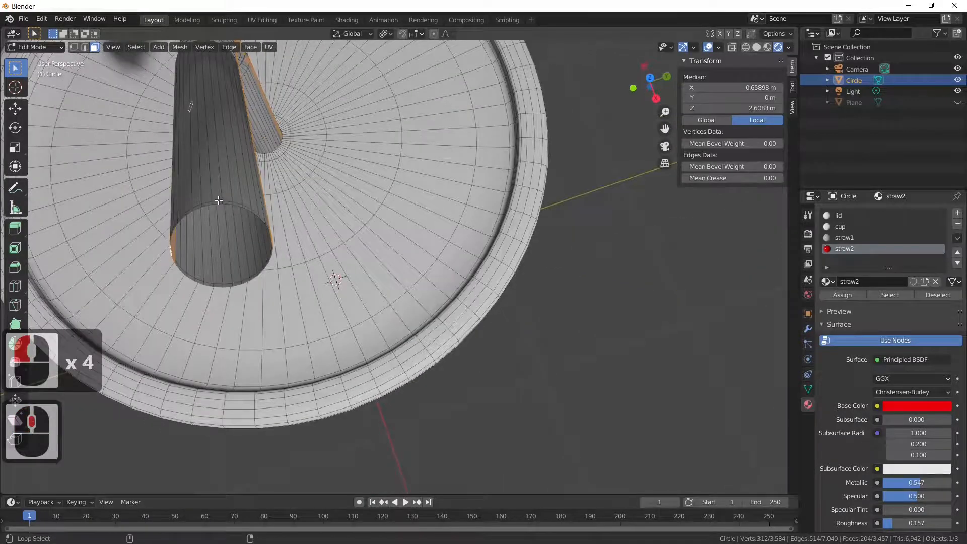
alt+shift+click(216, 201)
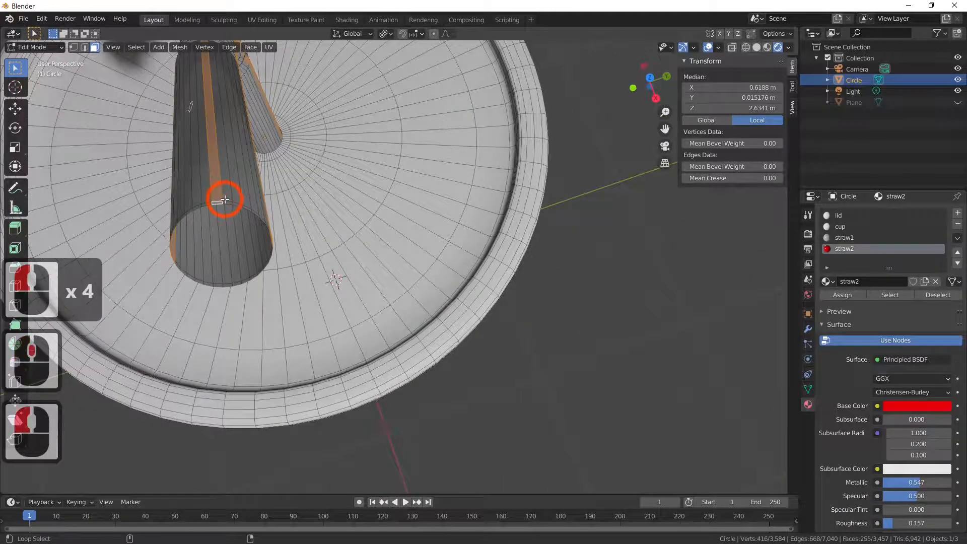
alt+shift+click(225, 200)
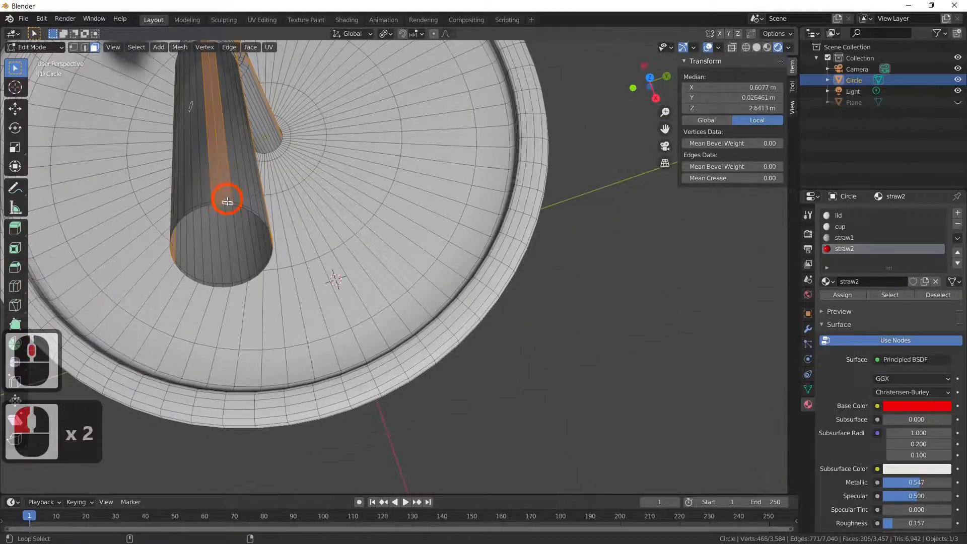
alt+shift+click(221, 283)
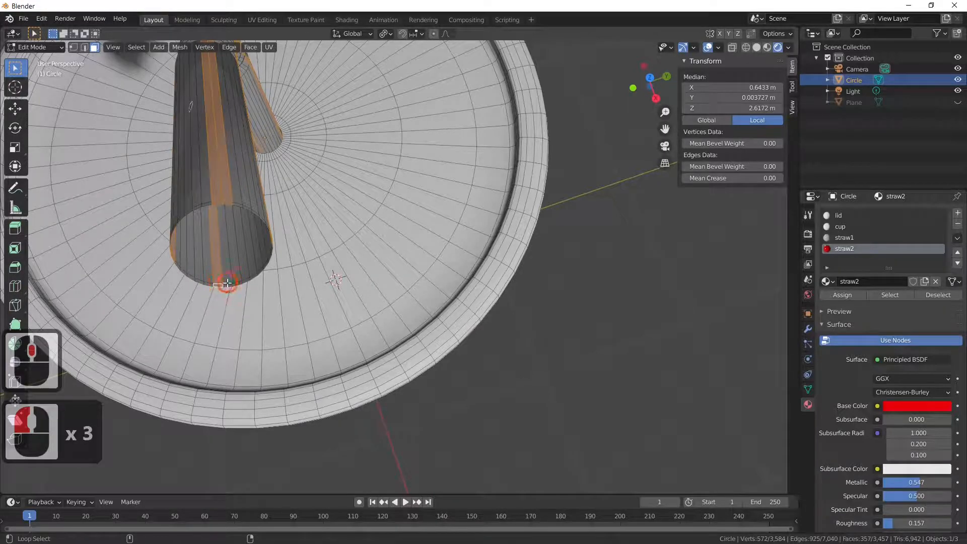
alt+shift+click(228, 284)
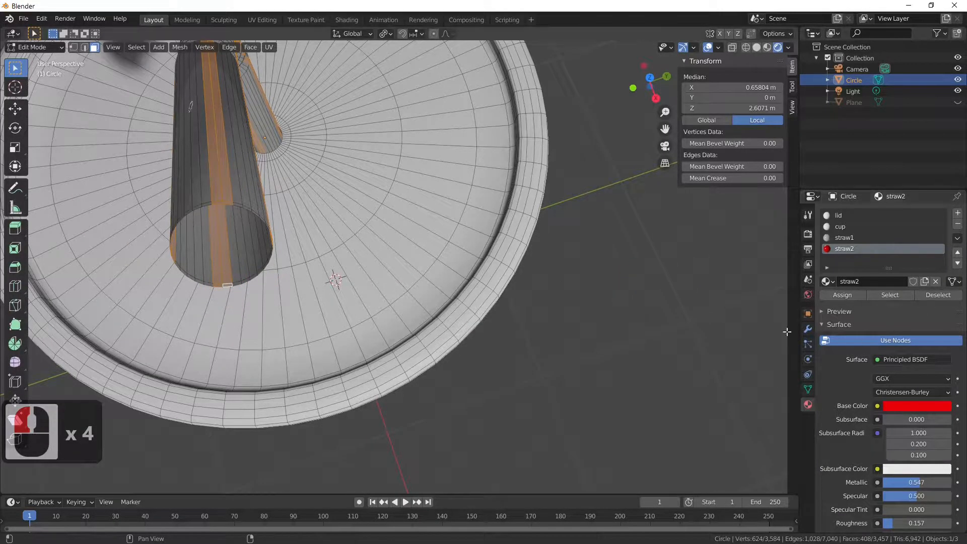
Assign the straw2 material to the selected straw stripes and return to Object Mode
middle_drag(579, 301, 641, 232)
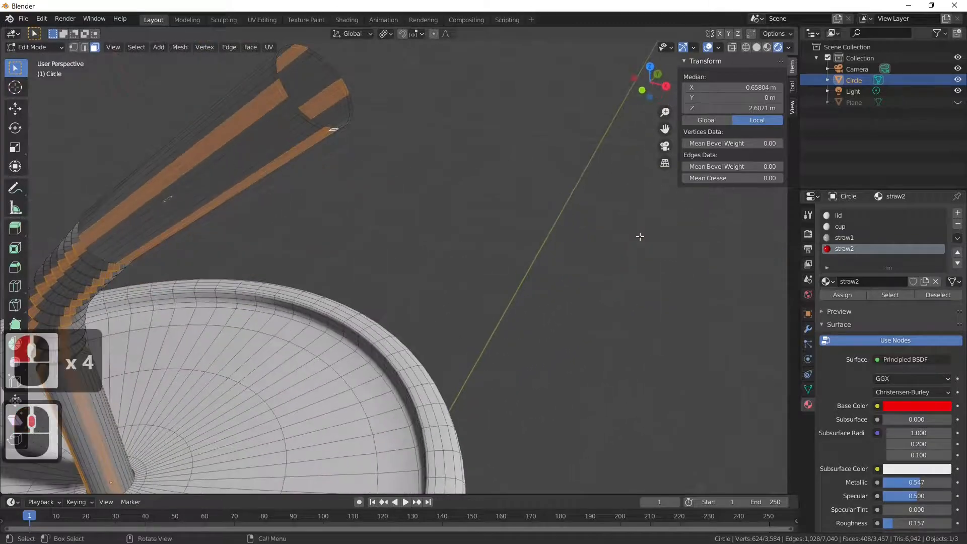
click(850, 295)
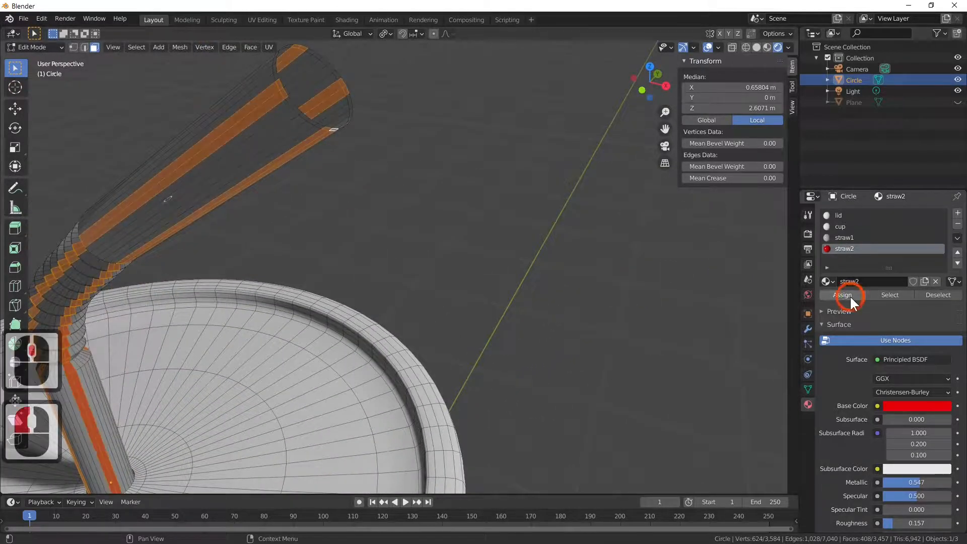
middle_drag(469, 234, 508, 201)
key(Tab)
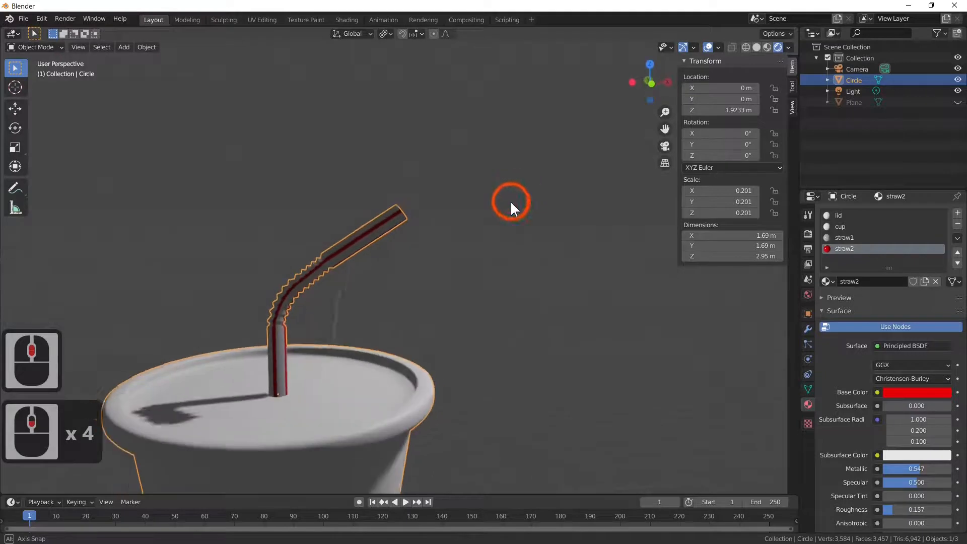
Give the cup material a blue base color
scroll(334, 369, up, 2)
middle_drag(333, 368, 383, 105)
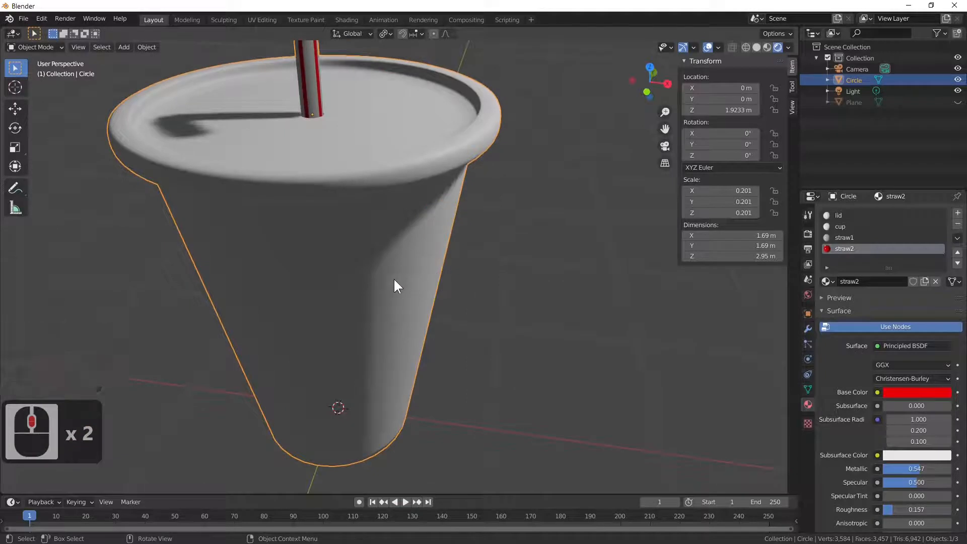
click(449, 270)
click(839, 227)
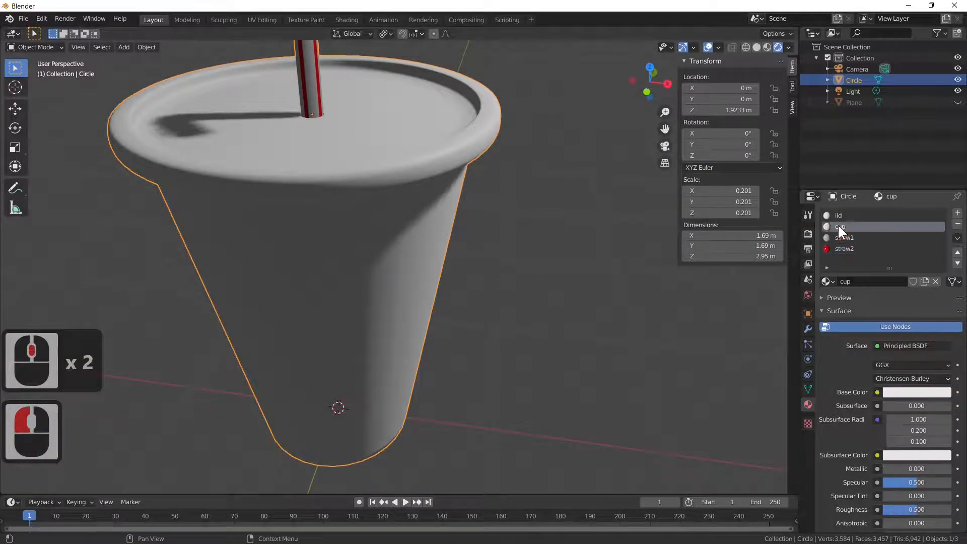
click(924, 391)
drag(905, 268, 930, 245)
click(944, 235)
Select all linked faces of the cup body in Edit Mode and assign the cup material to them
scroll(471, 238, down, 3)
scroll(384, 286, up, 1)
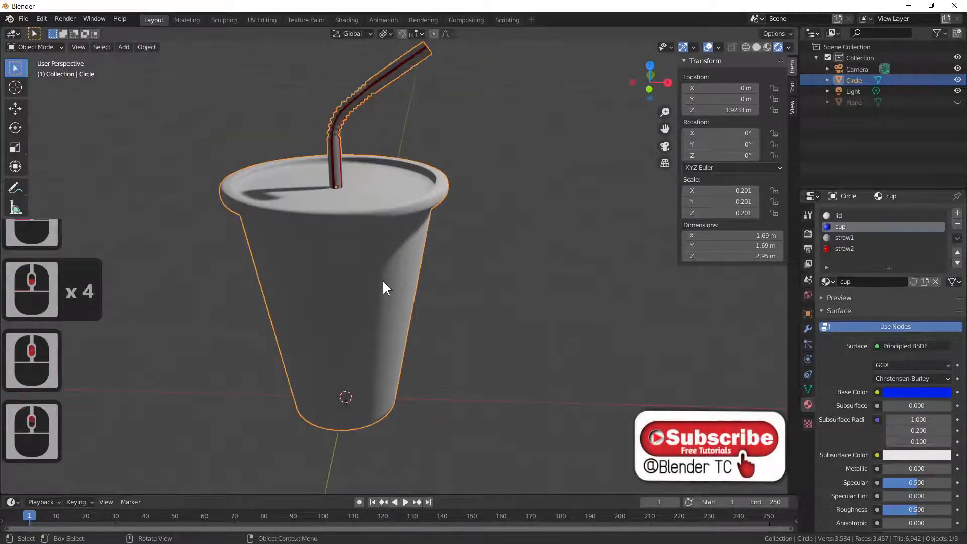
key(Tab)
click(383, 281)
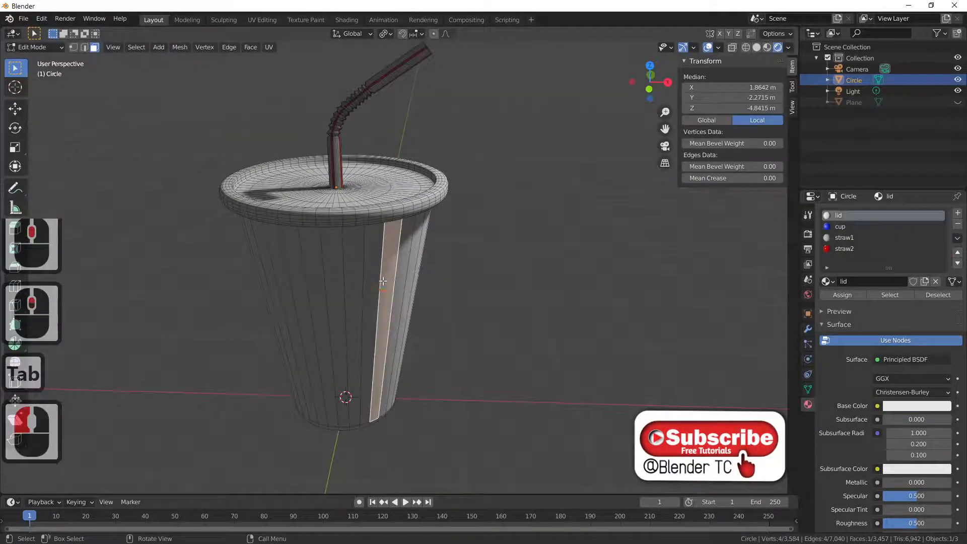
key(ctrl+l)
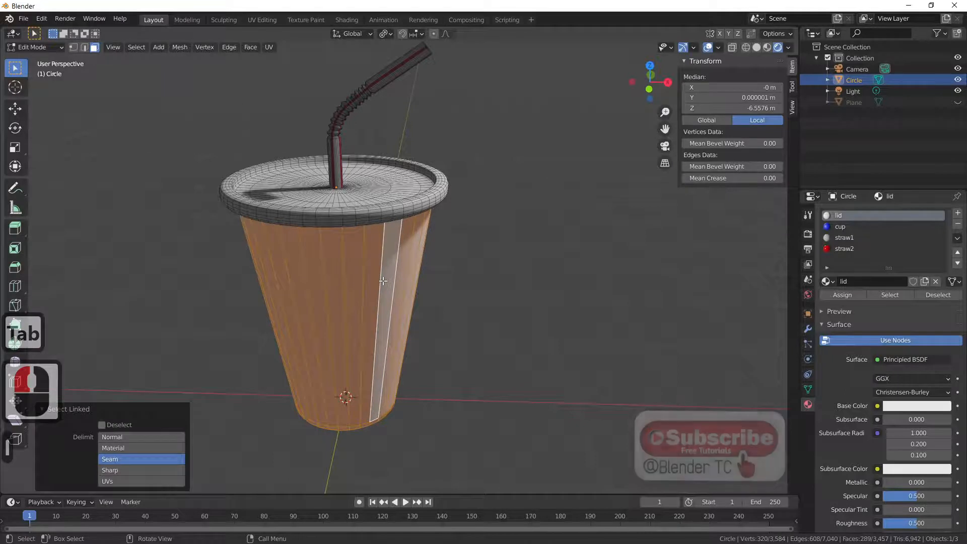
click(840, 226)
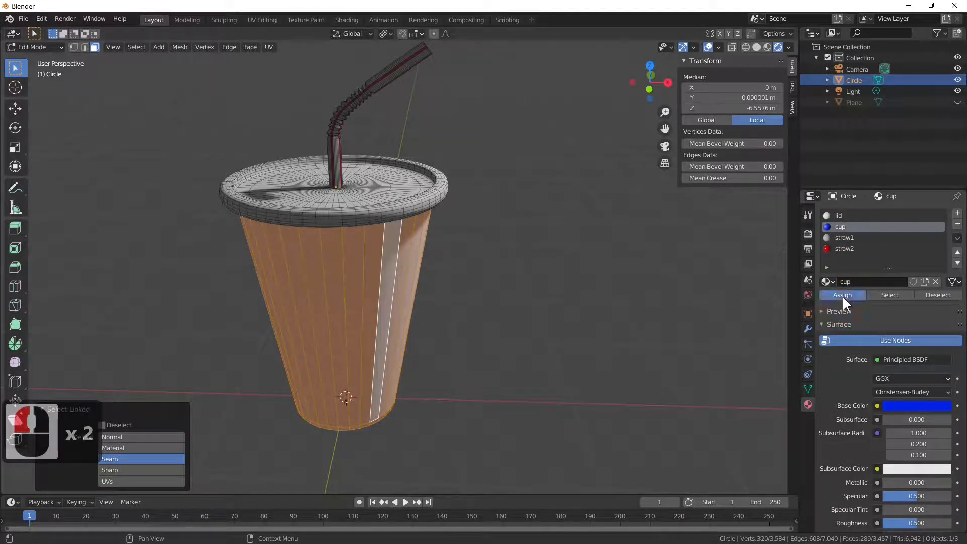
click(842, 296)
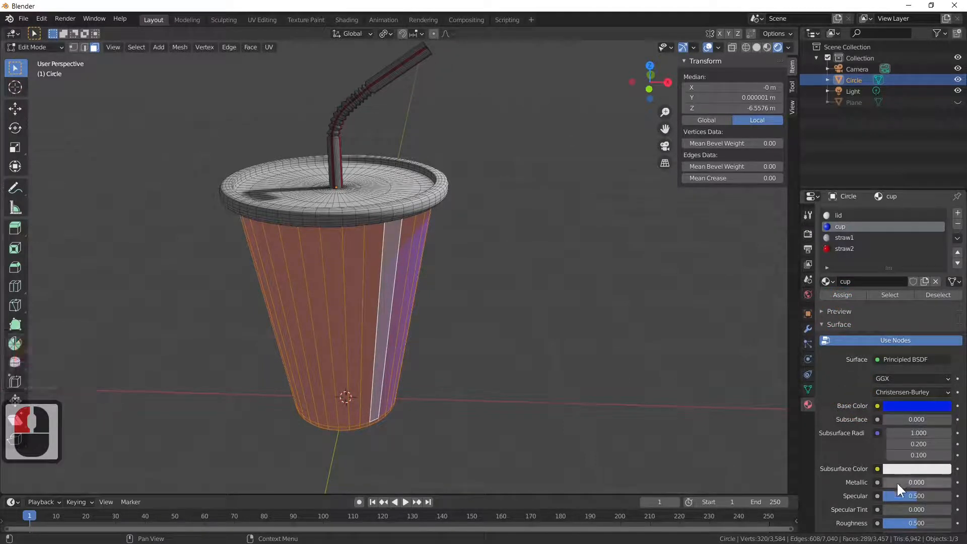
Set the cup material's Metallic to 0.730 and its Roughness to 0.164
drag(901, 483, 946, 483)
scroll(890, 490, down, 5)
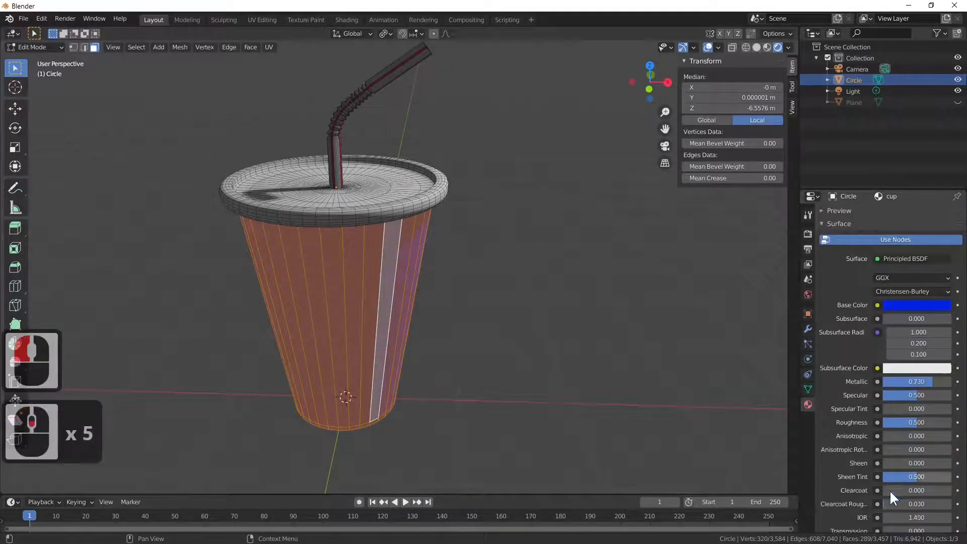
drag(916, 423, 895, 423)
middle_drag(308, 333, 272, 298)
scroll(314, 291, up, 3)
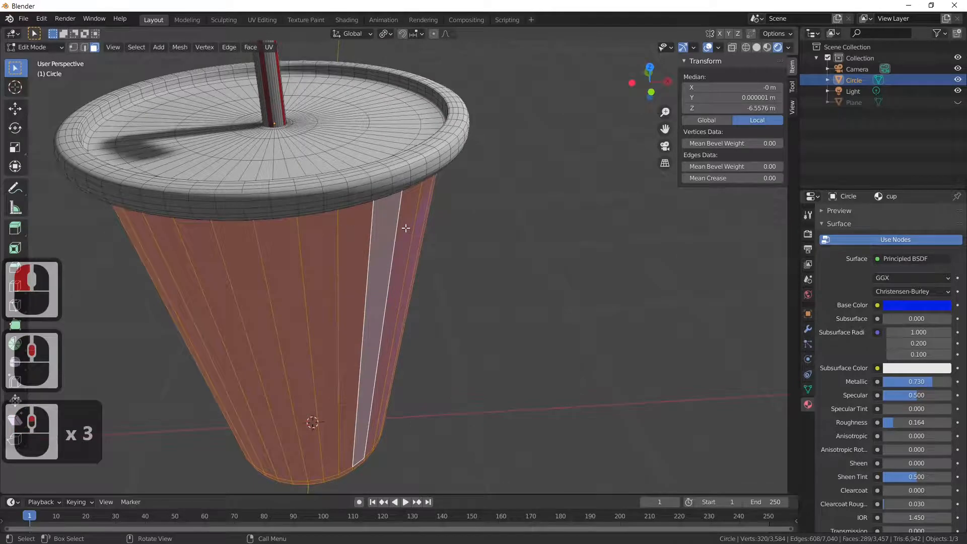
Select all linked faces of the cup's lid and make the lid material slot active
click(332, 178)
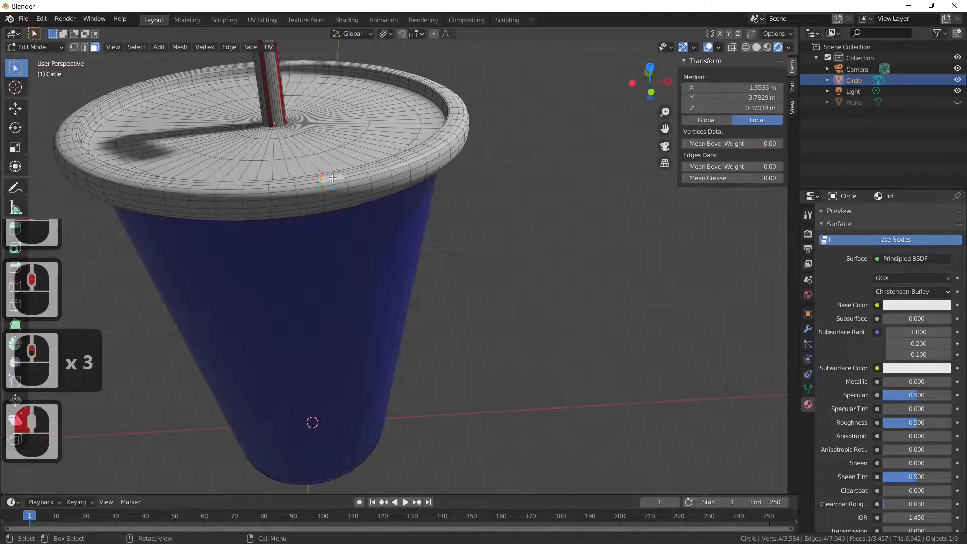
key(ctrl+l)
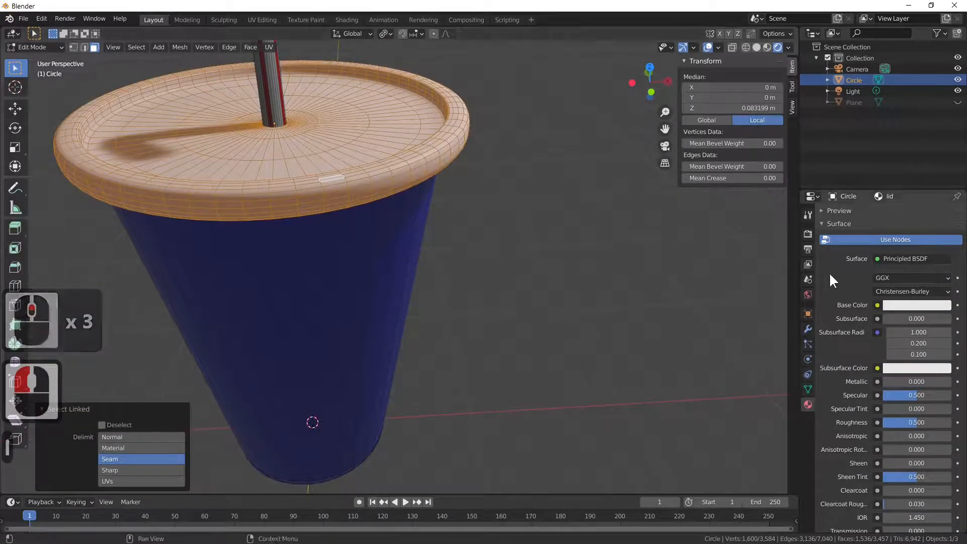
scroll(572, 233, down, 3)
middle_drag(572, 234, 691, 298)
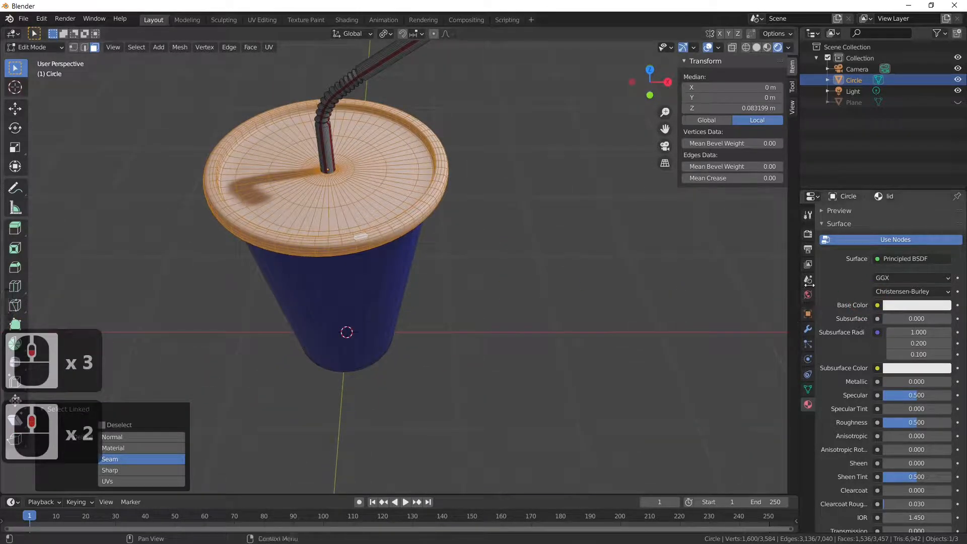
scroll(848, 249, up, 8)
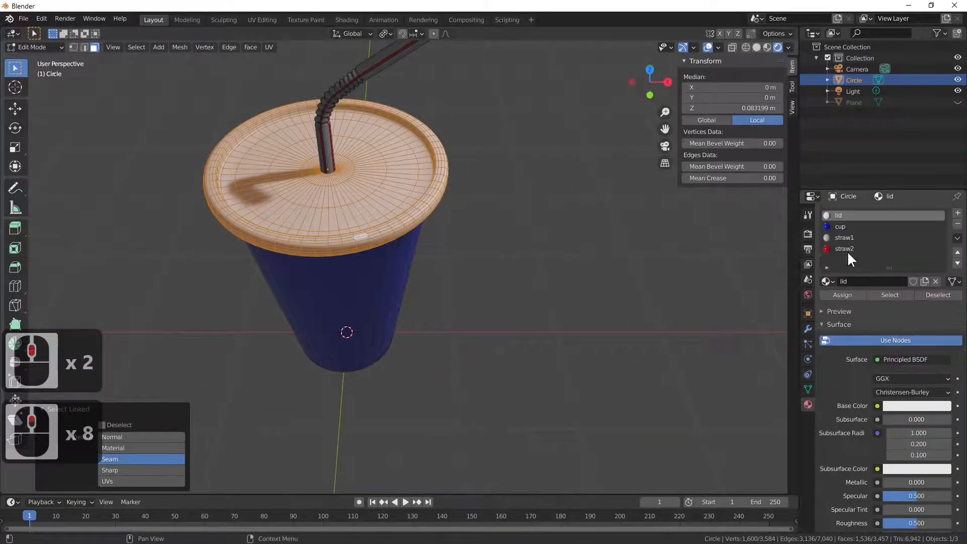
click(844, 216)
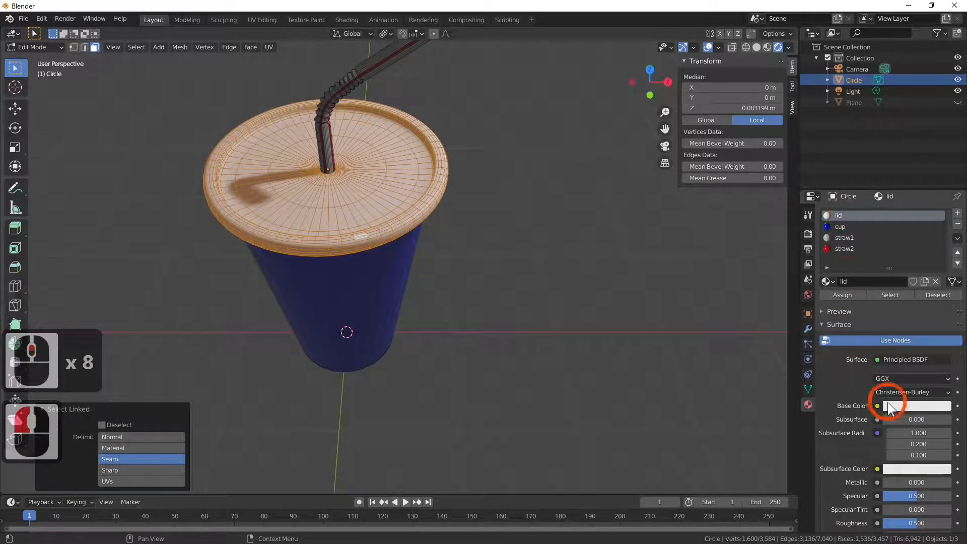
Set the lid material's Metallic to 0.328, Sheen to 0.708 and Roughness to 0.069, and return to Object Mode
scroll(887, 426, down, 1)
scroll(886, 424, down, 2)
scroll(894, 398, down, 3)
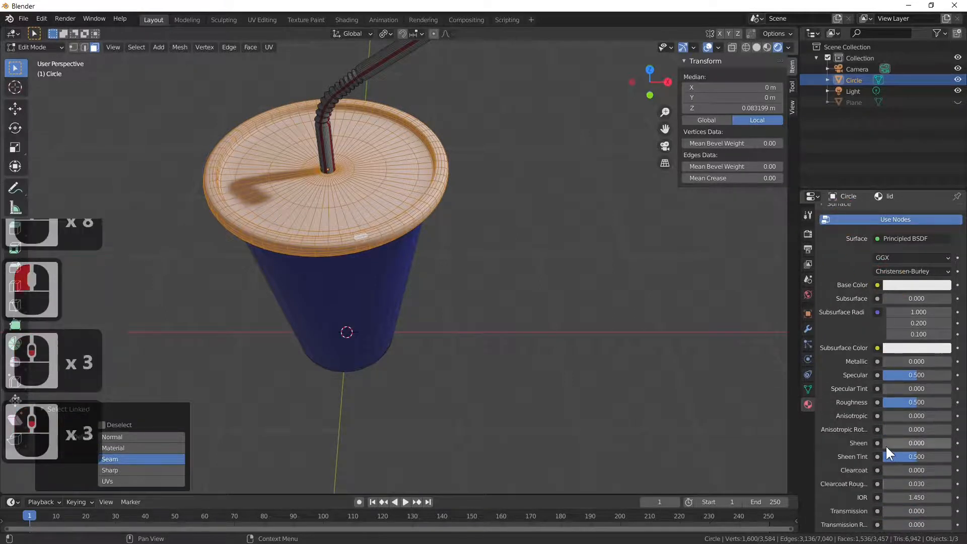
drag(897, 361, 905, 360)
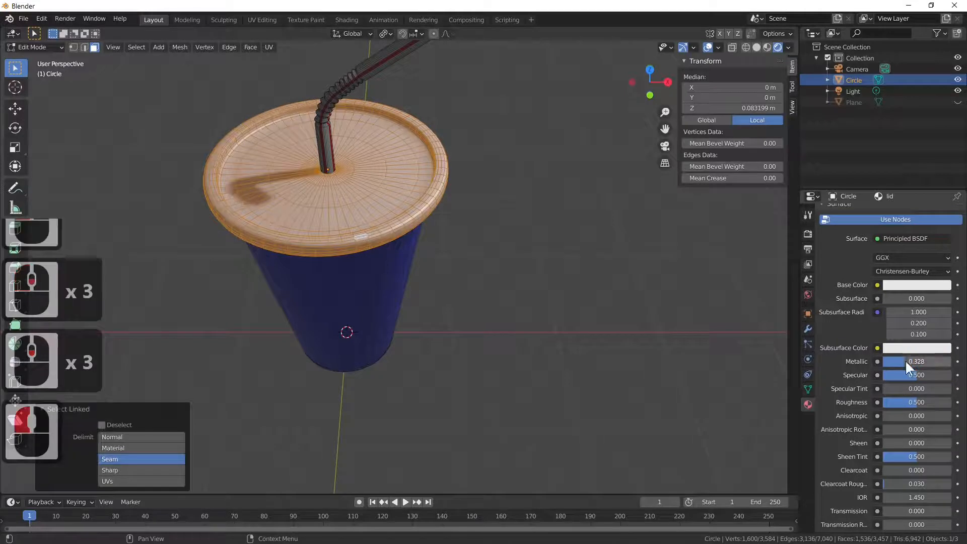
scroll(896, 468, down, 2)
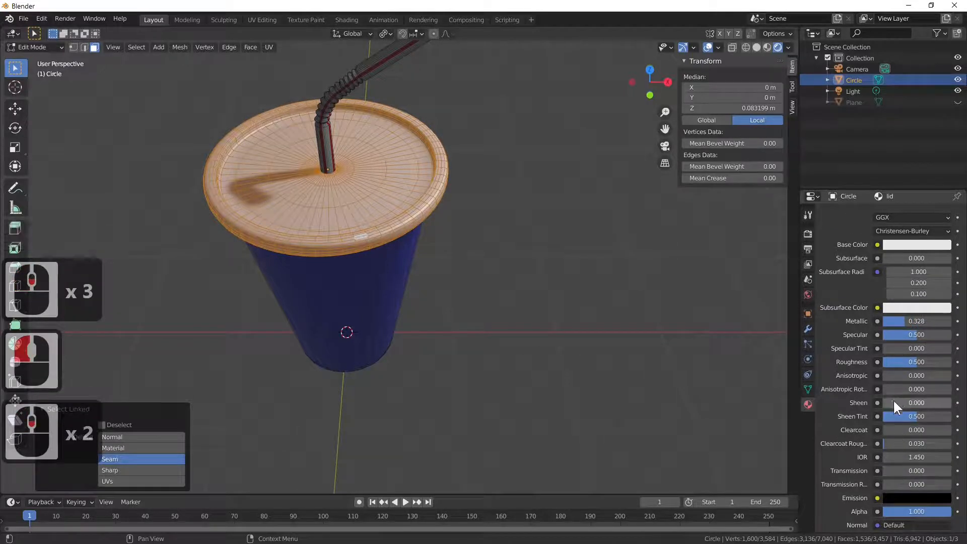
drag(907, 402, 950, 402)
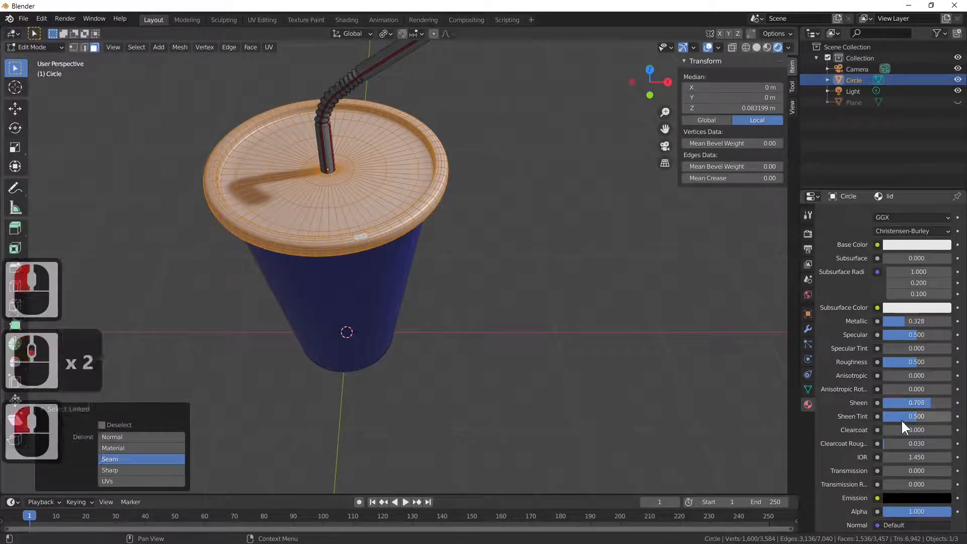
drag(905, 363, 861, 363)
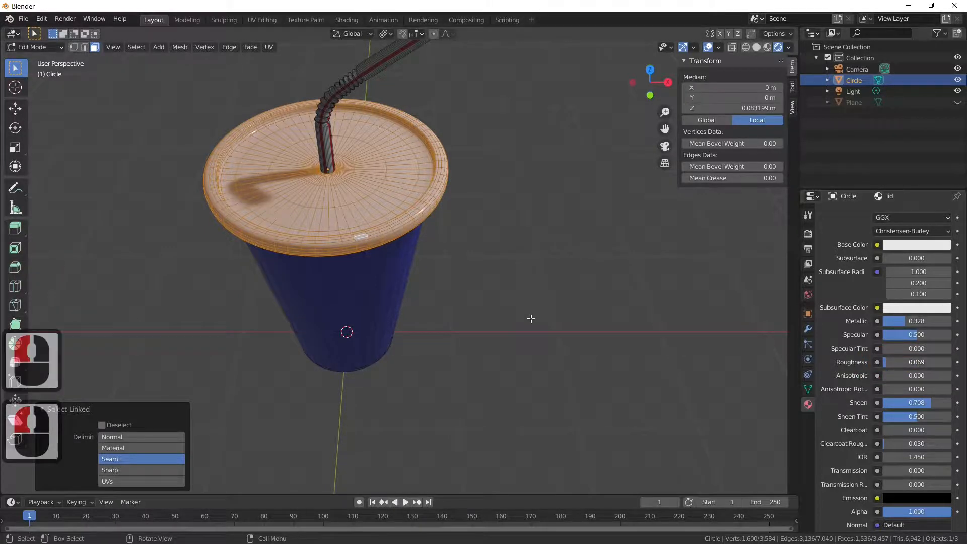
scroll(530, 318, up, 3)
middle_click(480, 173)
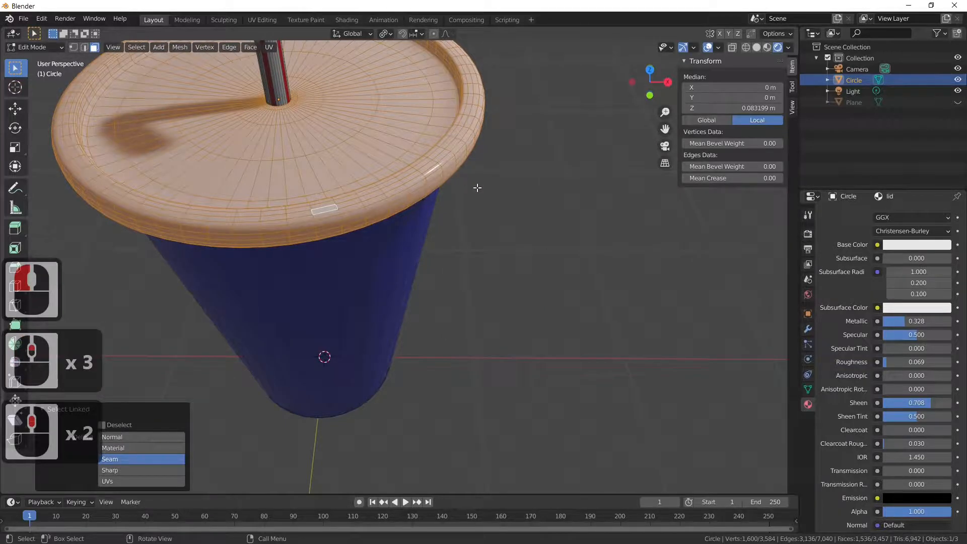
key(Tab)
middle_drag(508, 214, 449, 237)
scroll(476, 210, down, 4)
scroll(454, 240, up, 3)
scroll(456, 207, down, 3)
scroll(442, 236, up, 4)
Unhide the curved backdrop plane and view the scene through the camera
key(alt)
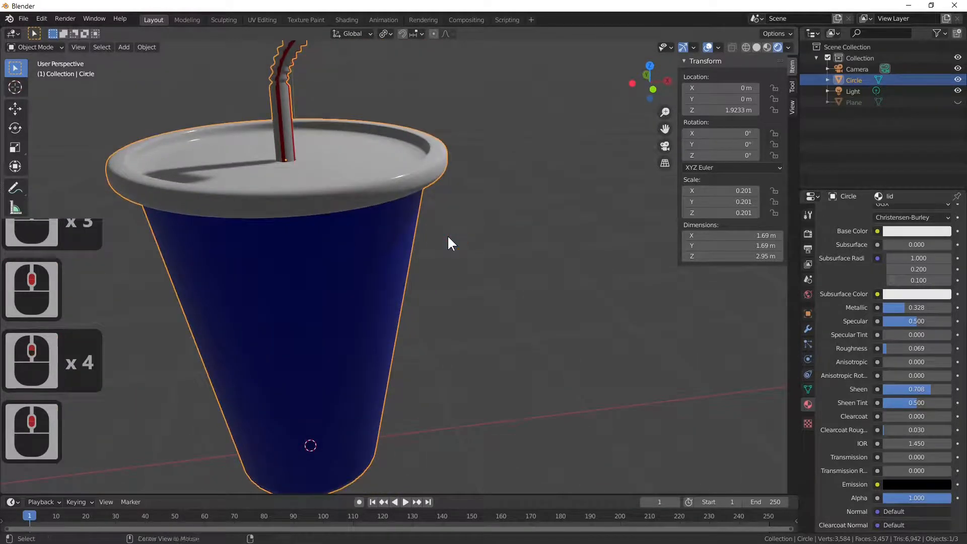
key(alt+h)
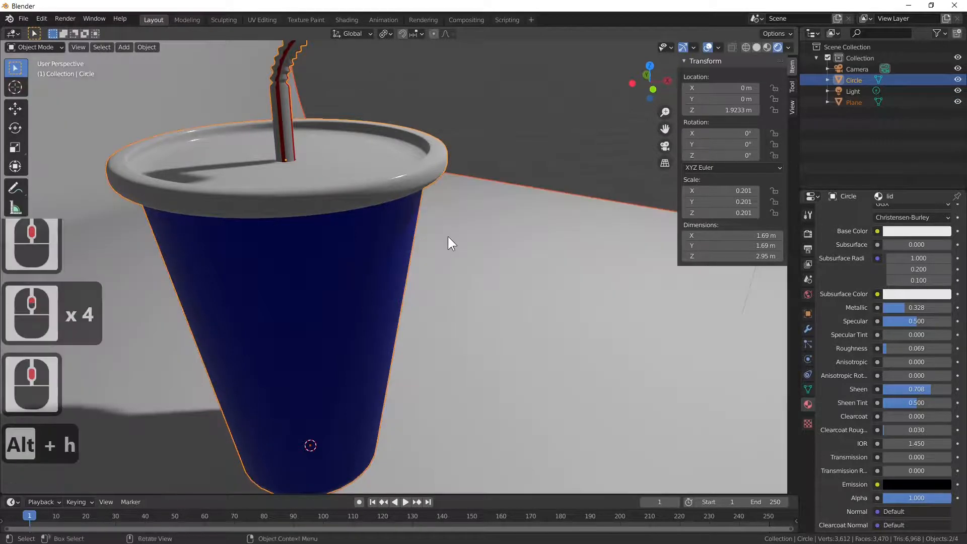
scroll(450, 239, down, 5)
middle_drag(456, 246, 377, 228)
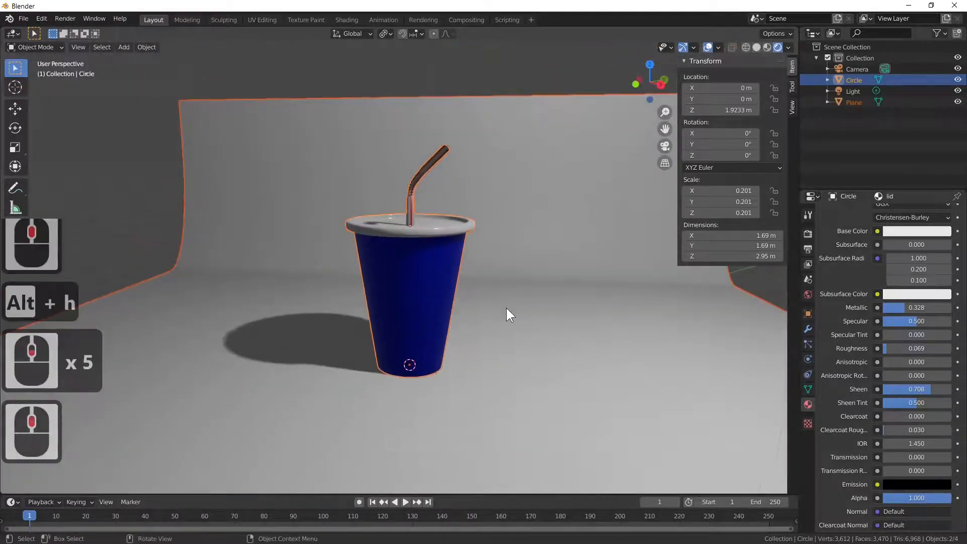
key(KP_0)
scroll(545, 308, up, 4)
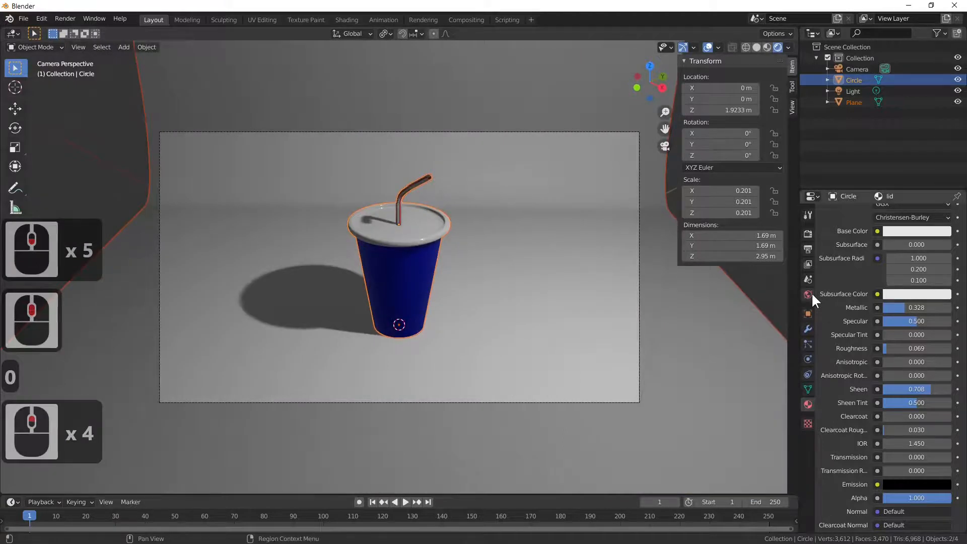
Give the world background an Environment Texture using cayley_interior_4k.hdr from the "hdr from hdr heaven" folder
click(809, 294)
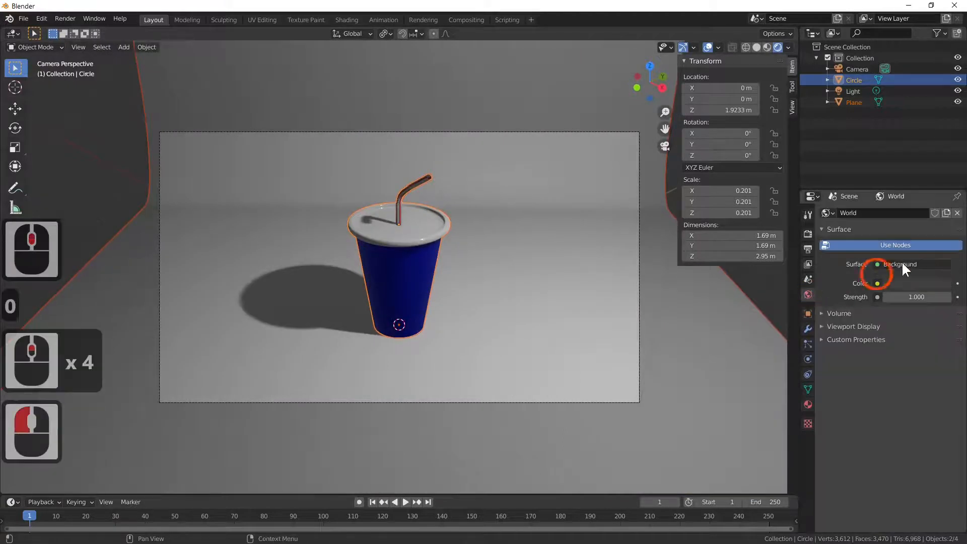
click(877, 283)
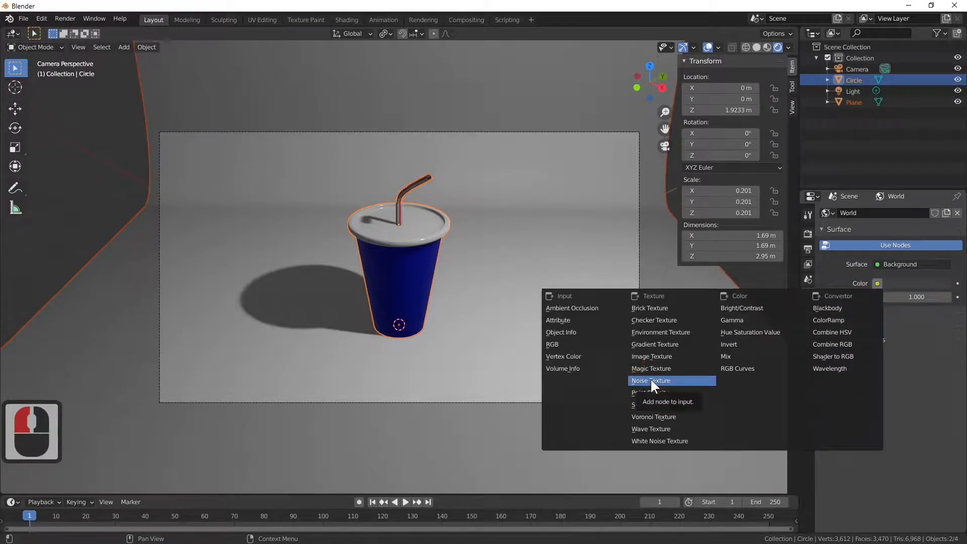
click(684, 330)
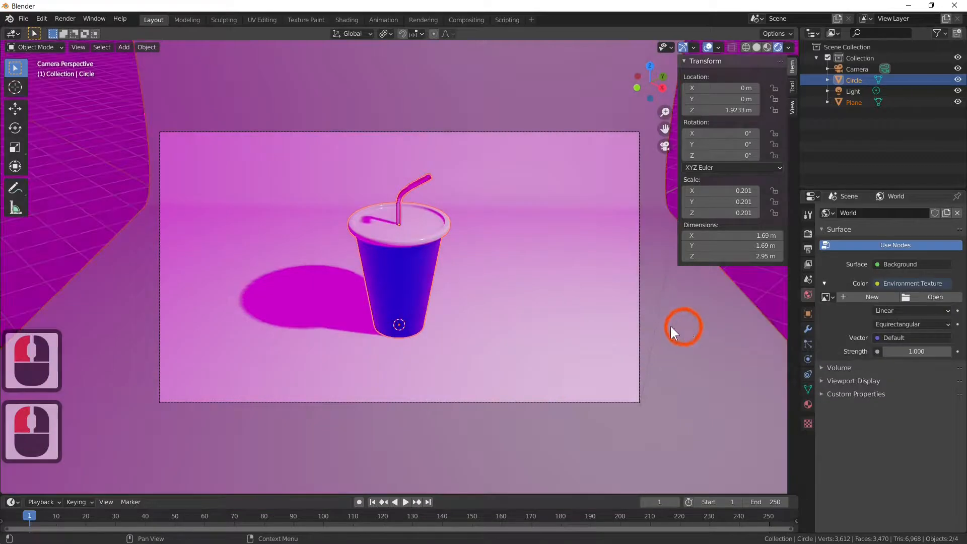
click(939, 297)
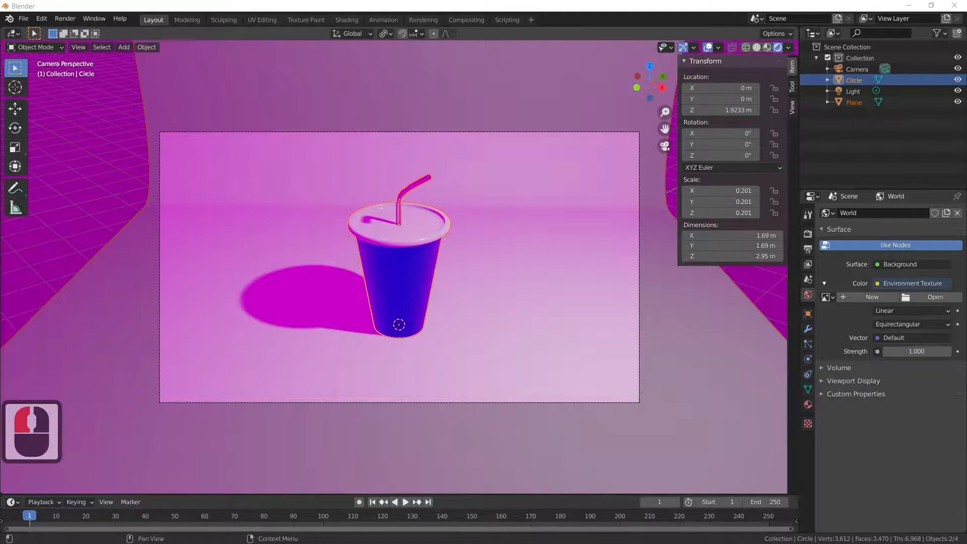
drag(329, 141, 336, 110)
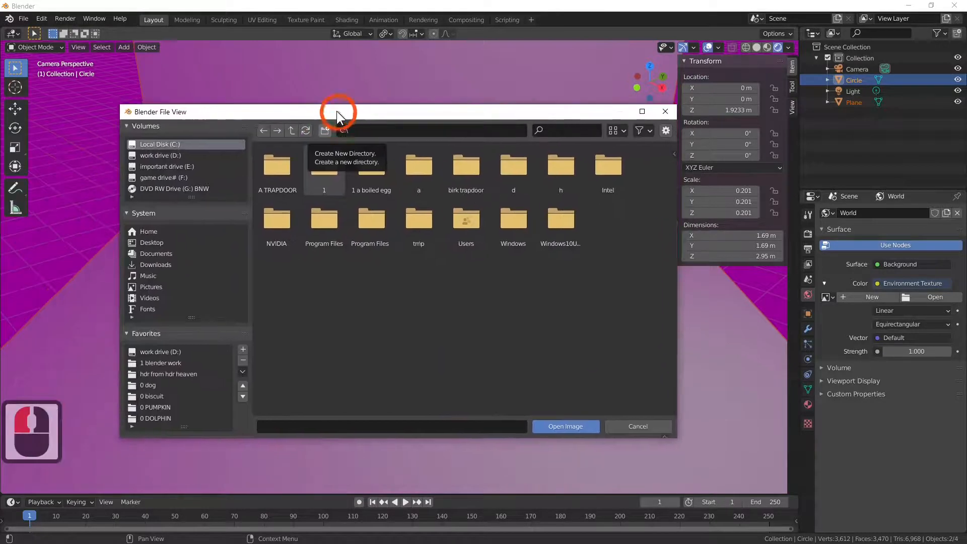
double_click(161, 374)
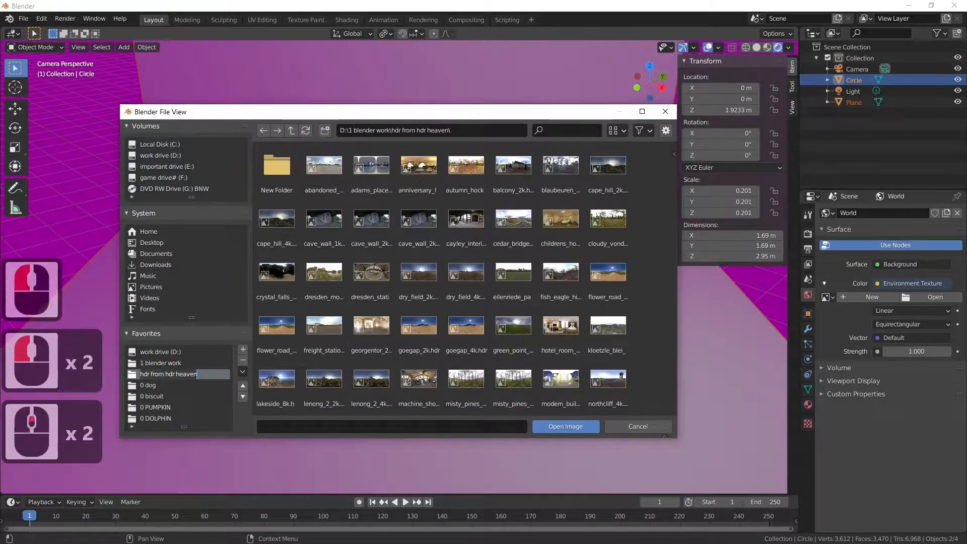
double_click(467, 224)
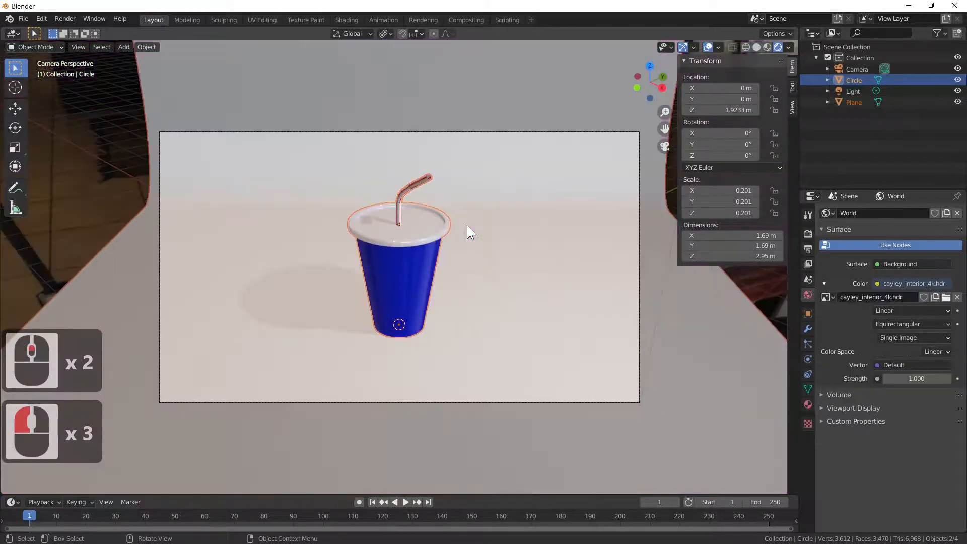
middle_click(475, 279)
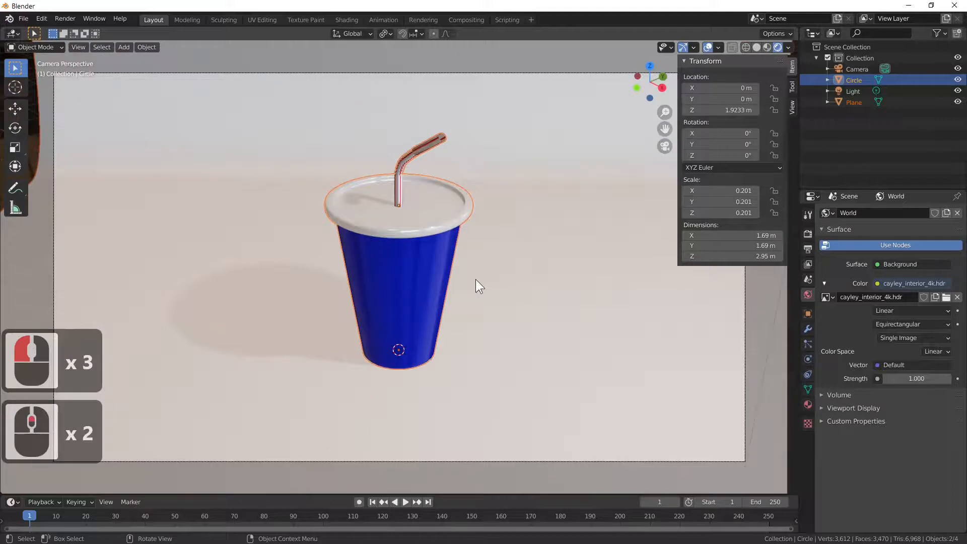
middle_click(476, 279)
Give the backdrop plane a new material with a soft orange base color of about H 0.047, S 0.437, V 0.906
click(543, 248)
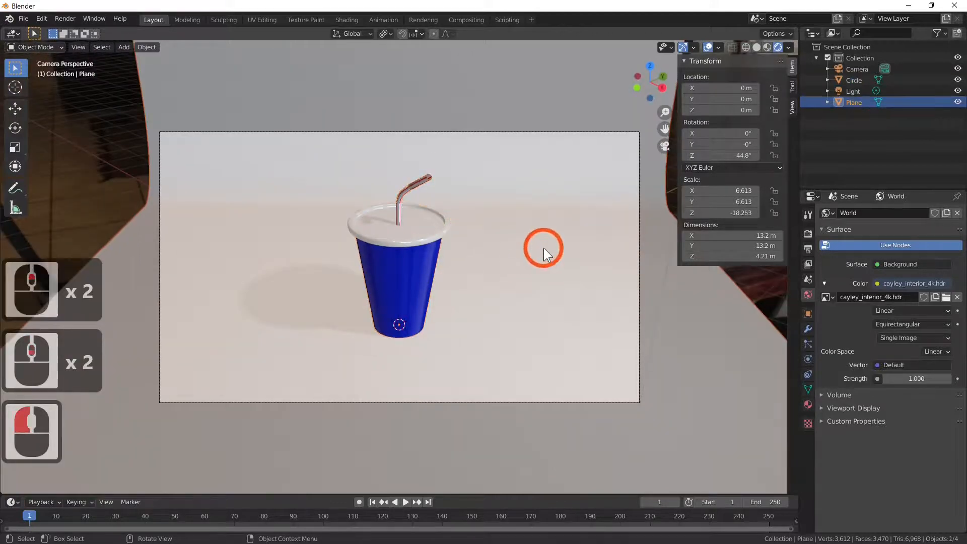
click(808, 404)
click(910, 204)
click(856, 258)
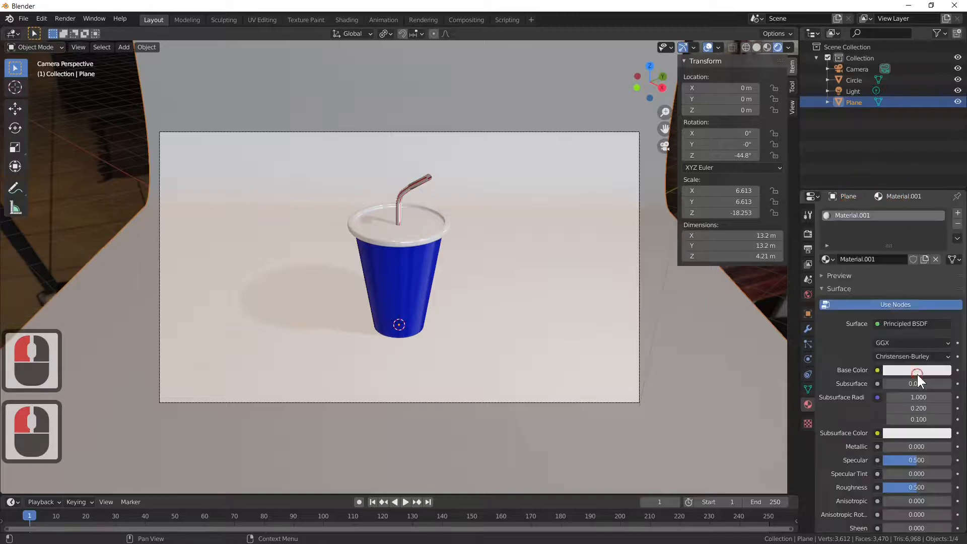
click(917, 371)
mouse_move(903, 275)
mouse_down()
mouse_move(893, 260)
mouse_move(890, 268)
mouse_up()
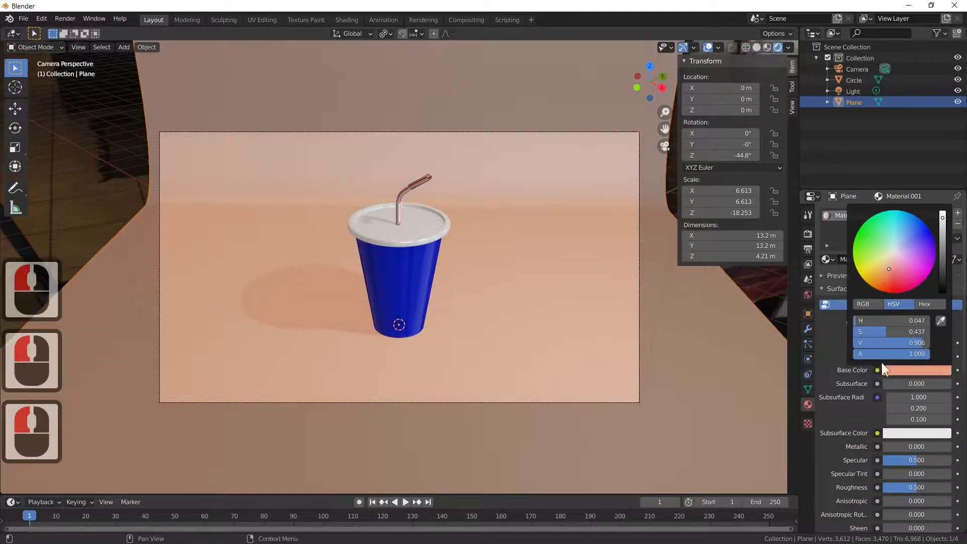
Set the backdrop material's Metallic to 0.460 and Roughness to 0.135, and render the image
drag(907, 448, 940, 445)
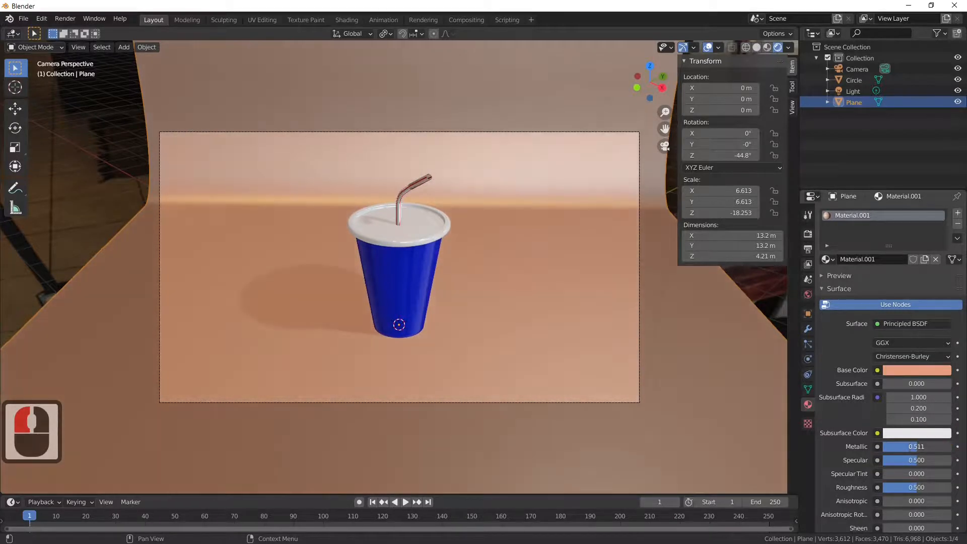
scroll(319, 335, down, 2)
middle_drag(319, 334, 332, 313)
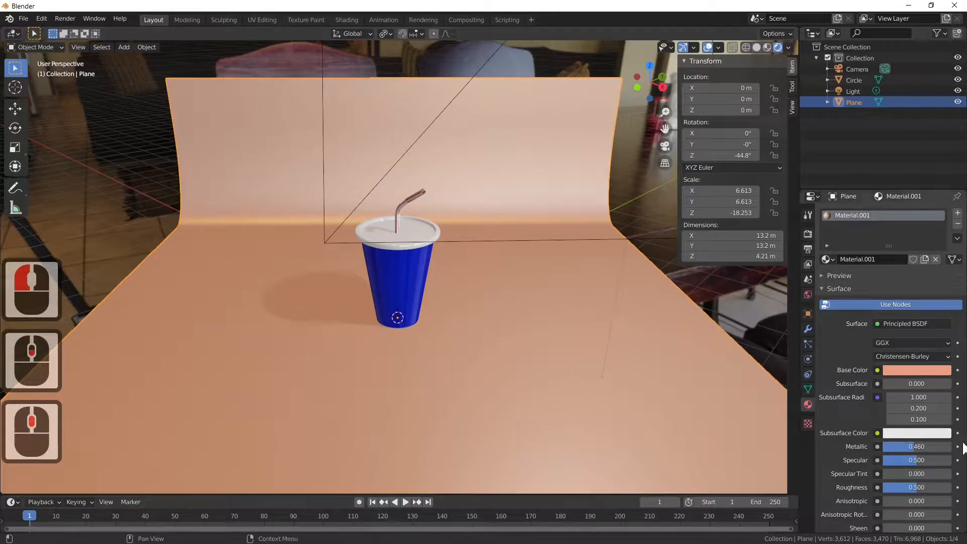
drag(914, 488, 892, 487)
middle_drag(687, 442, 659, 442)
scroll(655, 442, up, 3)
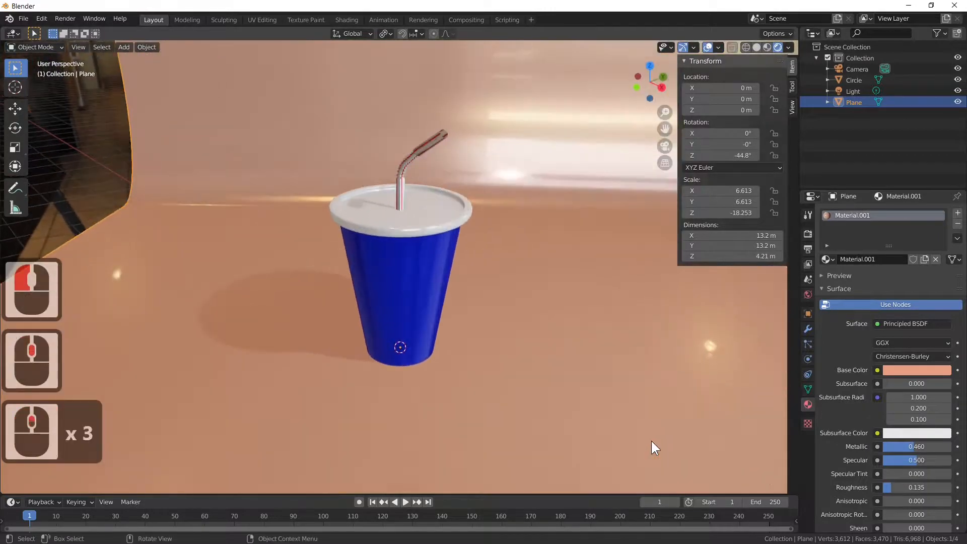
key(F12)
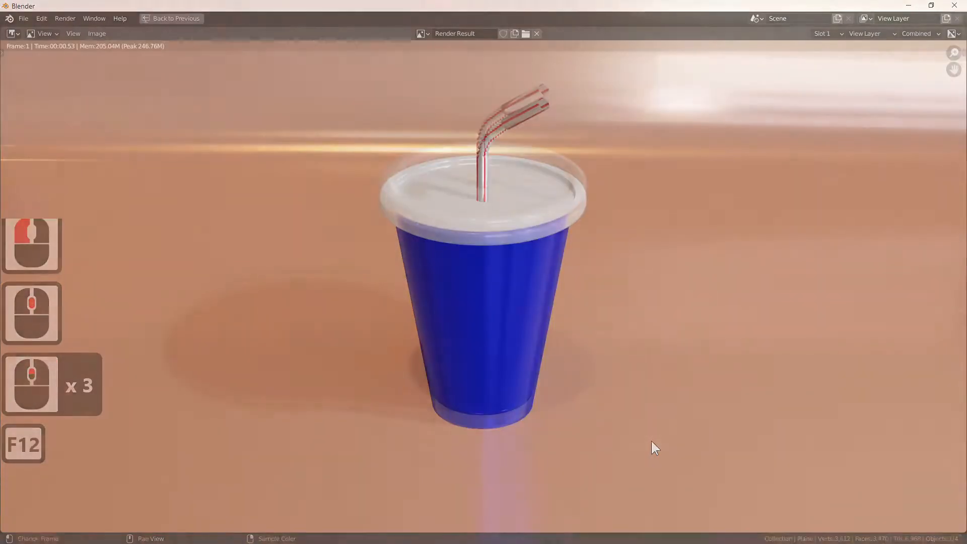